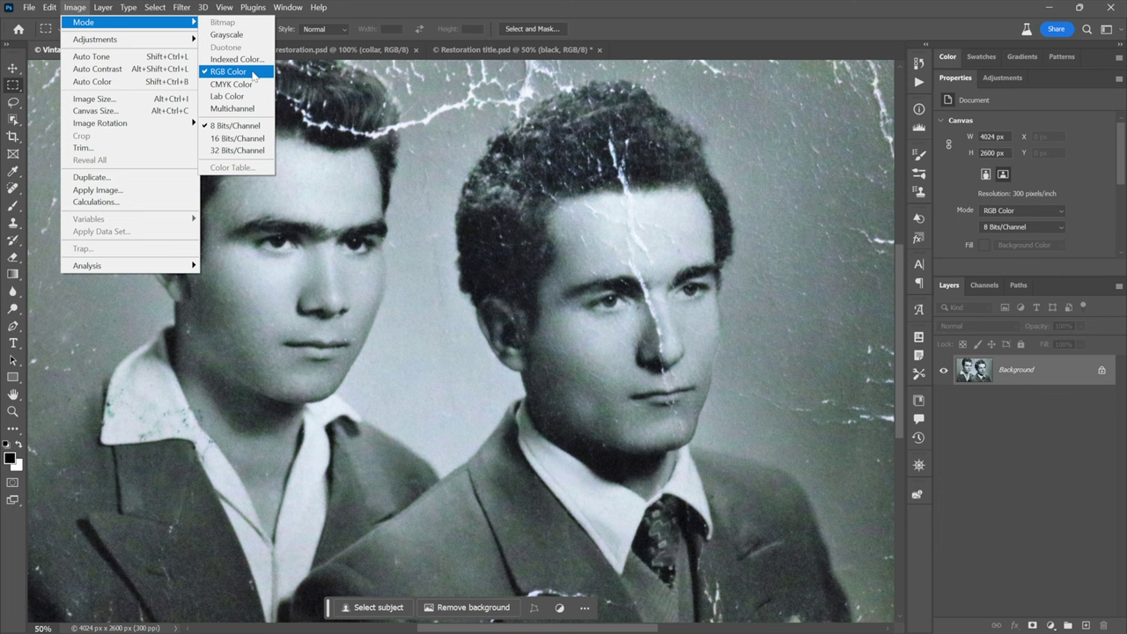
key(Escape)
key(Escape)
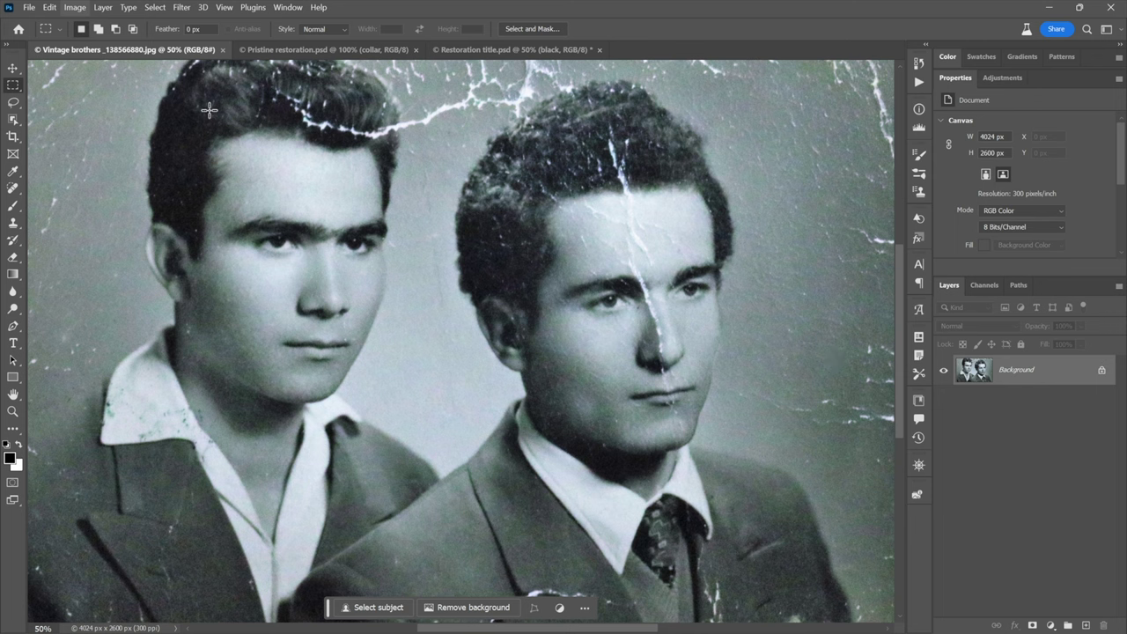
click(49, 8)
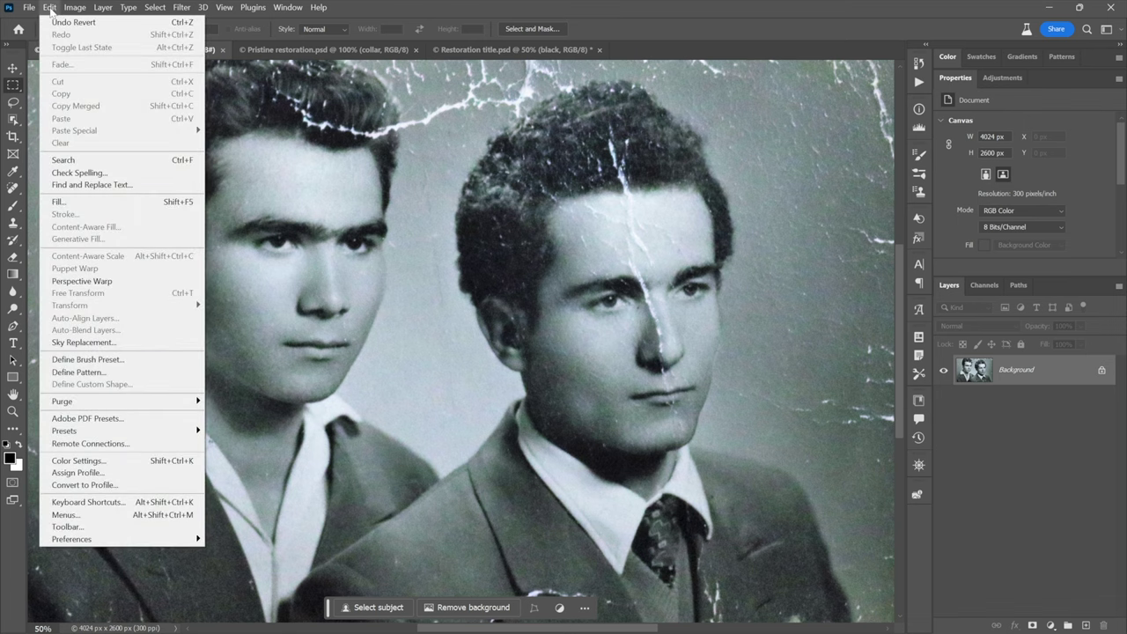
click(49, 8)
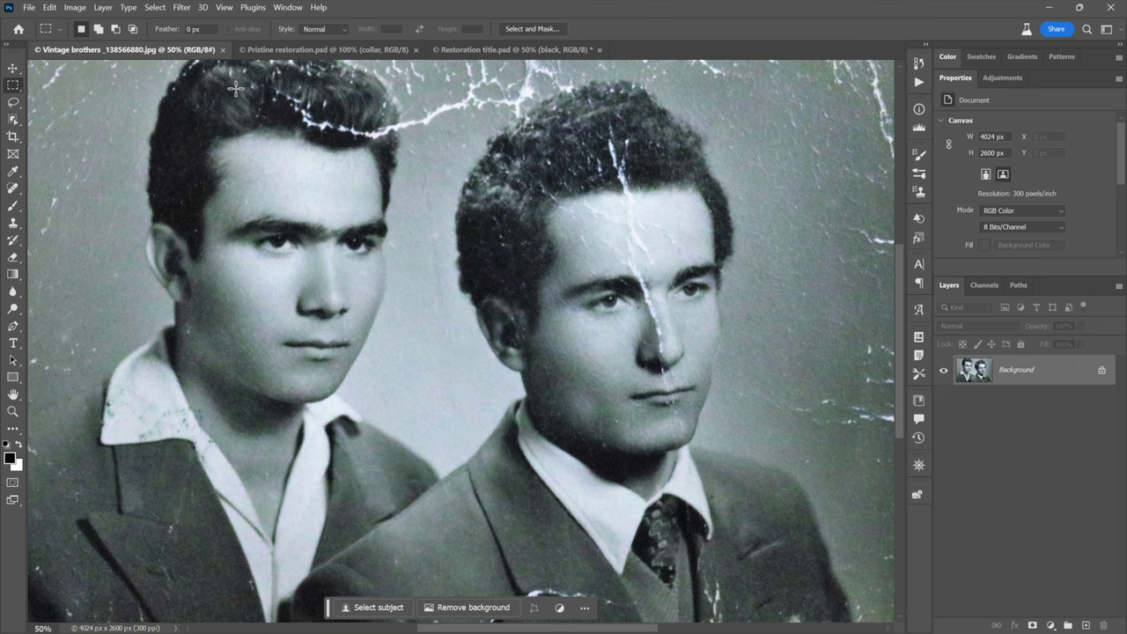
- Assign the working RGB profile sRGB IEC61966-2.1 to the vintage brothers photo
click(49, 8)
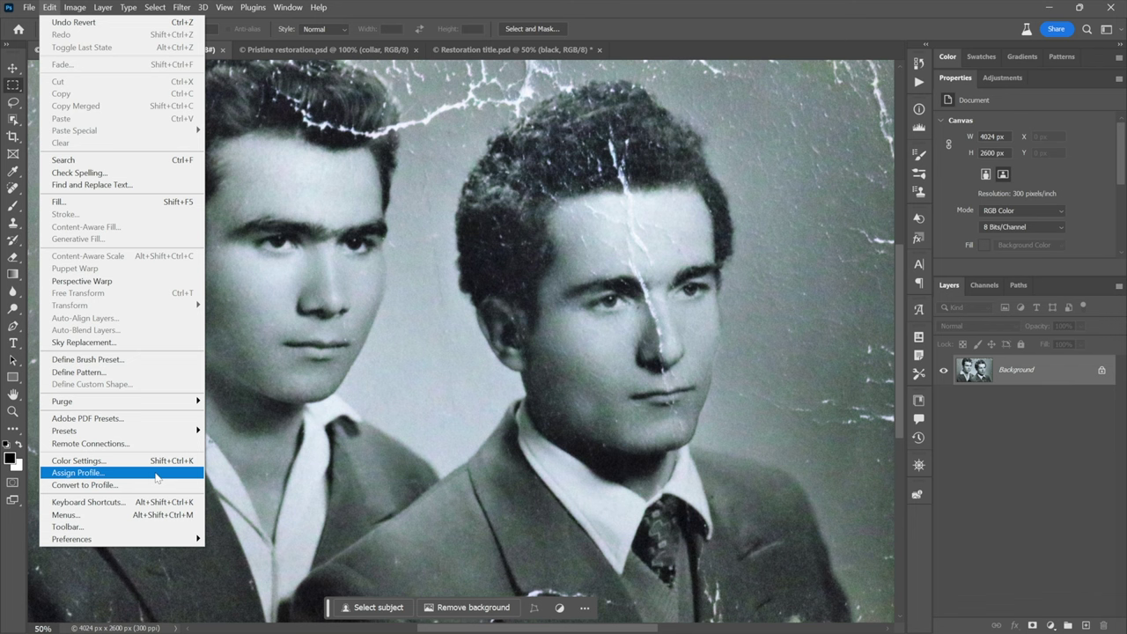
click(77, 473)
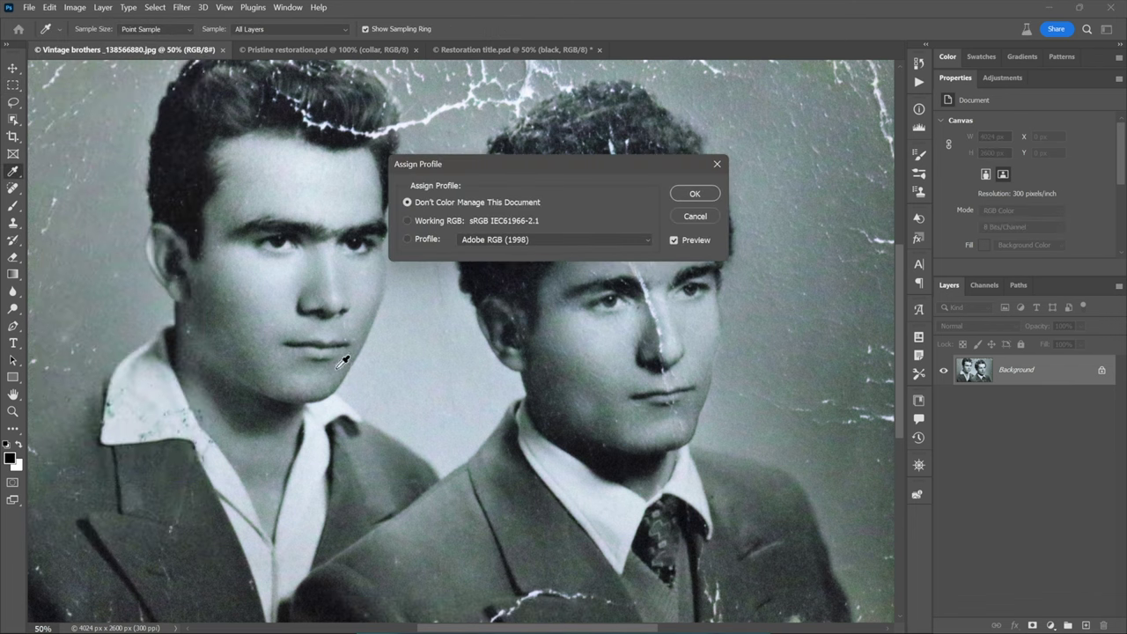
click(408, 221)
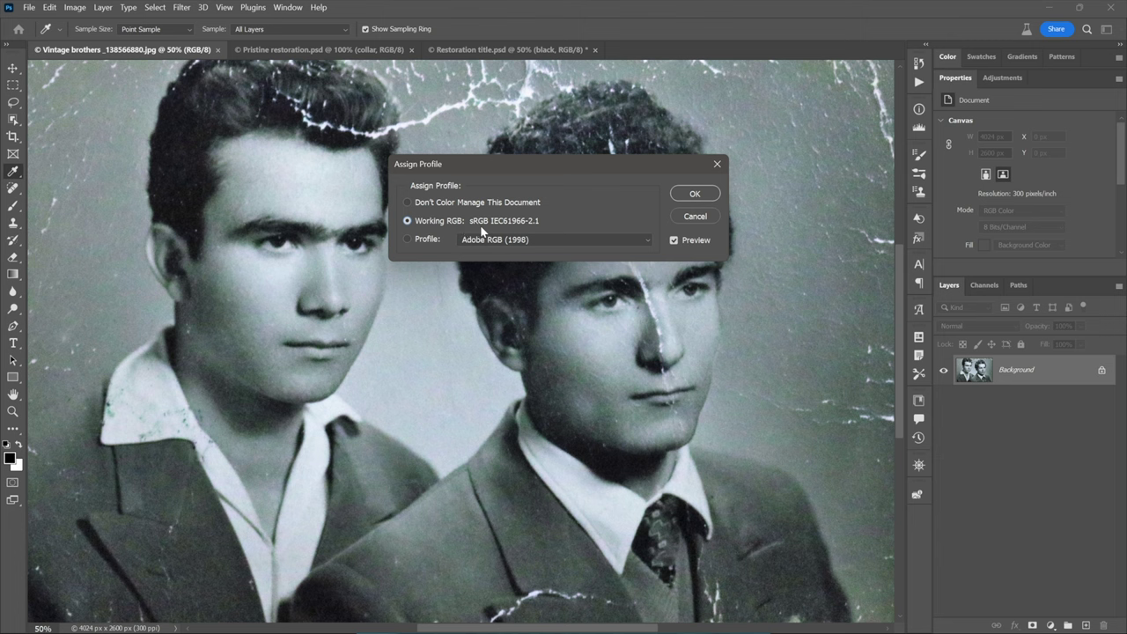
click(694, 194)
key(m)
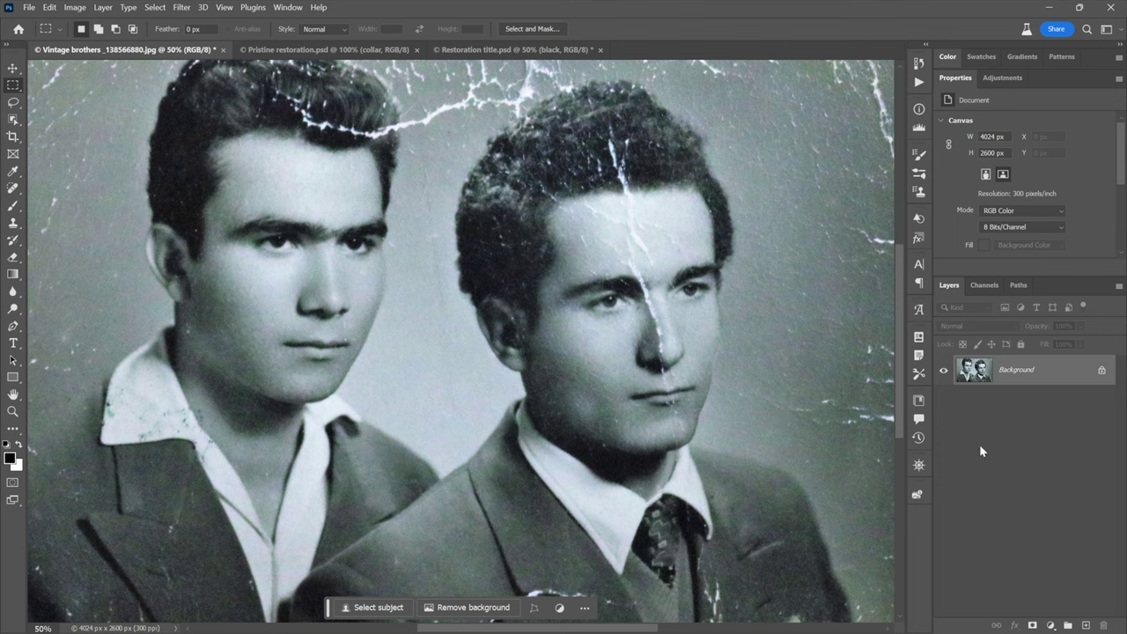
- Turn the Background into a regular layer named "photo" and convert it to a smart object
double_click(1056, 378)
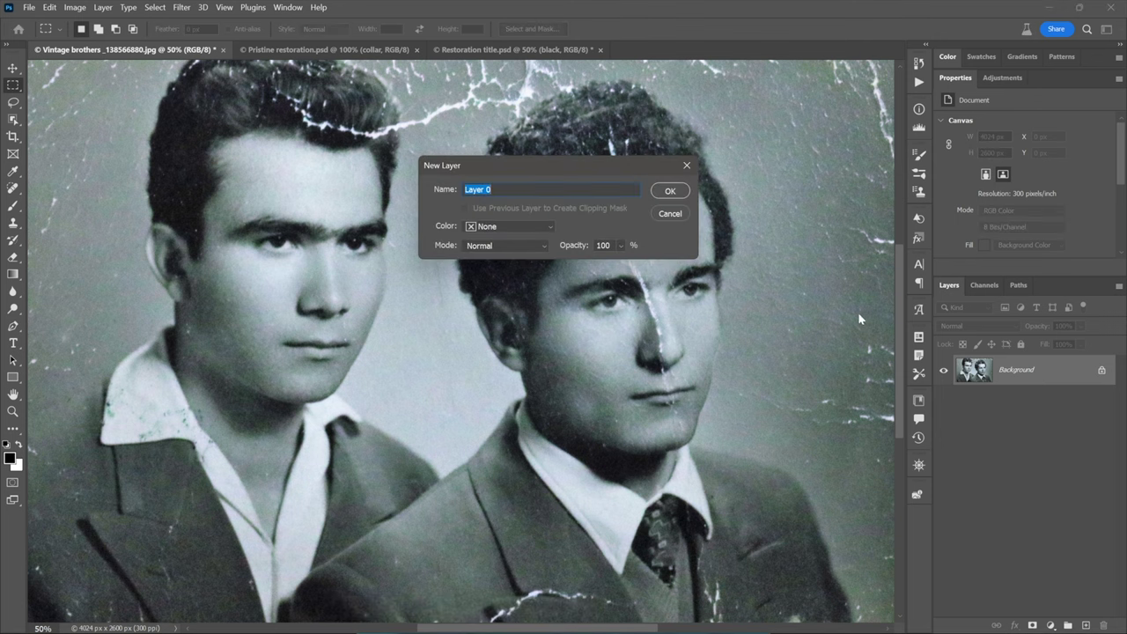
text(photo)
click(669, 191)
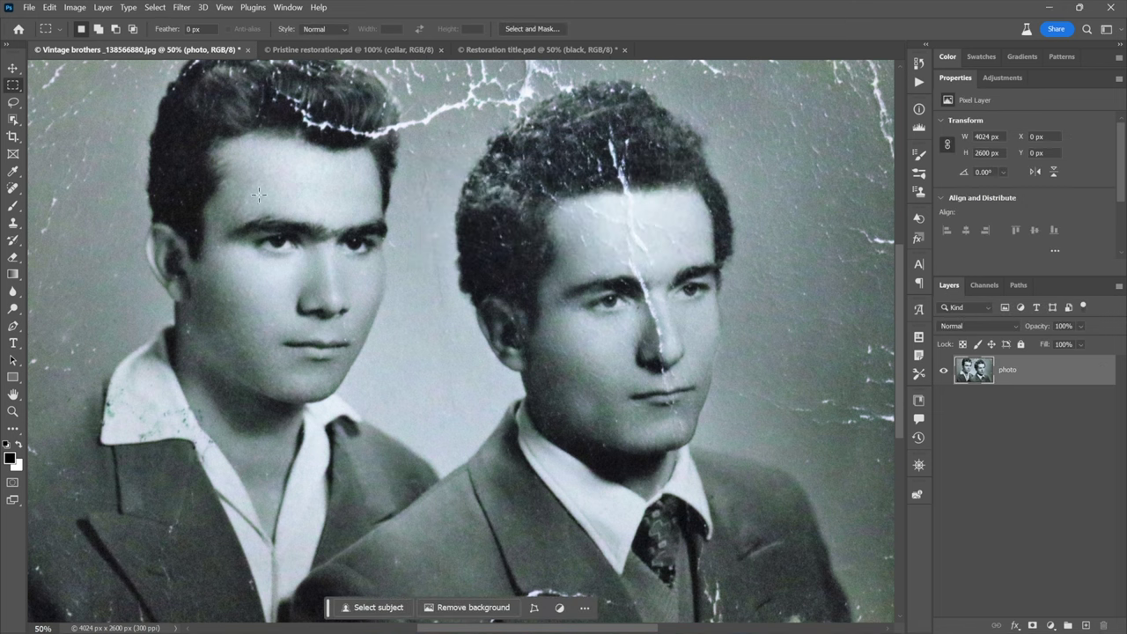
right_click(473, 196)
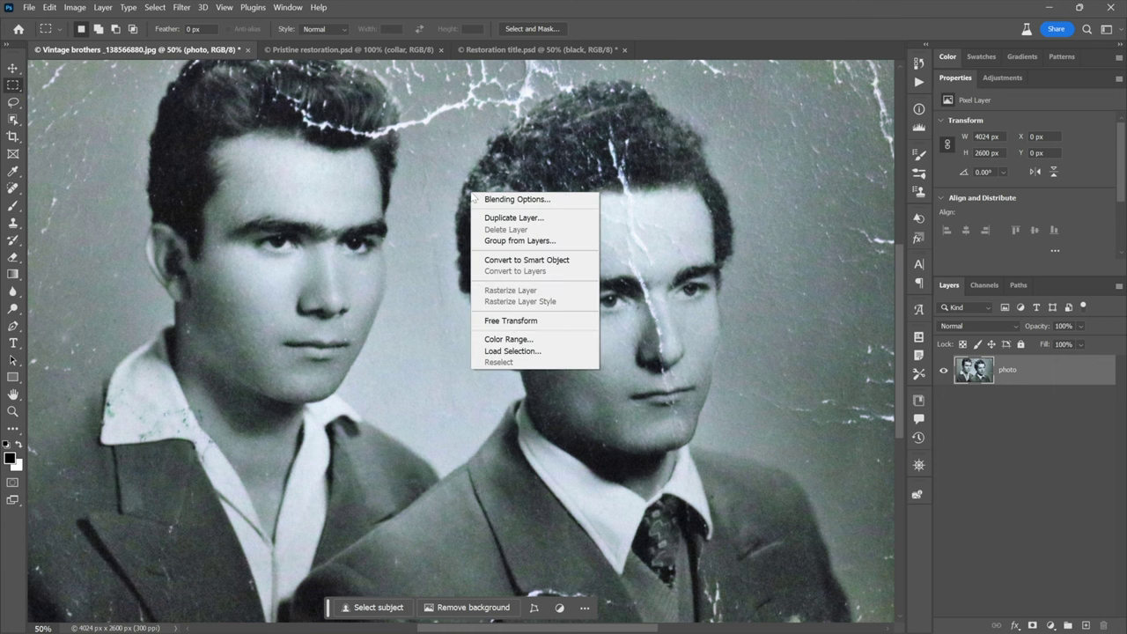
click(579, 259)
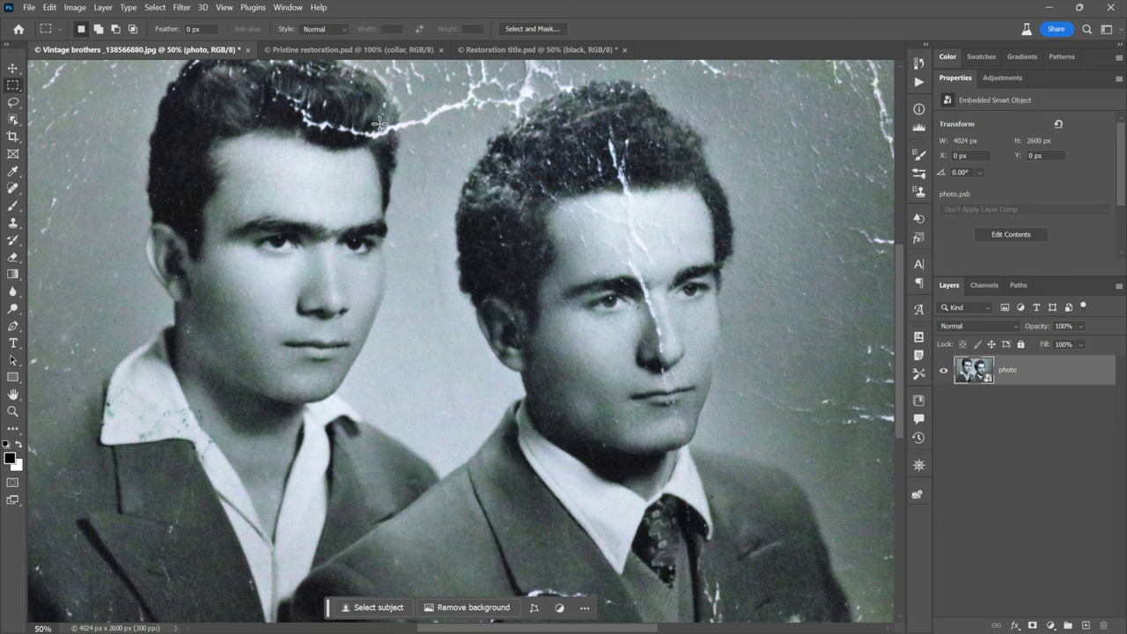
- Open Neural Filters for the photo layer and enable the Photo Restoration filter
click(182, 8)
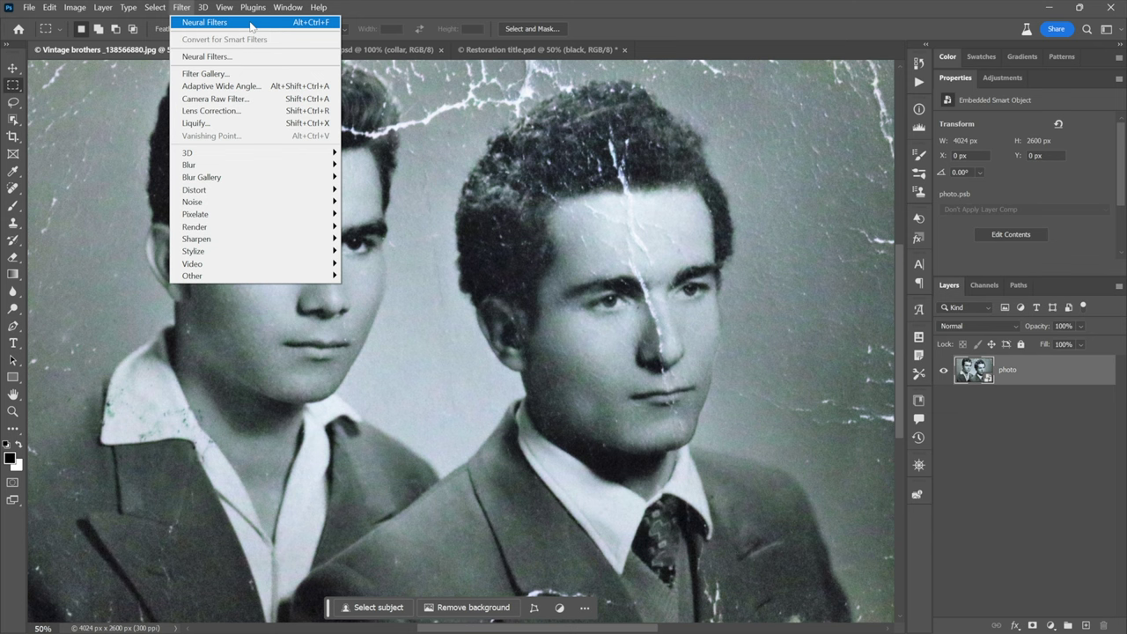
click(260, 60)
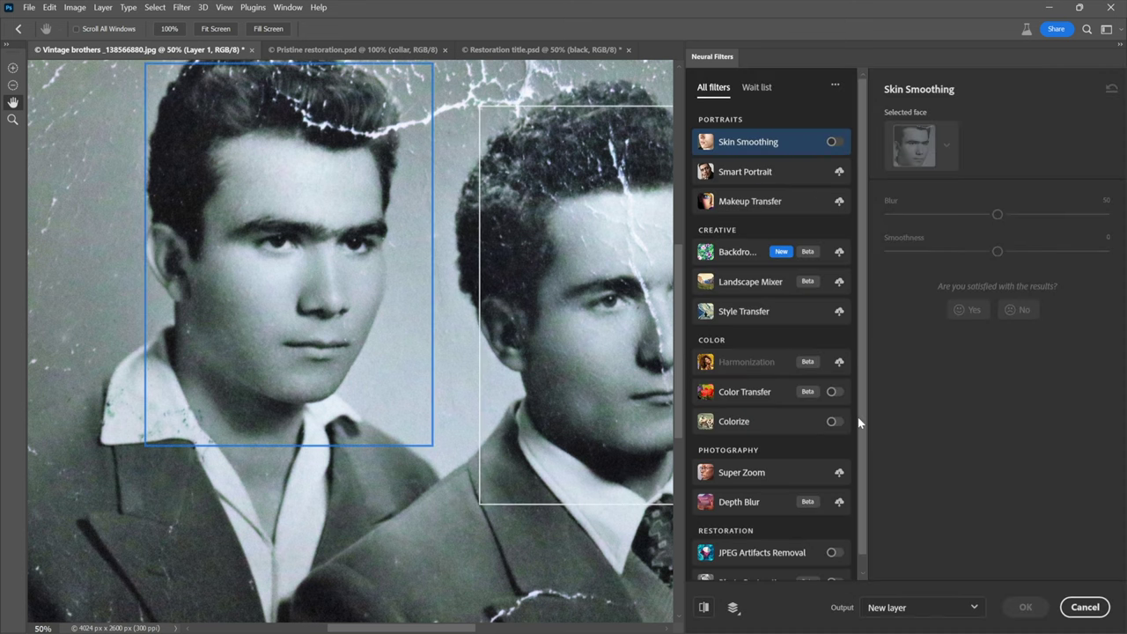
scroll(861, 449, down, 1)
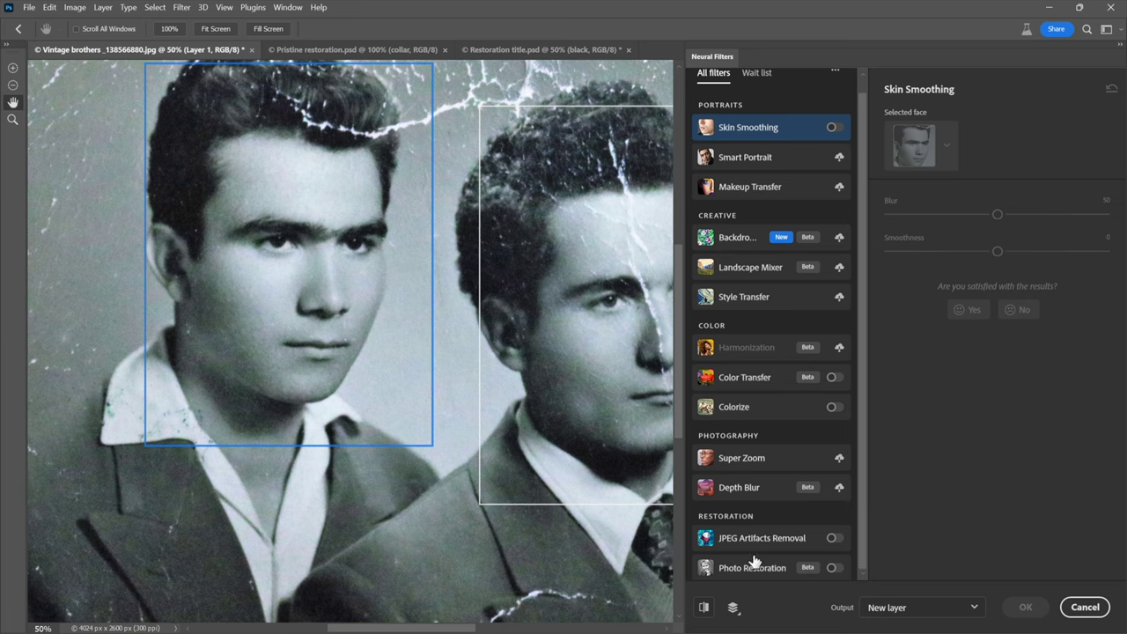
mouse_move(749, 577)
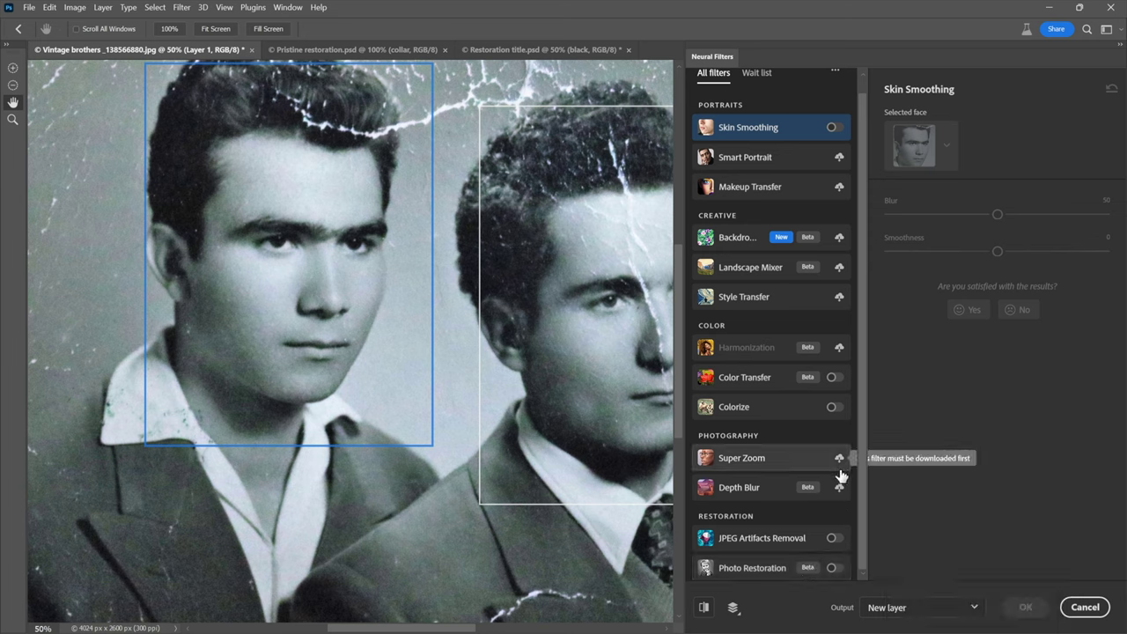
click(835, 570)
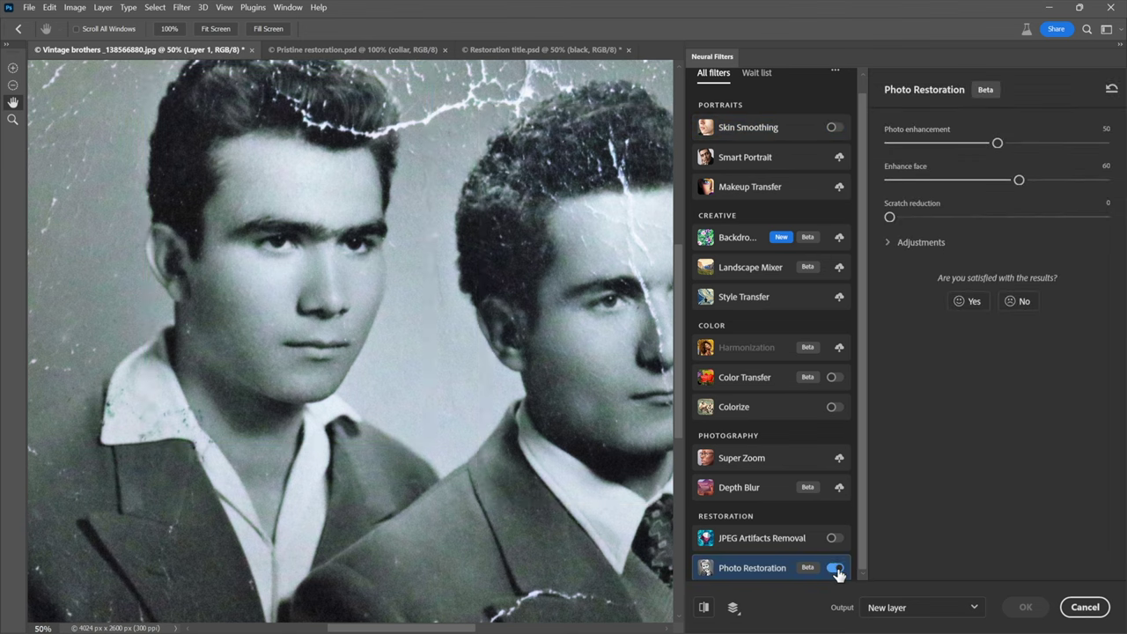
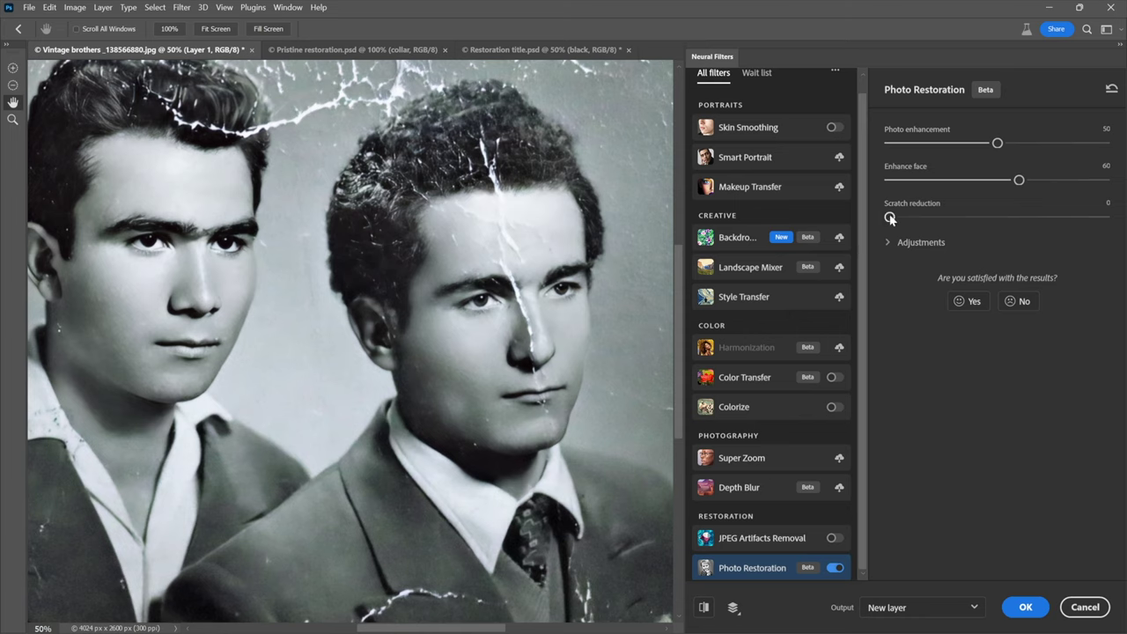
- Try Photo Restoration with scratch reduction at 100 and inspect both men's hair up close
drag(891, 217, 1123, 222)
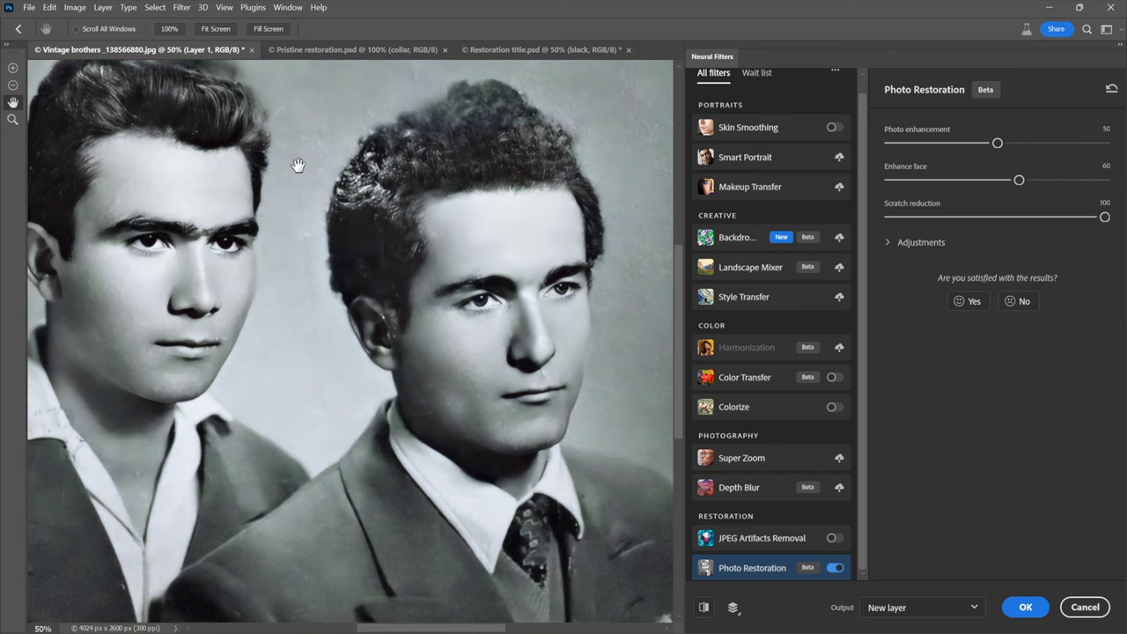
drag(229, 126, 319, 219)
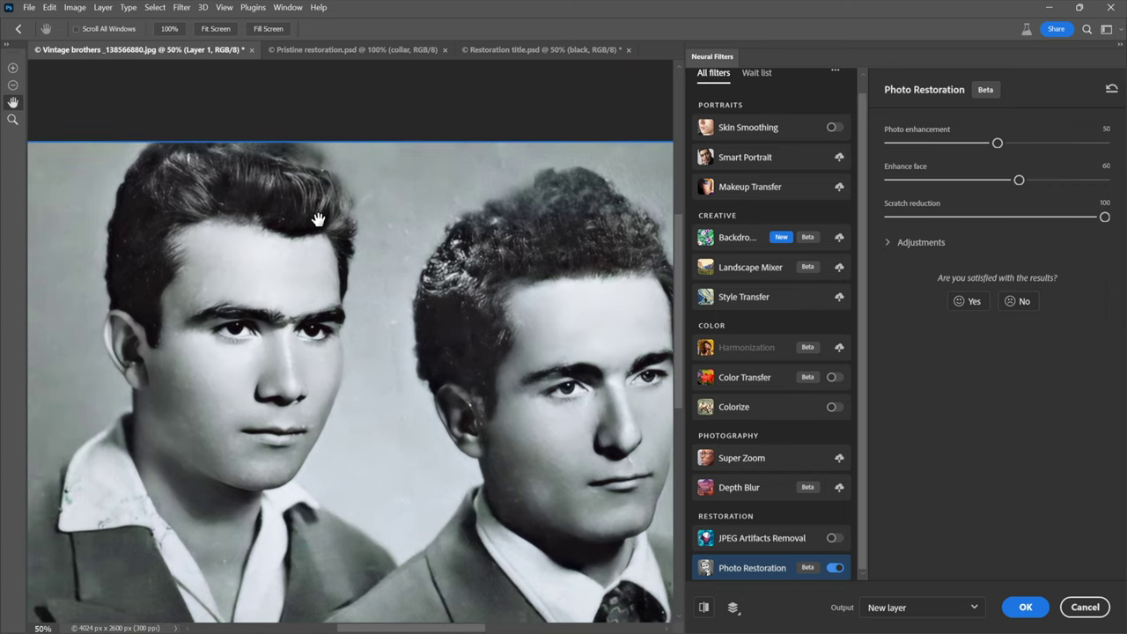
ctrl+click(304, 168)
ctrl+click(303, 168)
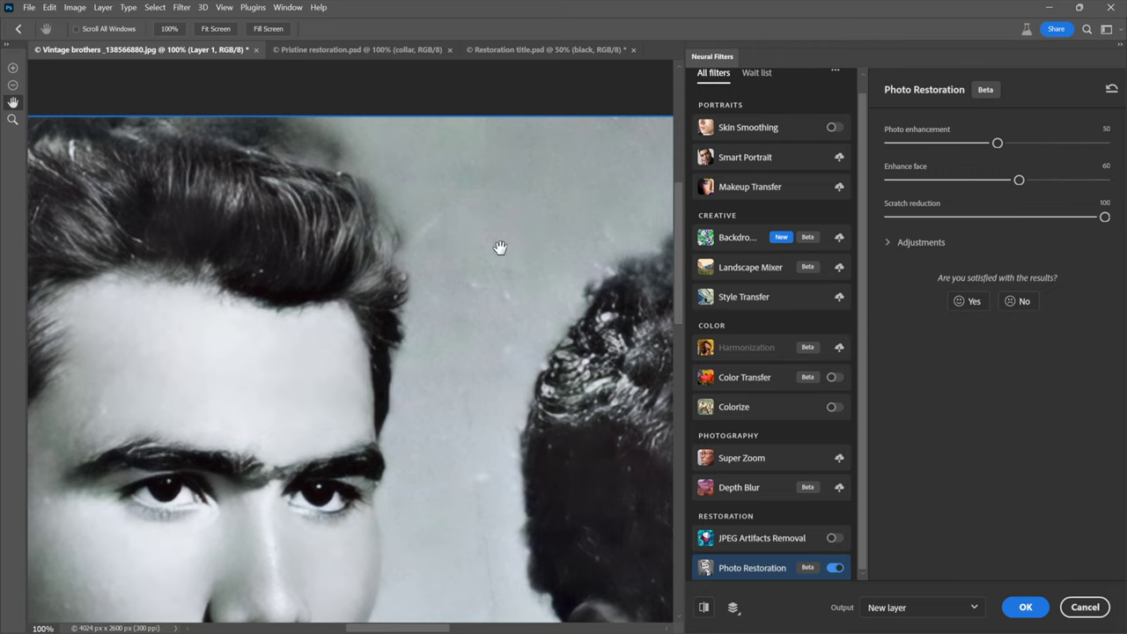
drag(498, 247, 217, 227)
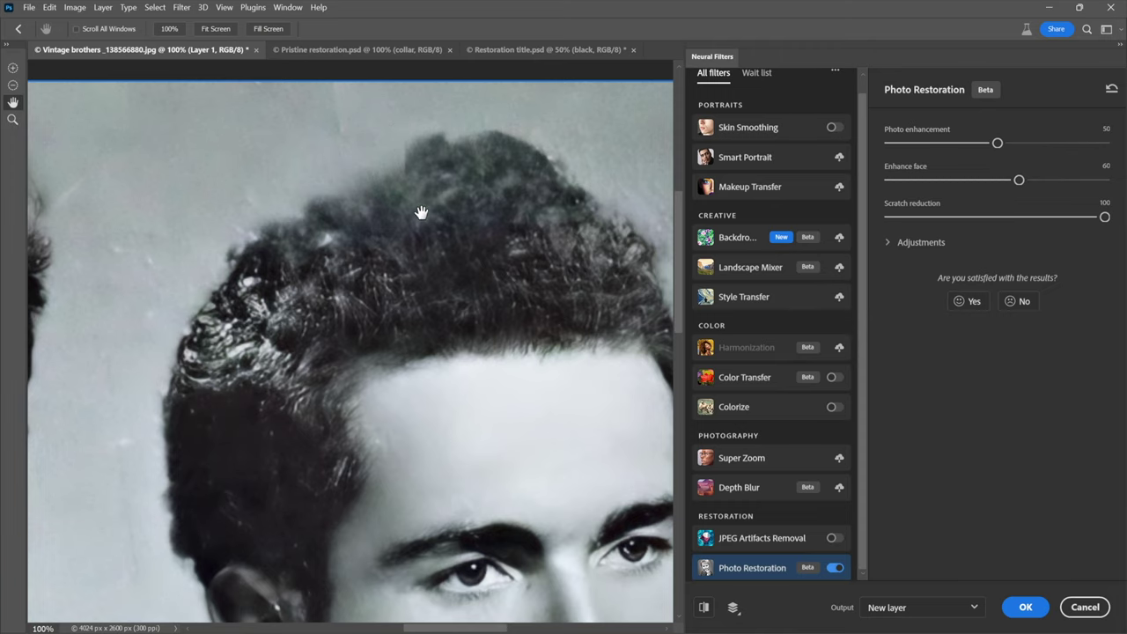
key(ctrl+0)
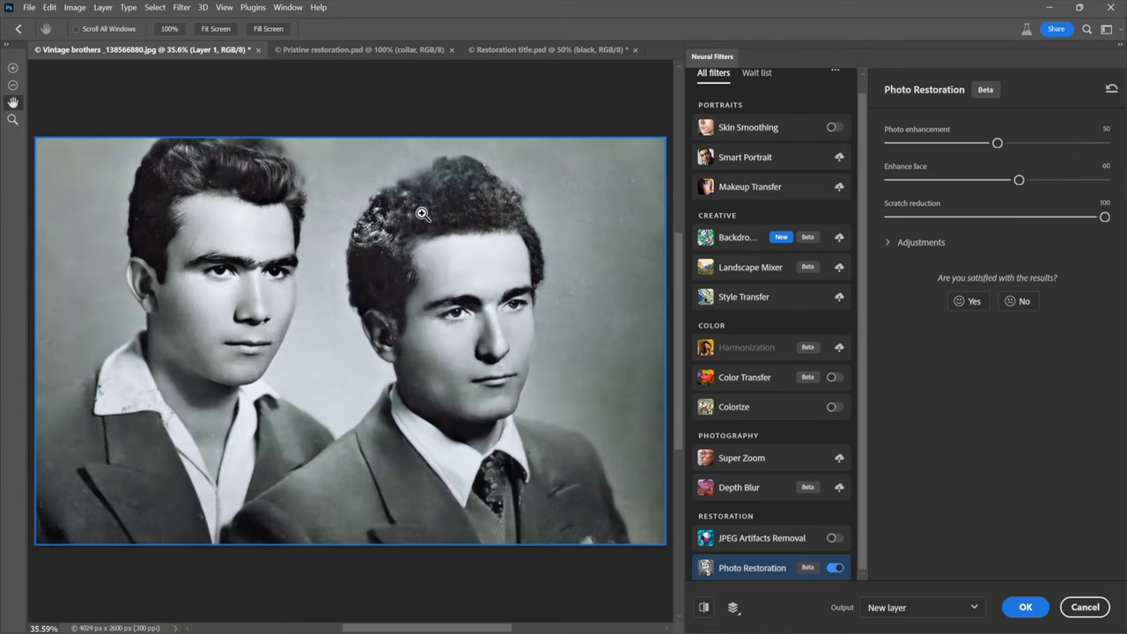
ctrl+click(421, 213)
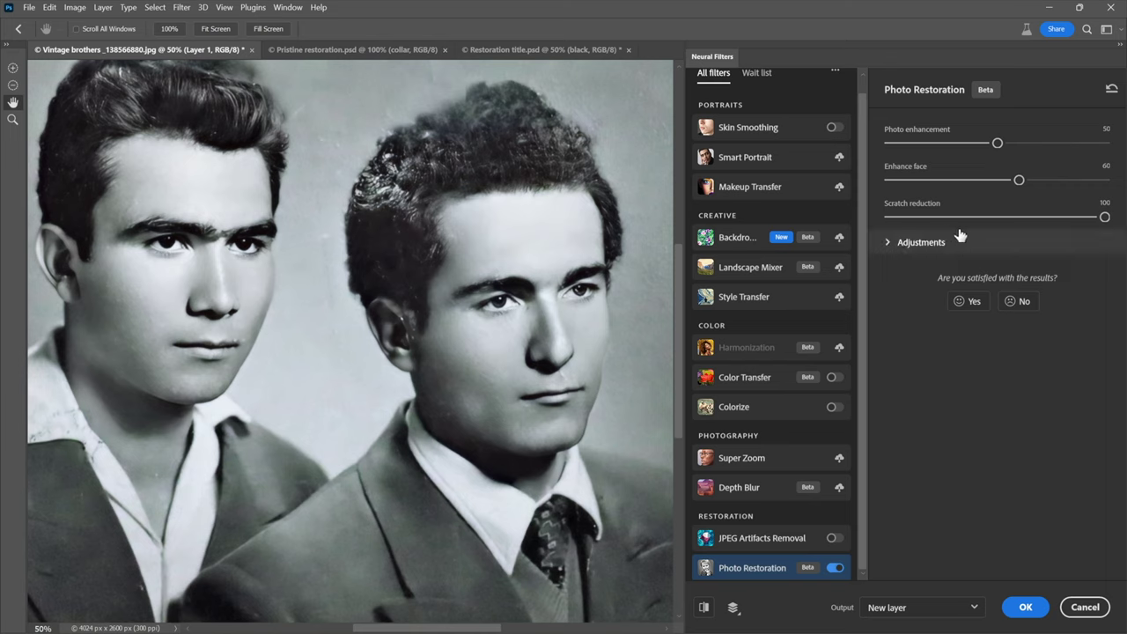
- Set the Photo Restoration scratch reduction to 10 and Enhance face to 50
drag(1103, 216, 910, 222)
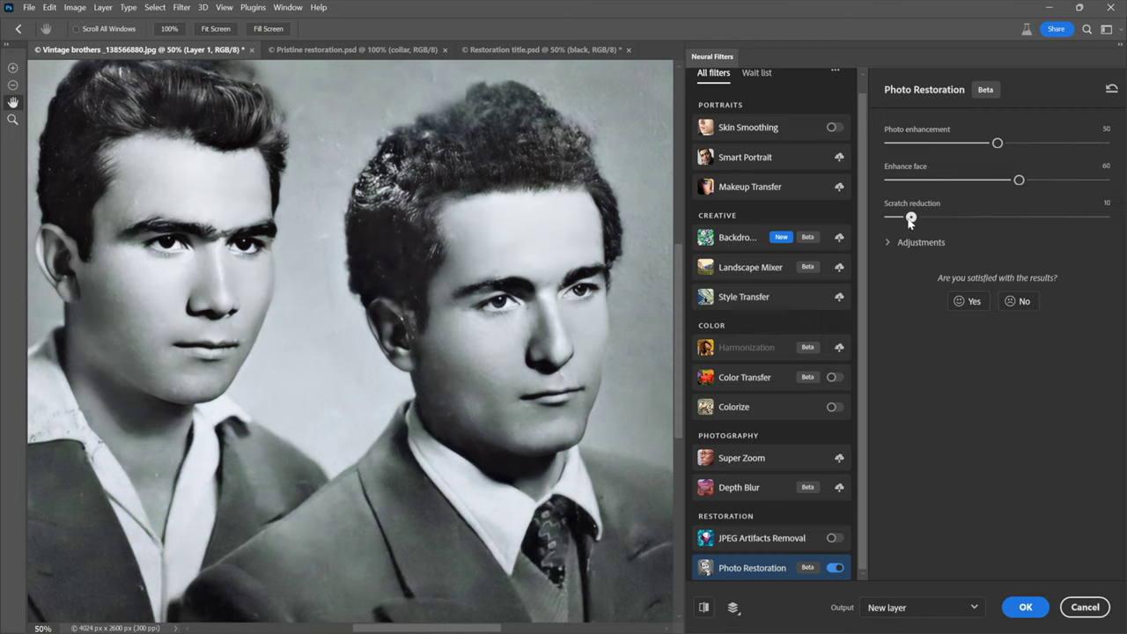
drag(910, 222, 911, 222)
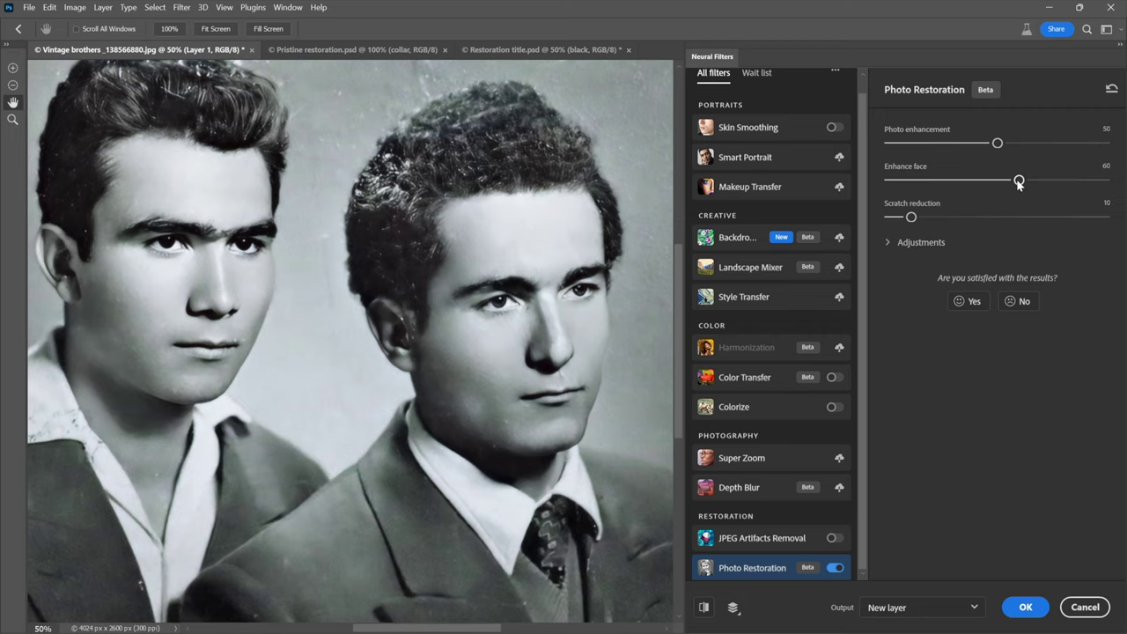
drag(1018, 181, 998, 181)
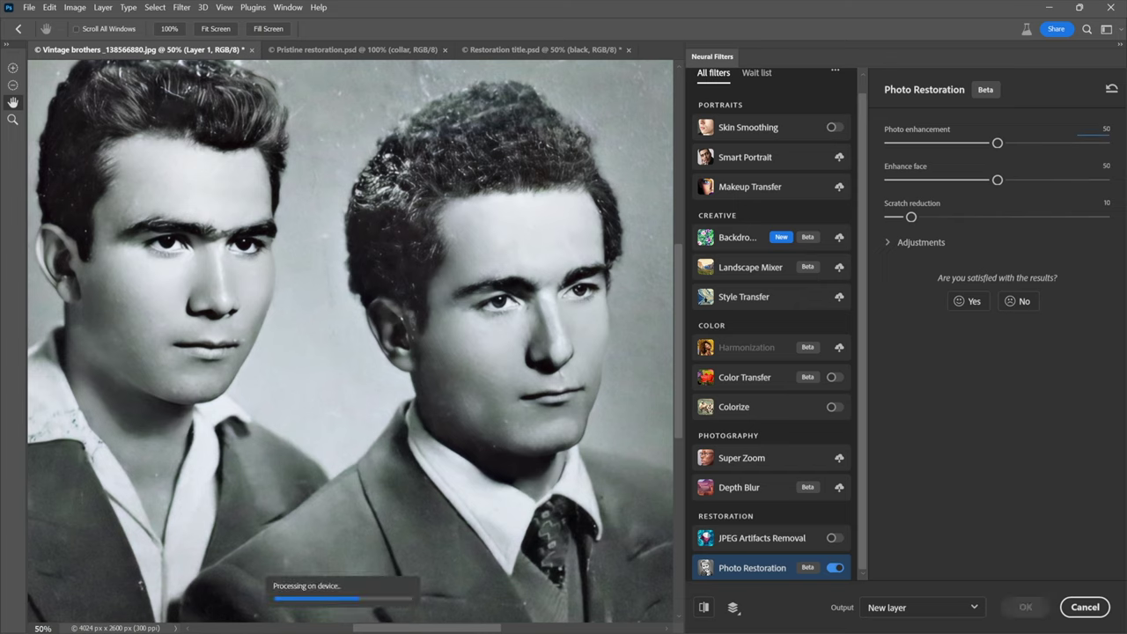
key(Tab)
key(Tab)
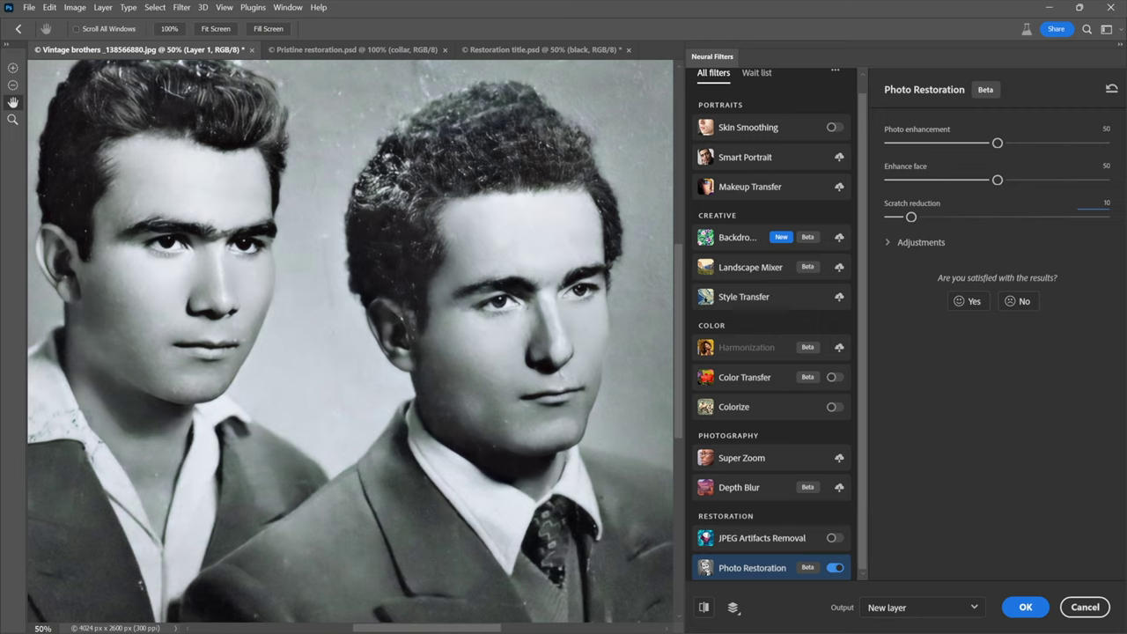
click(1092, 212)
- Try Enhance face at 100, inspecting the curly-haired man's hair up close, and return the value to 50
drag(998, 180, 1122, 184)
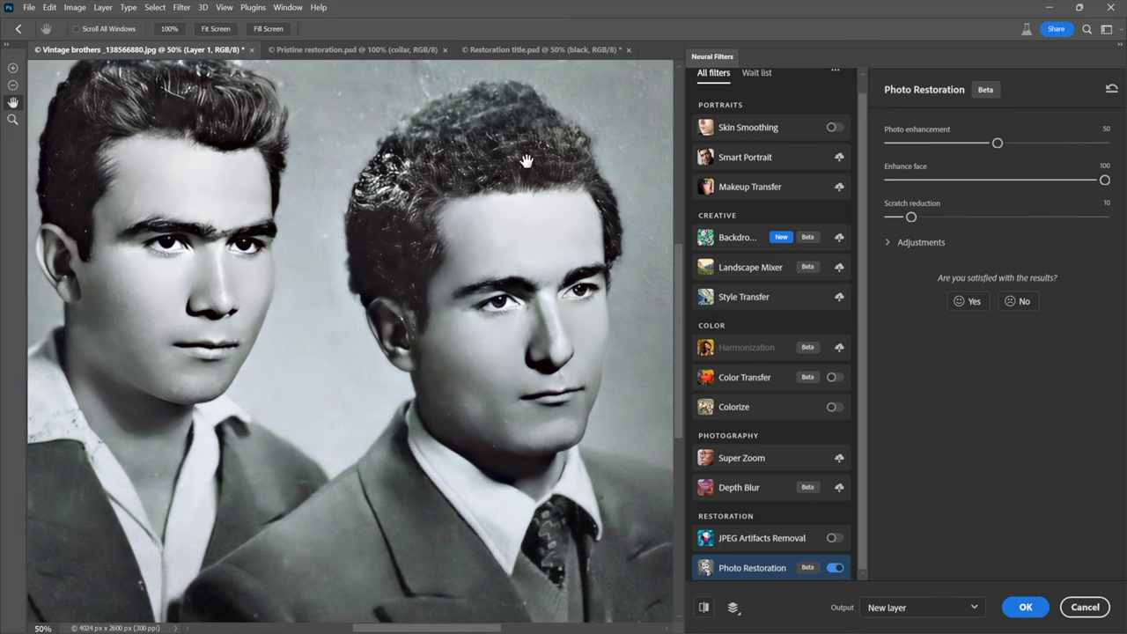
ctrl+click(510, 134)
ctrl+click(510, 134)
drag(508, 131, 478, 234)
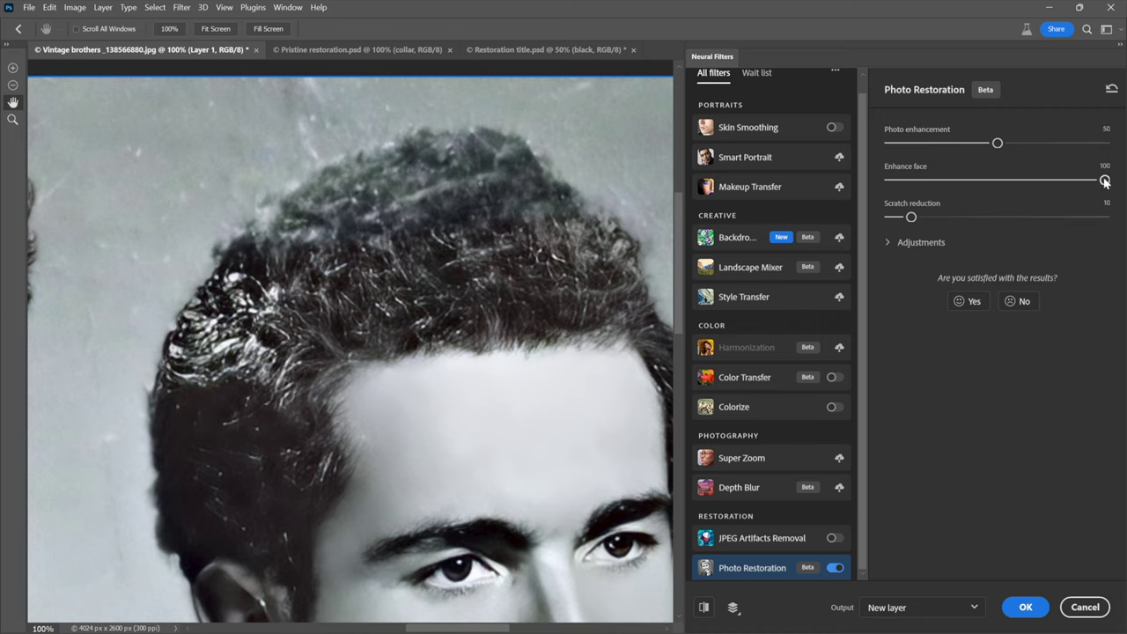
drag(1103, 181, 995, 182)
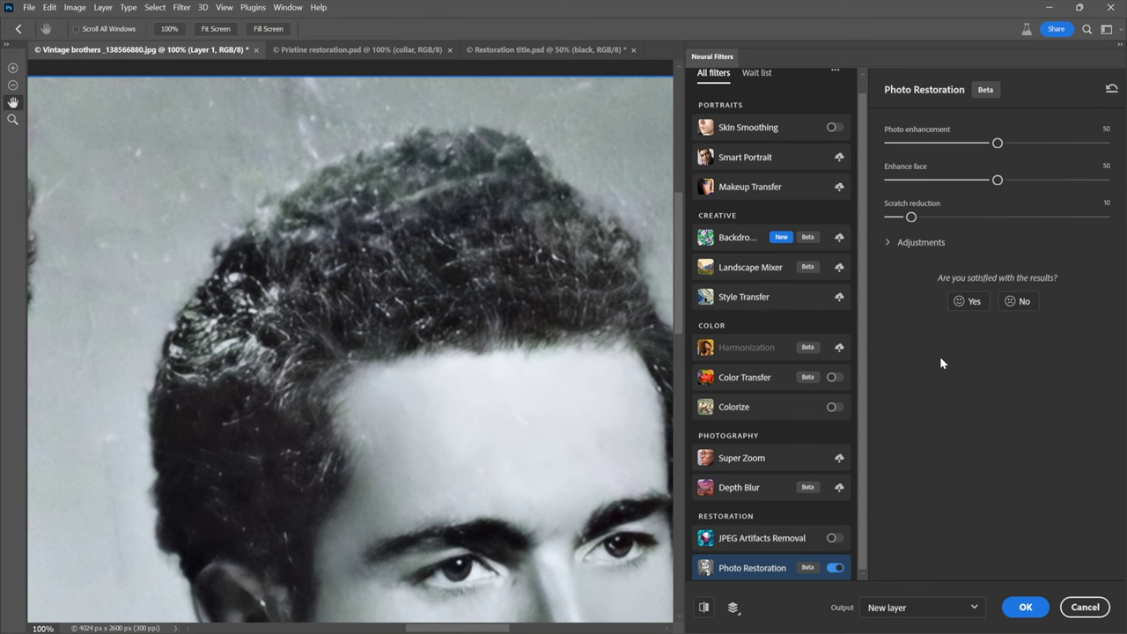
key(ctrl+minus)
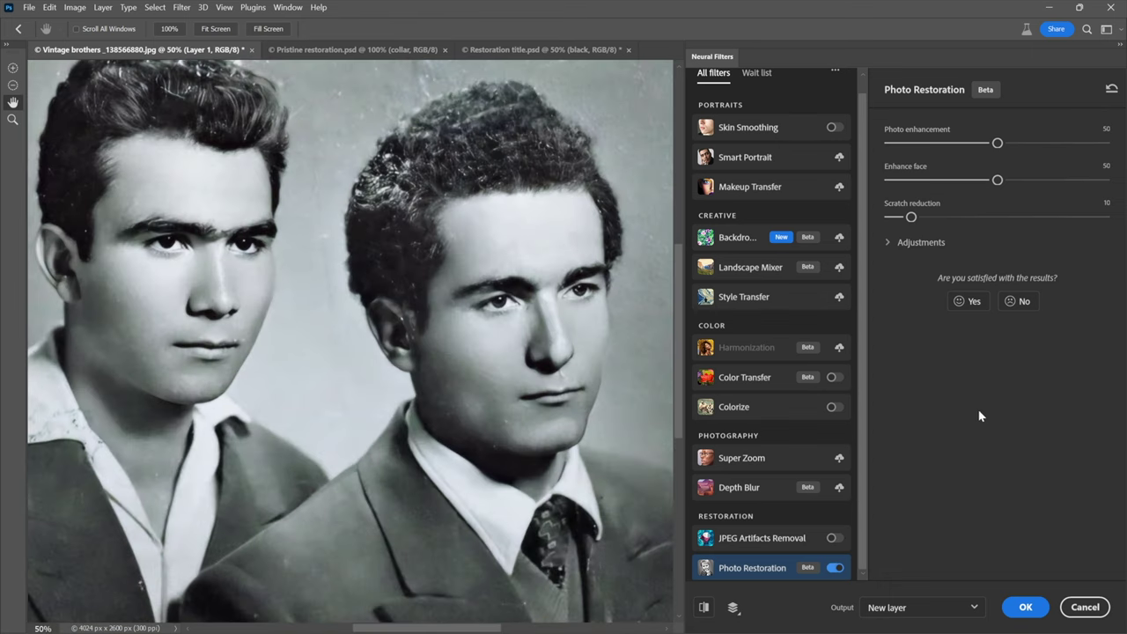
- Set the Neural Filters output to Smart filter and look over the additional Photo Restoration adjustments
click(924, 606)
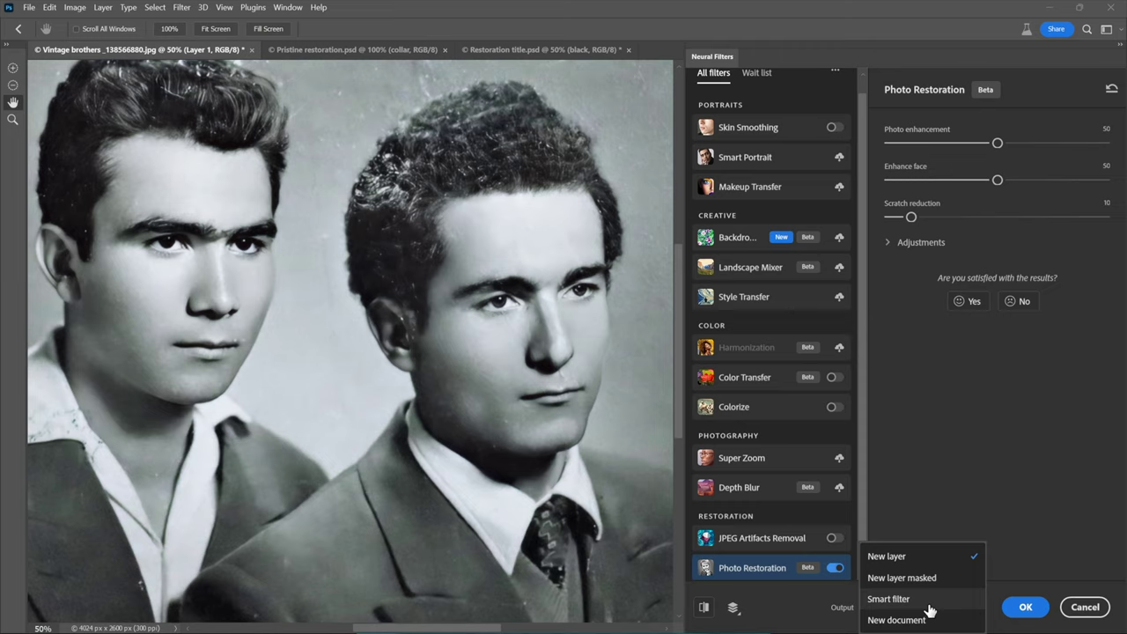
click(929, 603)
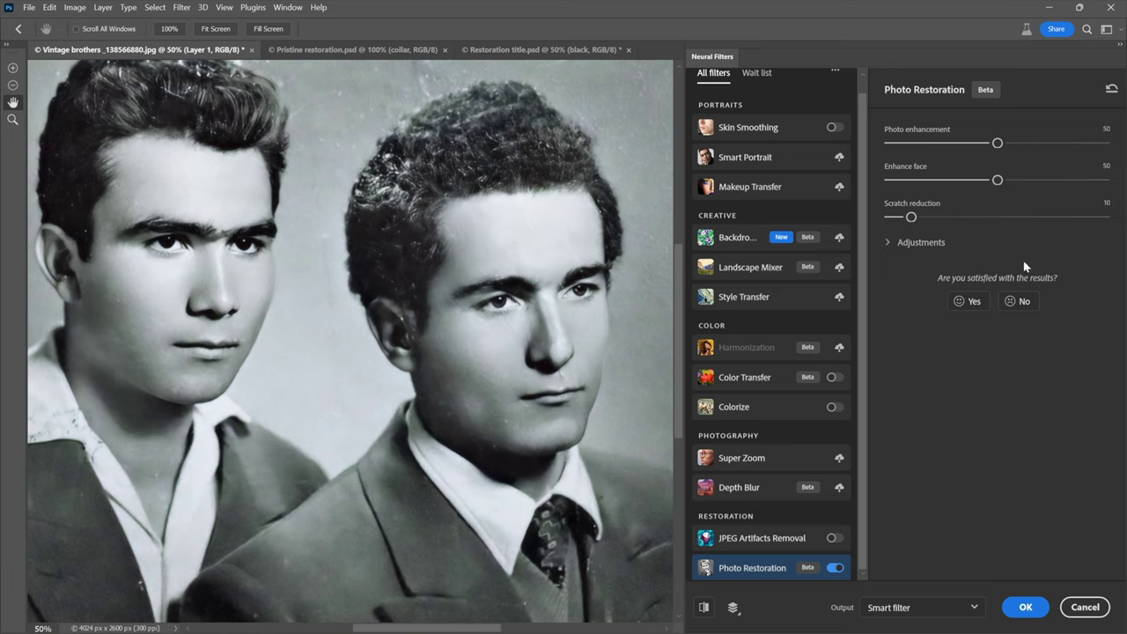
click(889, 243)
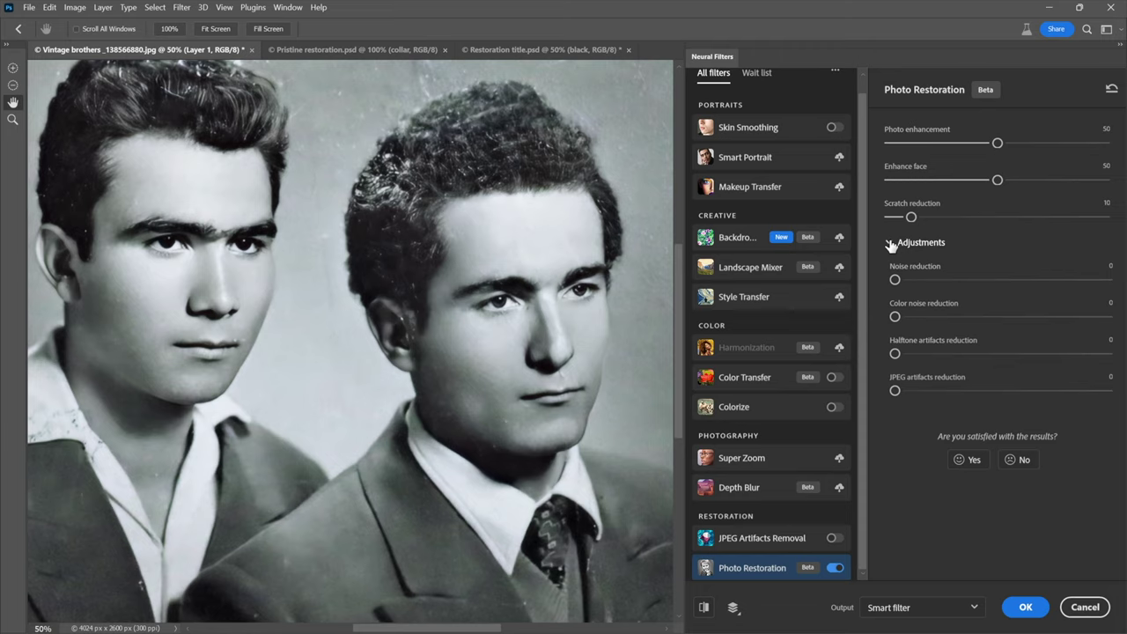
click(891, 244)
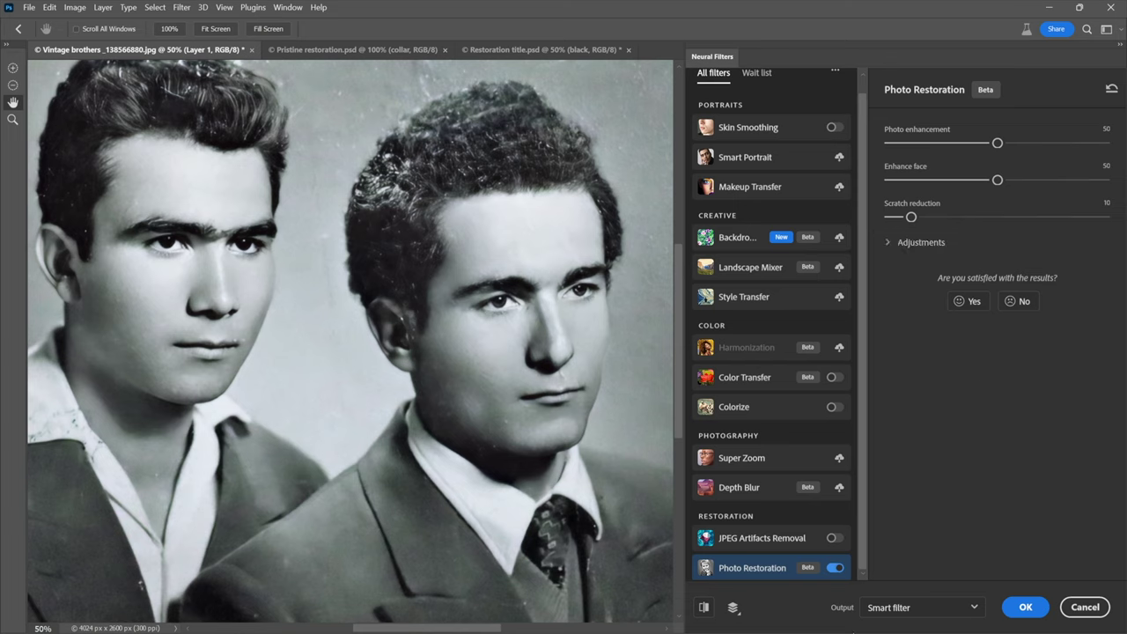
- Apply the Photo Restoration settings to the photo as a smart filter and delete its filter mask
click(1019, 611)
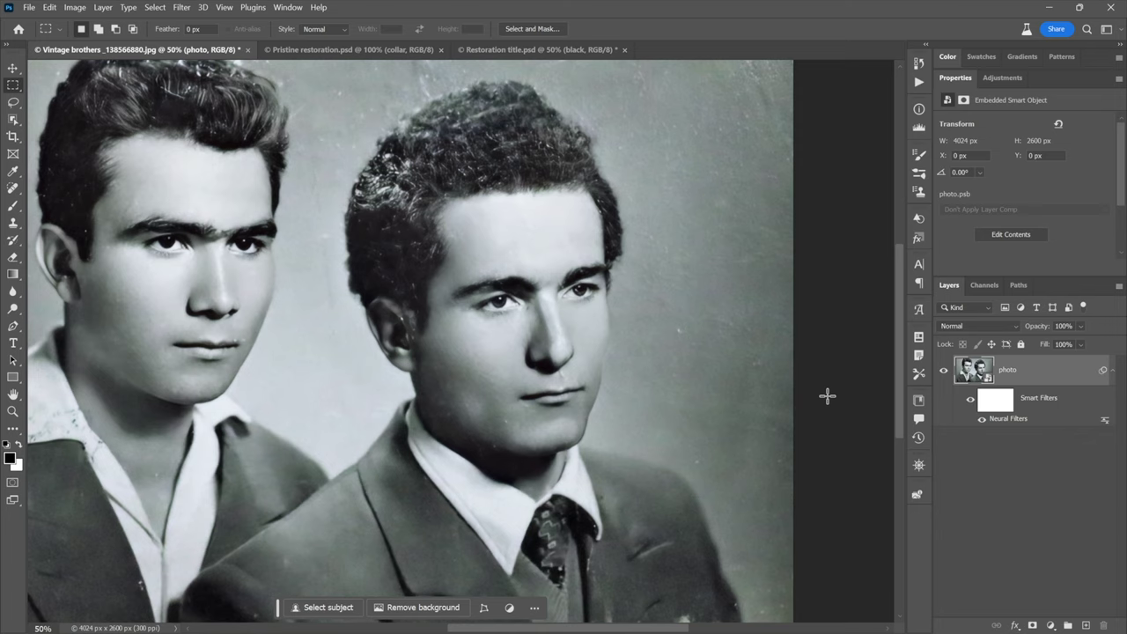
right_click(992, 402)
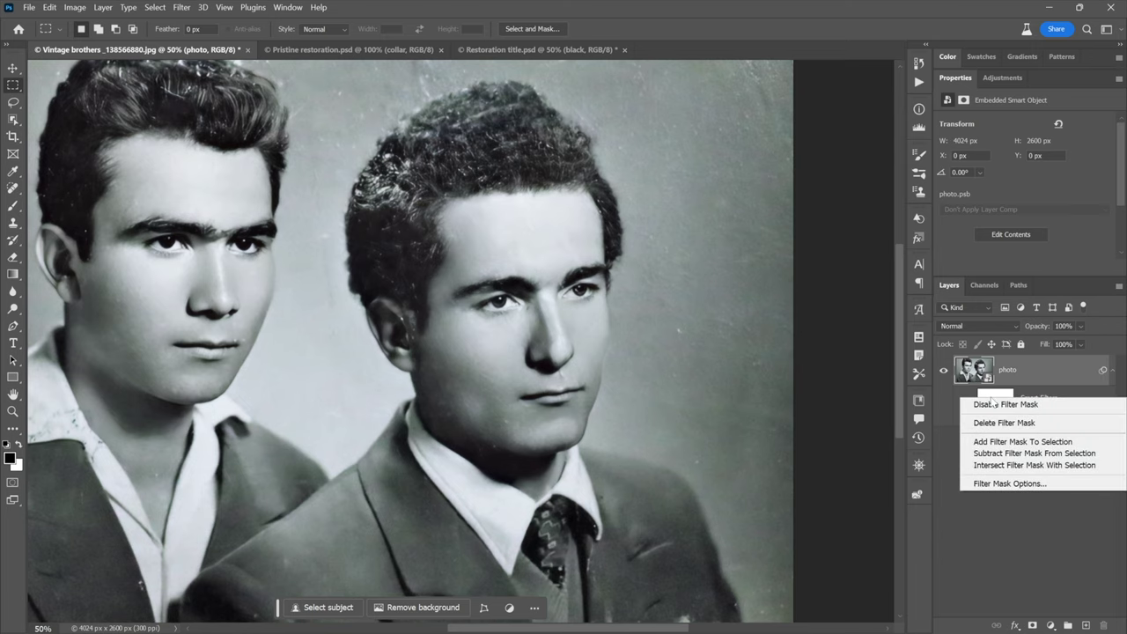
click(1037, 422)
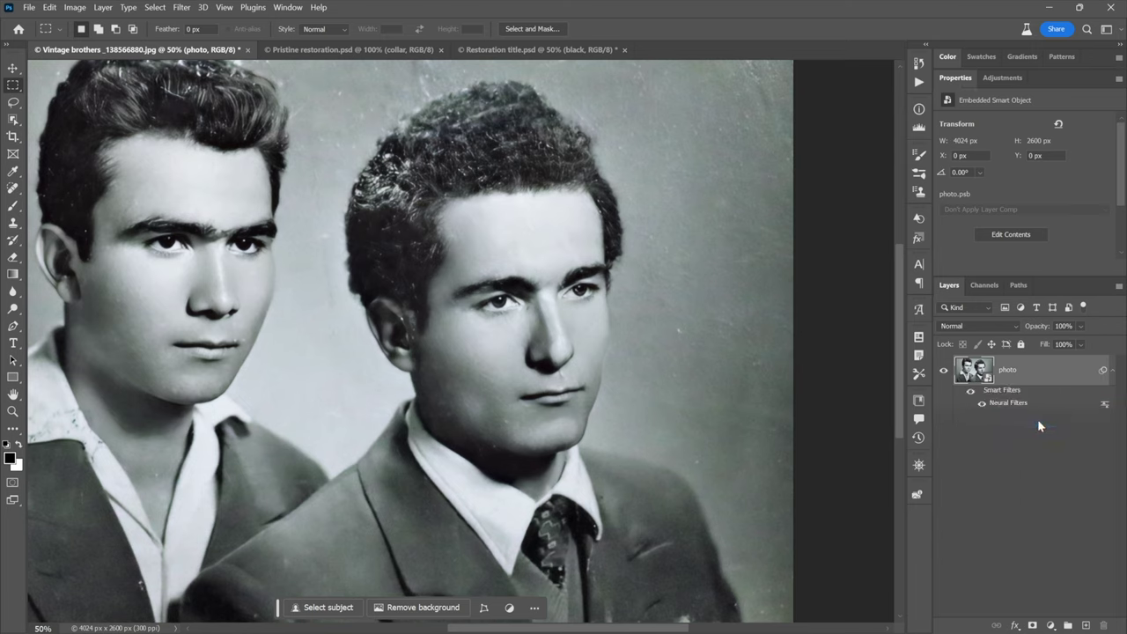
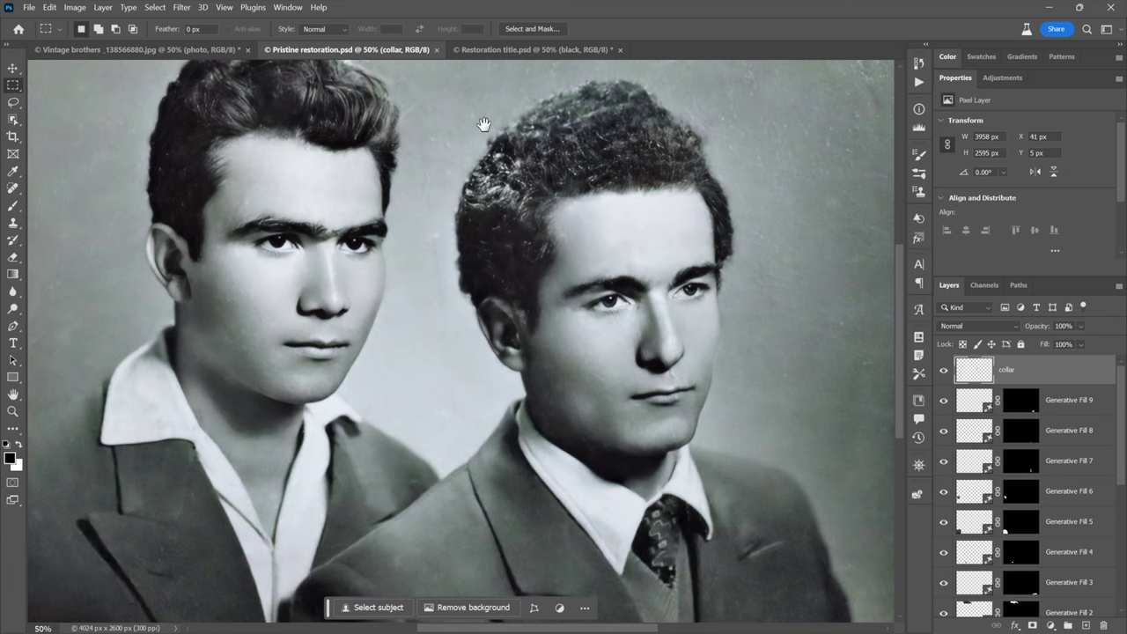
- Compare with the Pristine restoration document, then lasso the scratched background beside and above the curly-haired man's head, about 594 × 326 px
drag(483, 123, 436, 166)
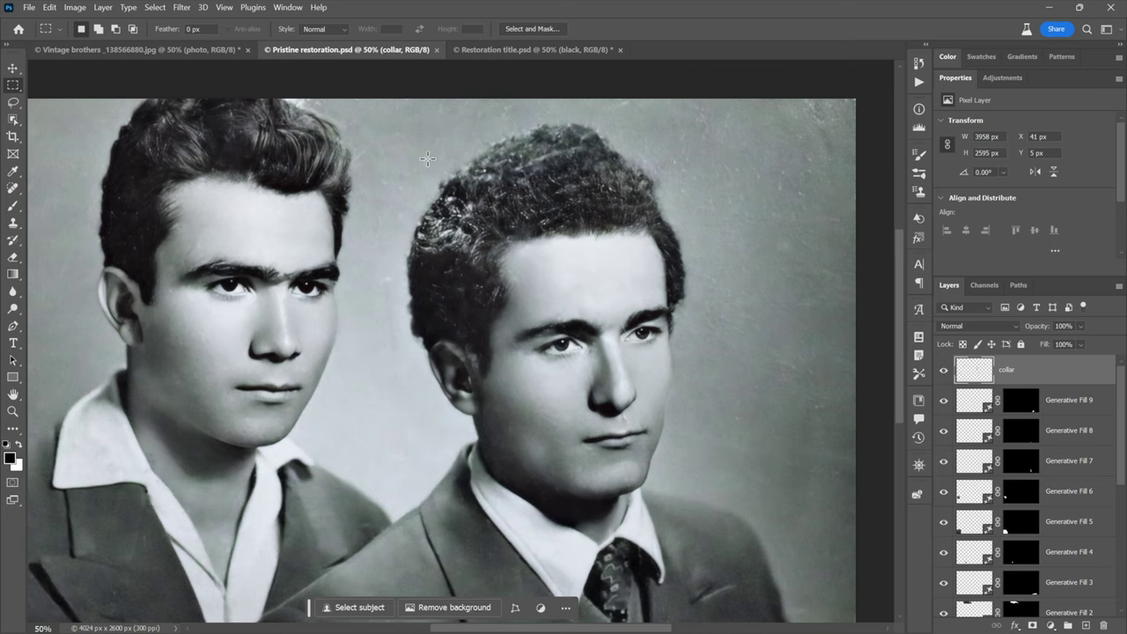
click(192, 51)
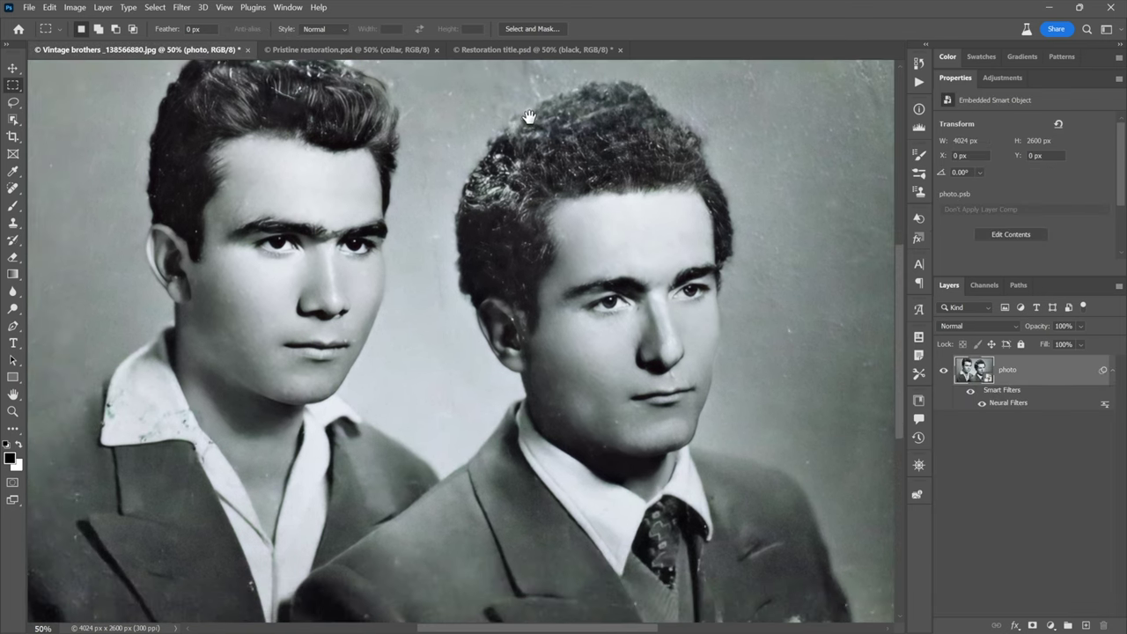
drag(529, 117, 517, 198)
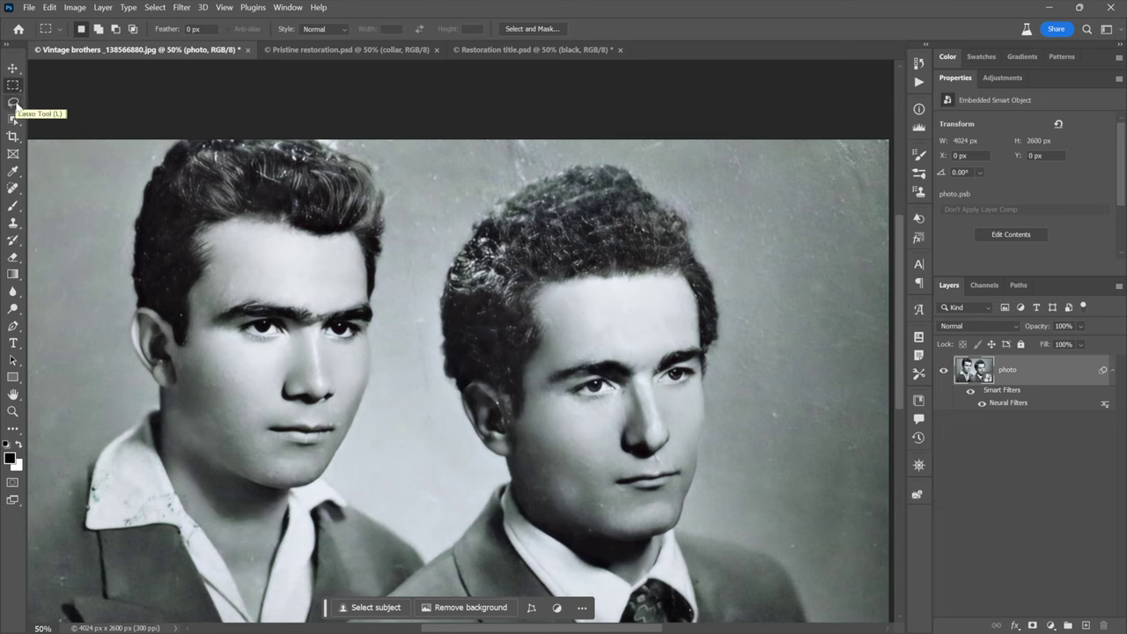
click(12, 105)
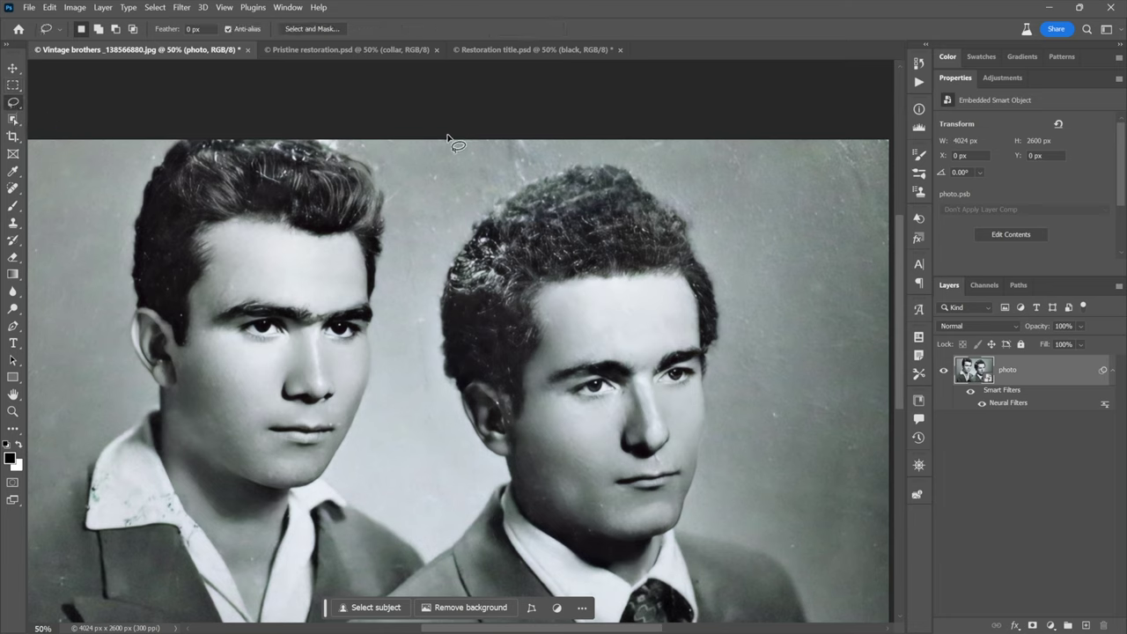
mouse_move(450, 139)
mouse_down()
mouse_move(473, 213)
mouse_move(576, 161)
mouse_move(579, 140)
mouse_move(537, 117)
mouse_move(461, 121)
mouse_up()
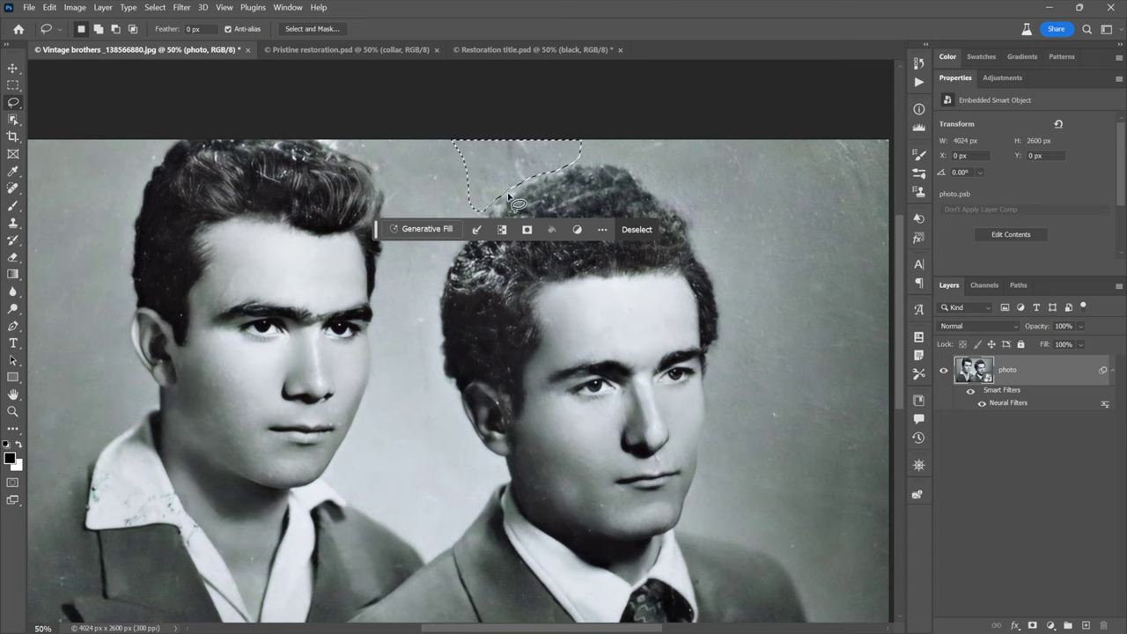
key(shift)
drag(482, 212, 567, 157)
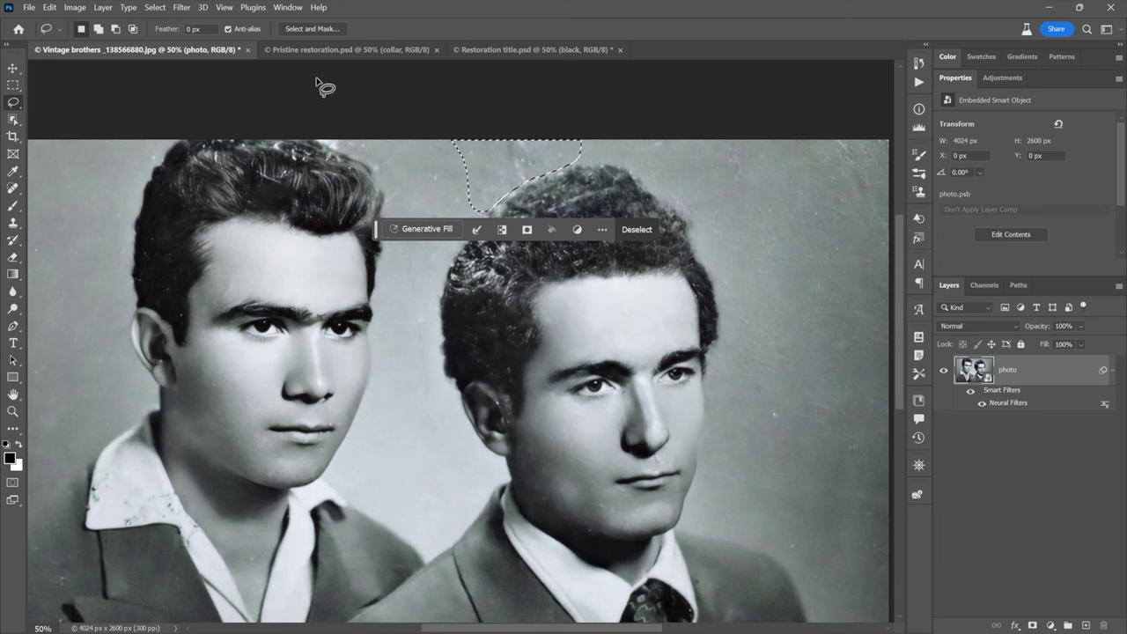
- Show the Info panel to check the selection's dimensions and check the visibility setting of the Contextual Task Bar
click(288, 8)
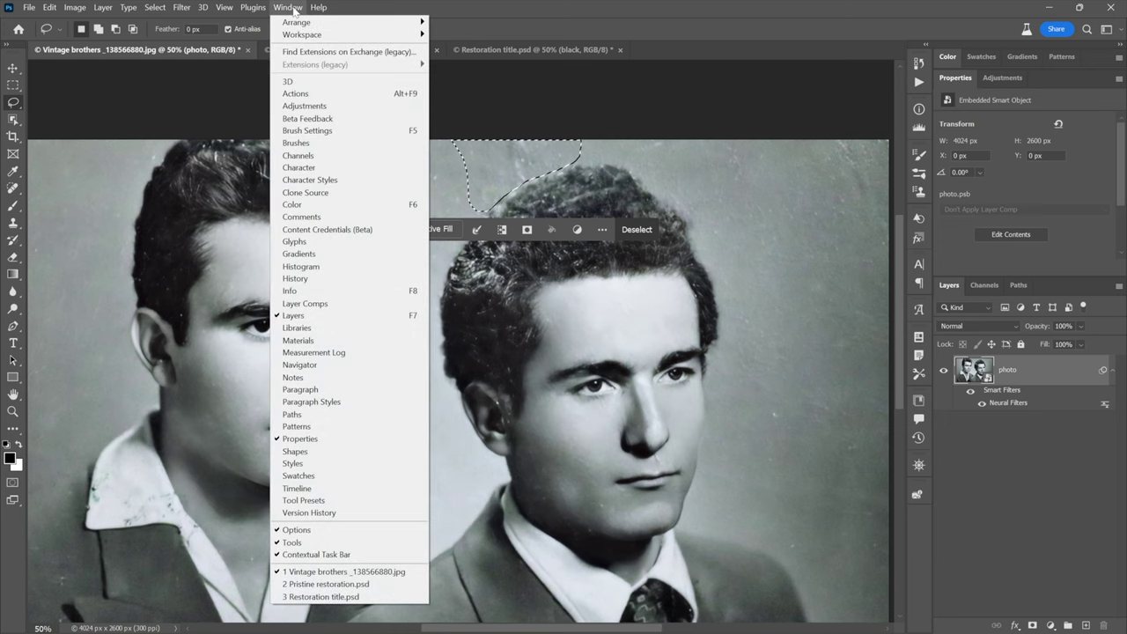
click(353, 290)
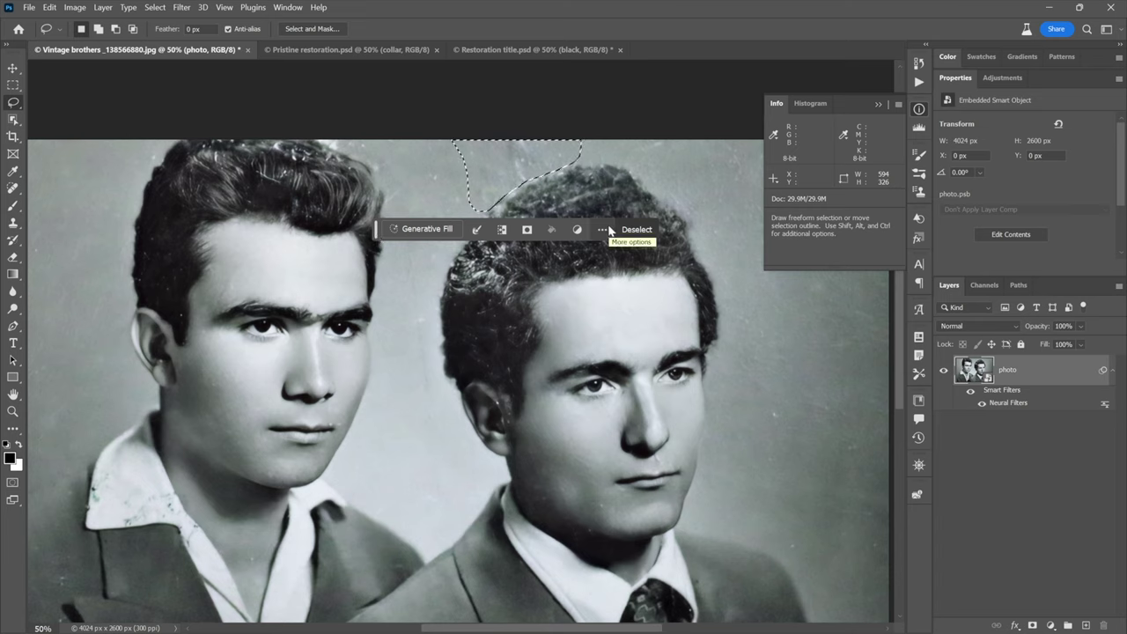
click(287, 7)
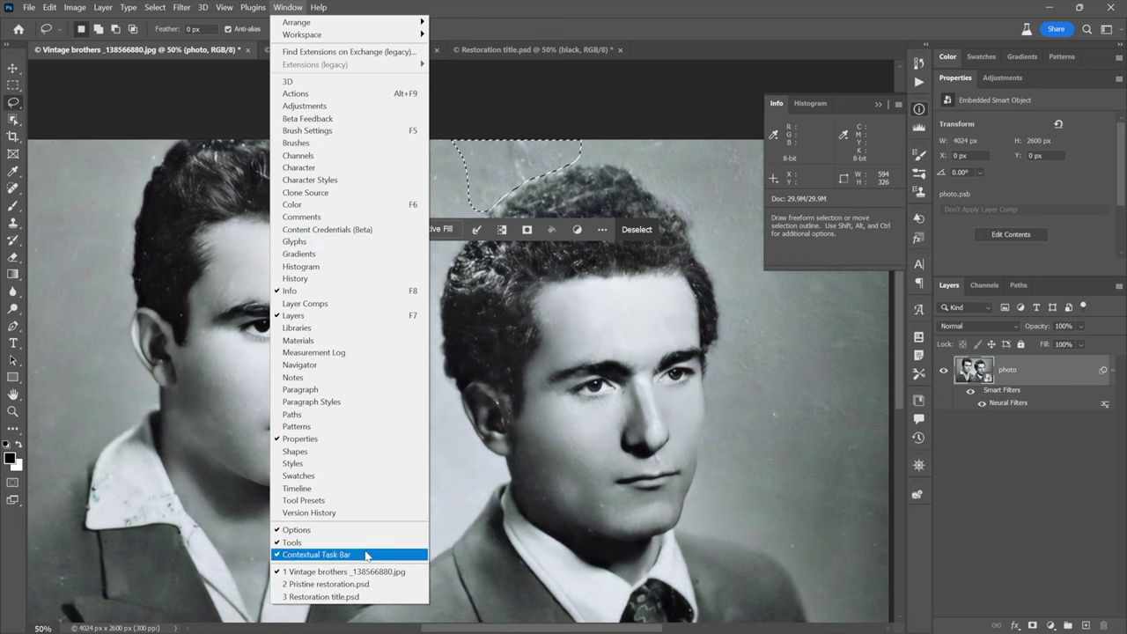
key(Escape)
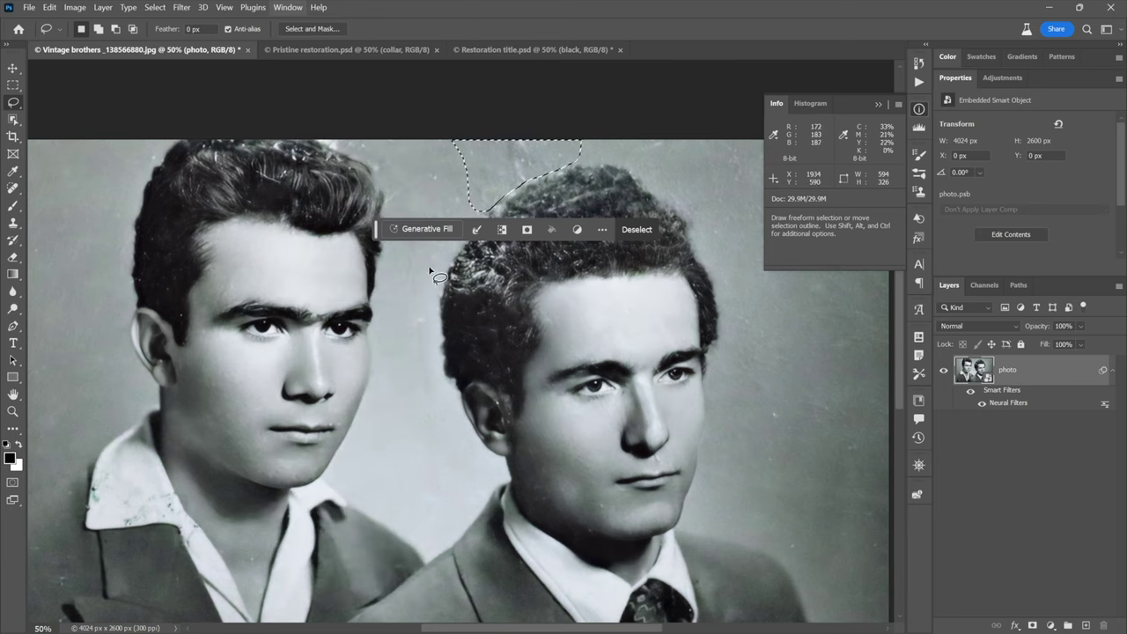
- Run Generative Fill without a prompt on the selected background, compare the three variations, keep the first and move the task bar off the hair
click(424, 229)
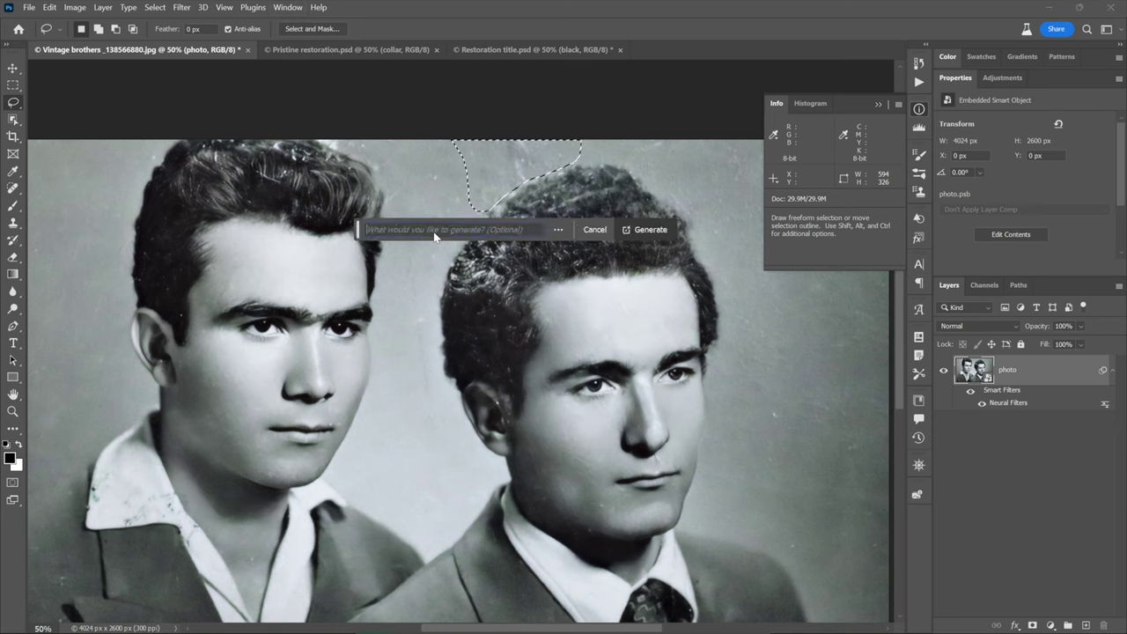
click(650, 229)
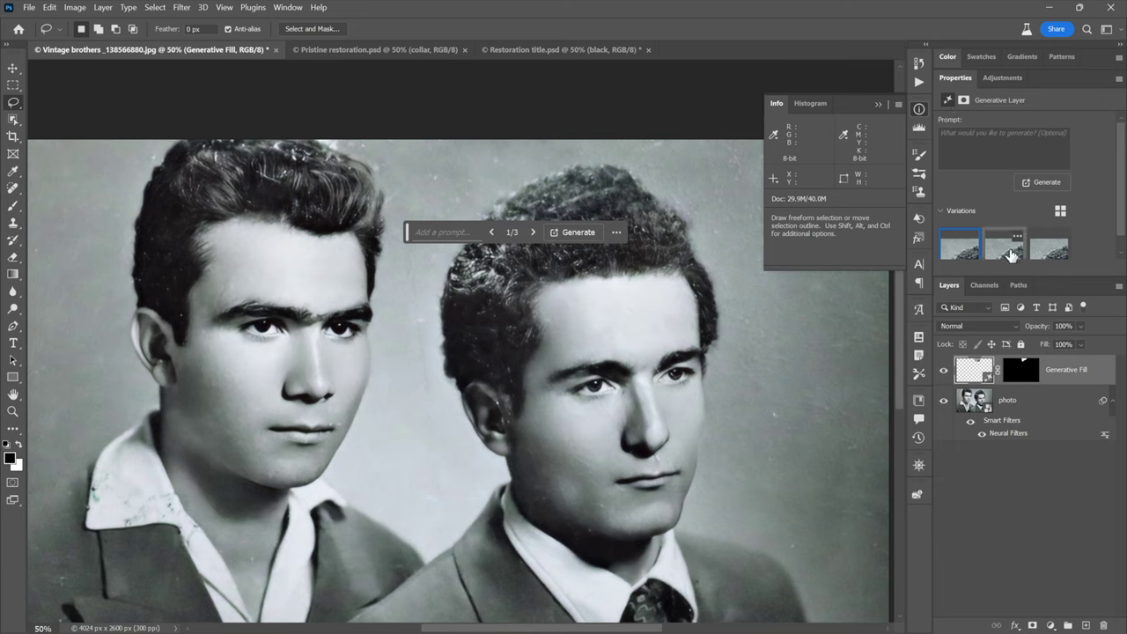
drag(1003, 278, 1006, 305)
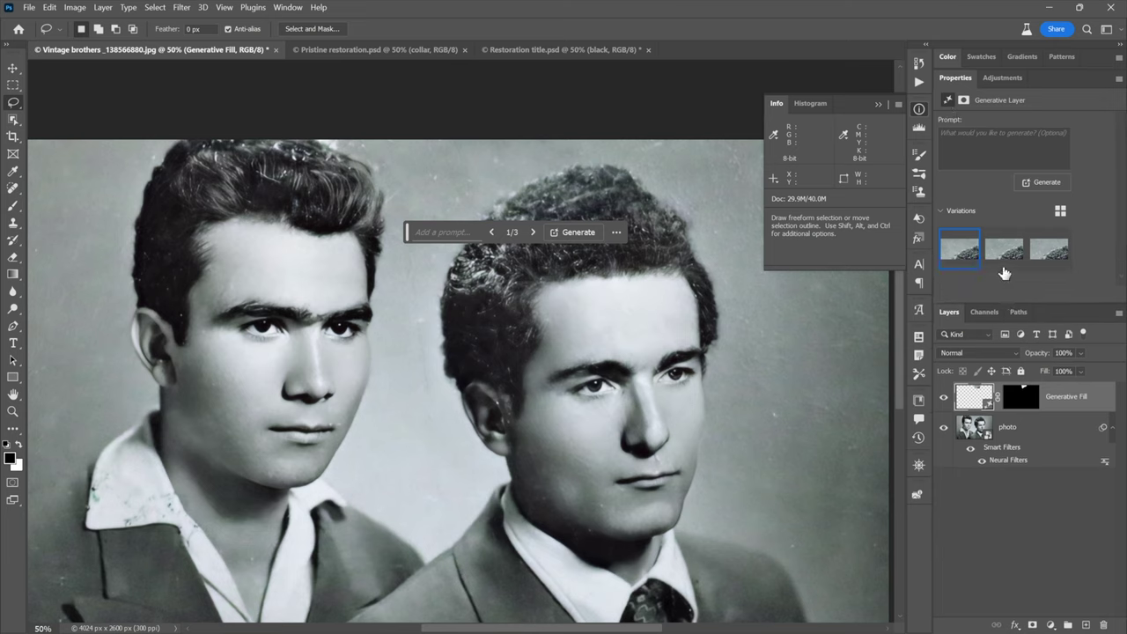
click(1001, 258)
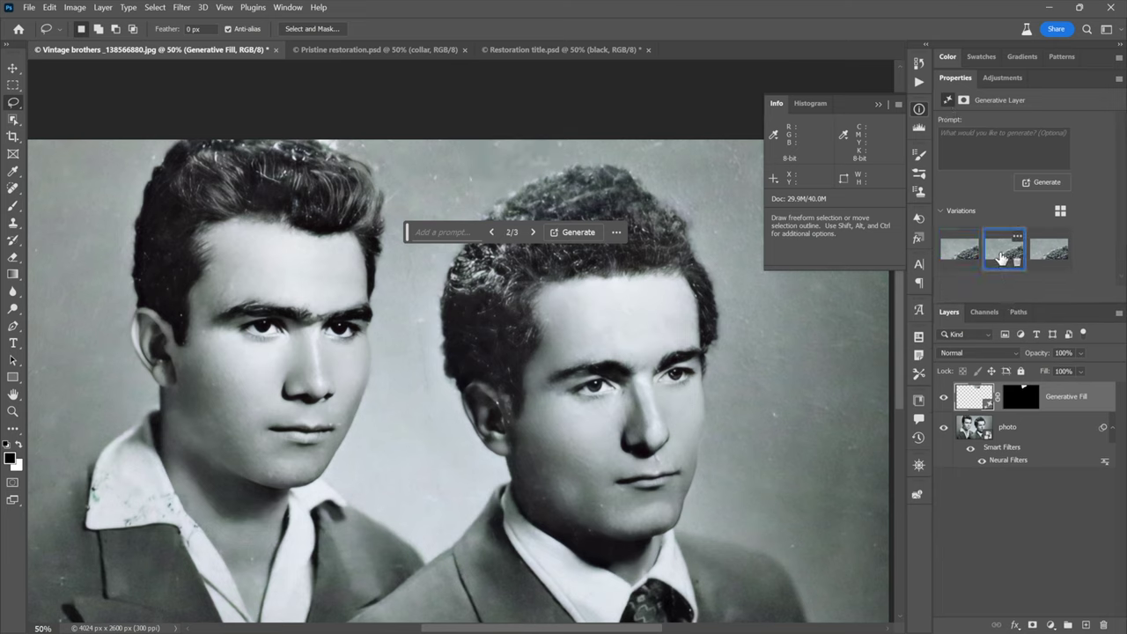
mouse_move(1045, 253)
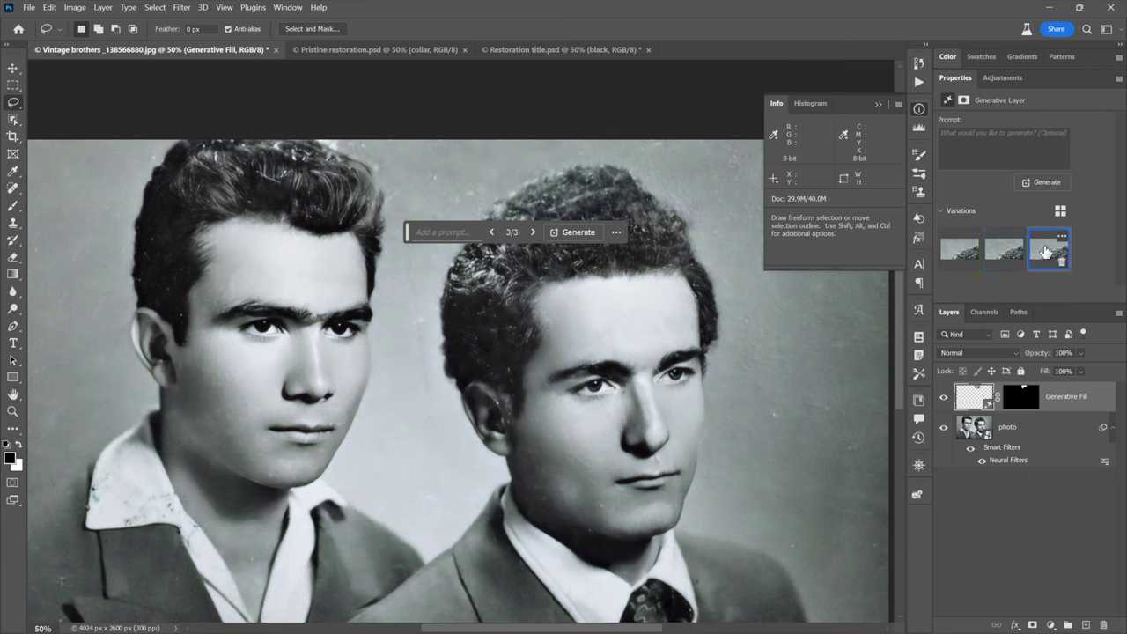
click(968, 254)
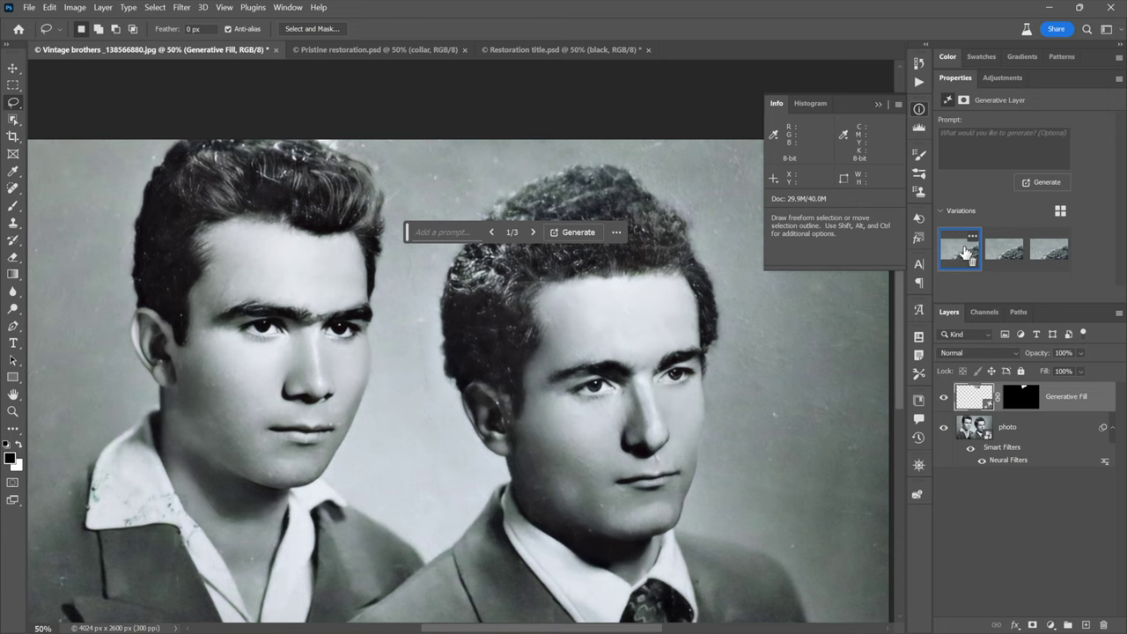
drag(407, 238, 462, 473)
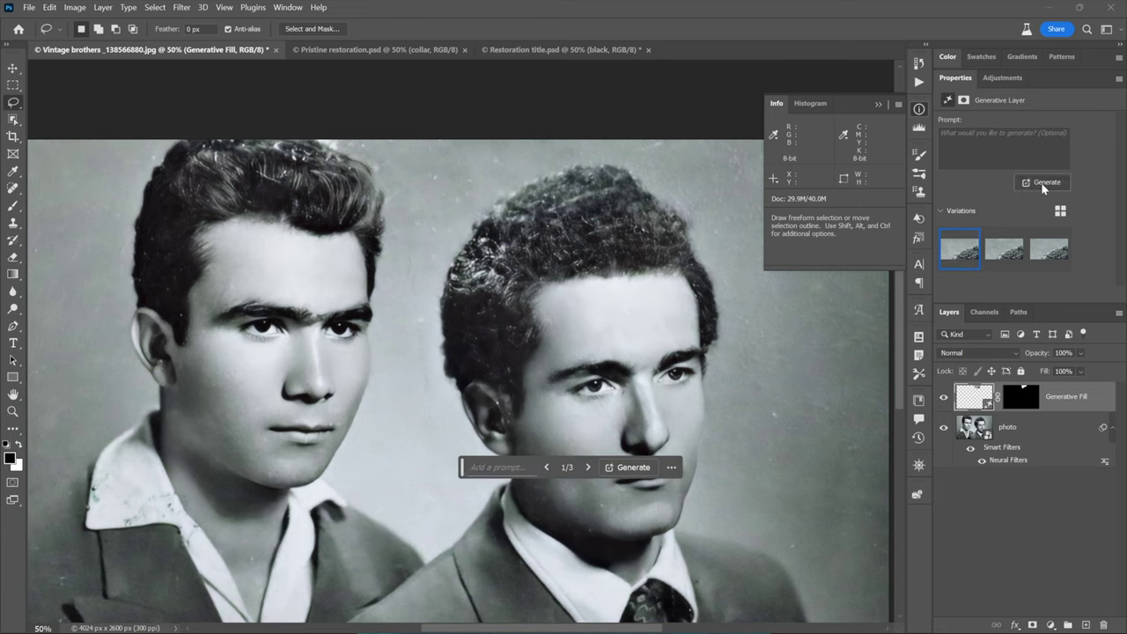
- Replace an about 282 × 320 px background patch between the two heads using Generative Fill without a prompt, keeping the second variation
mouse_move(473, 213)
mouse_down()
mouse_move(503, 145)
mouse_move(463, 132)
mouse_move(448, 146)
mouse_move(467, 212)
mouse_up()
click(401, 224)
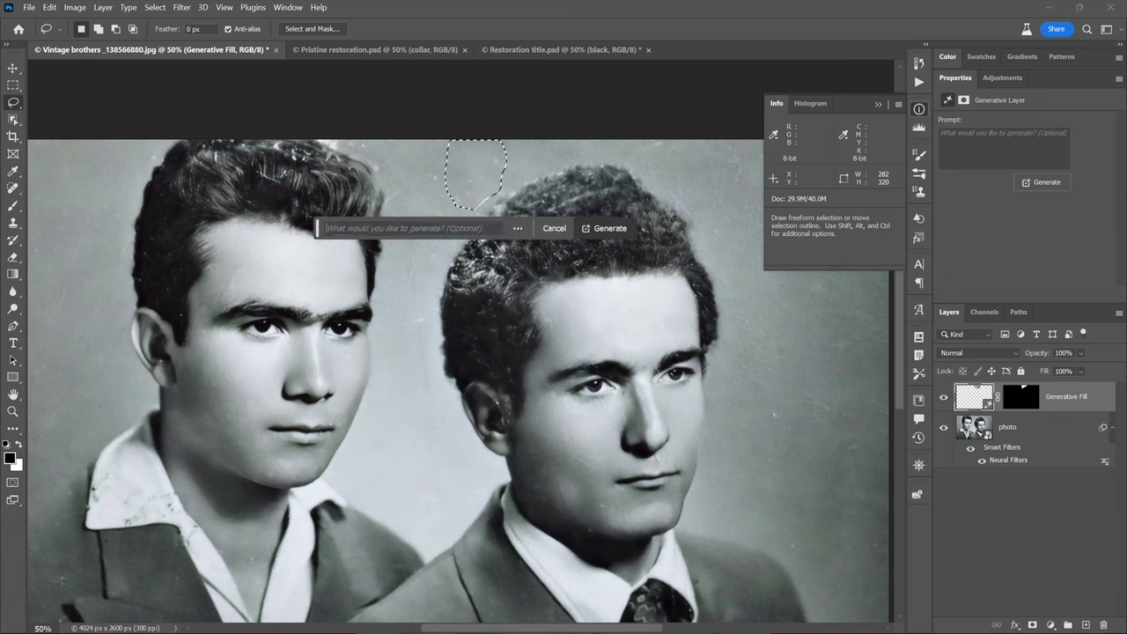
click(608, 228)
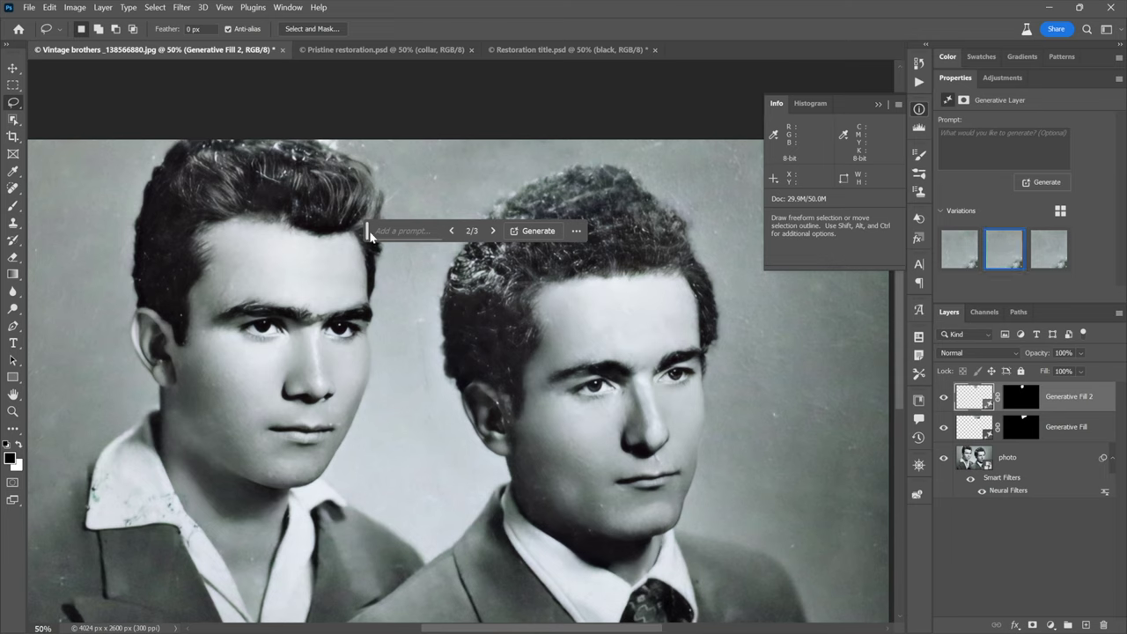
drag(368, 232, 434, 420)
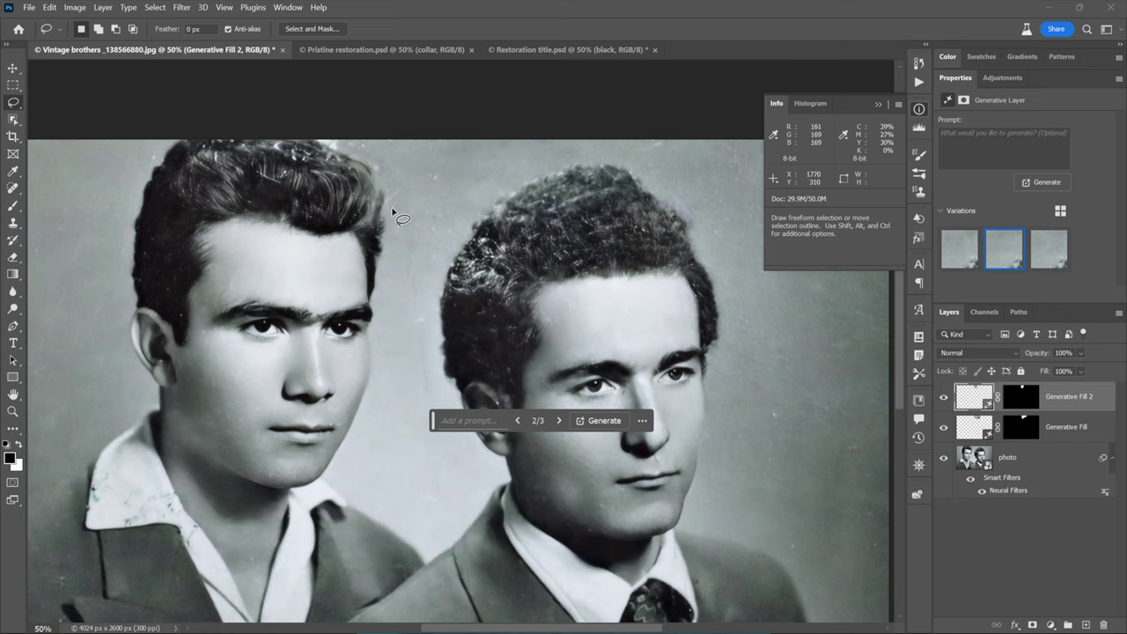
- Lasso the scratched background along the straight-haired man's hair, about 594 × 324 px, and regenerate it with Generative Fill without a prompt
drag(388, 214, 388, 199)
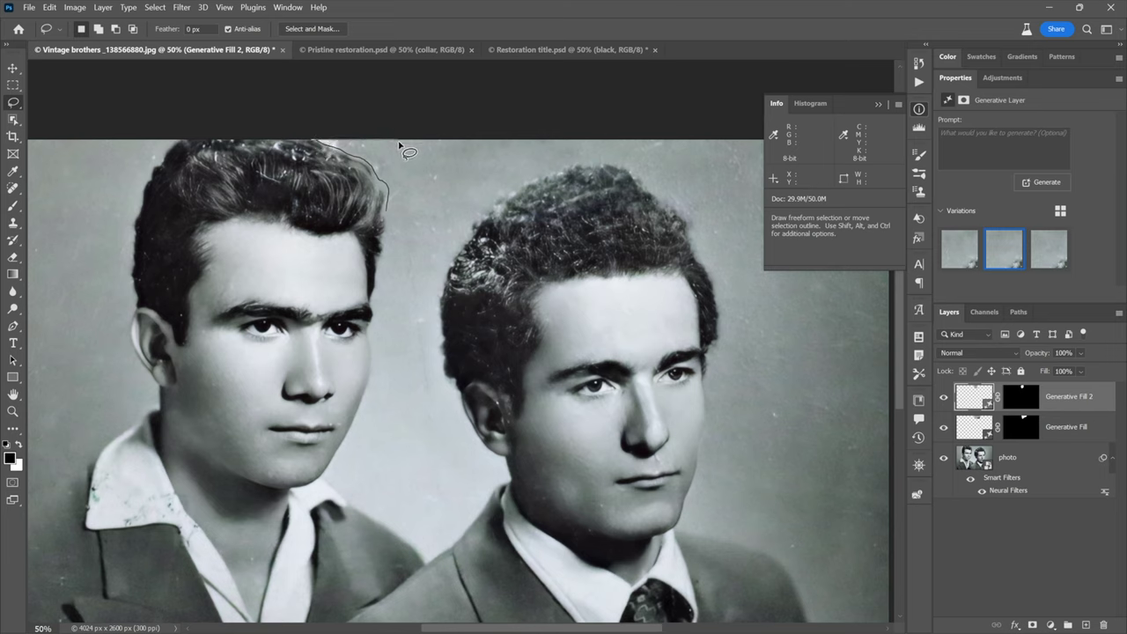
drag(423, 199, 426, 200)
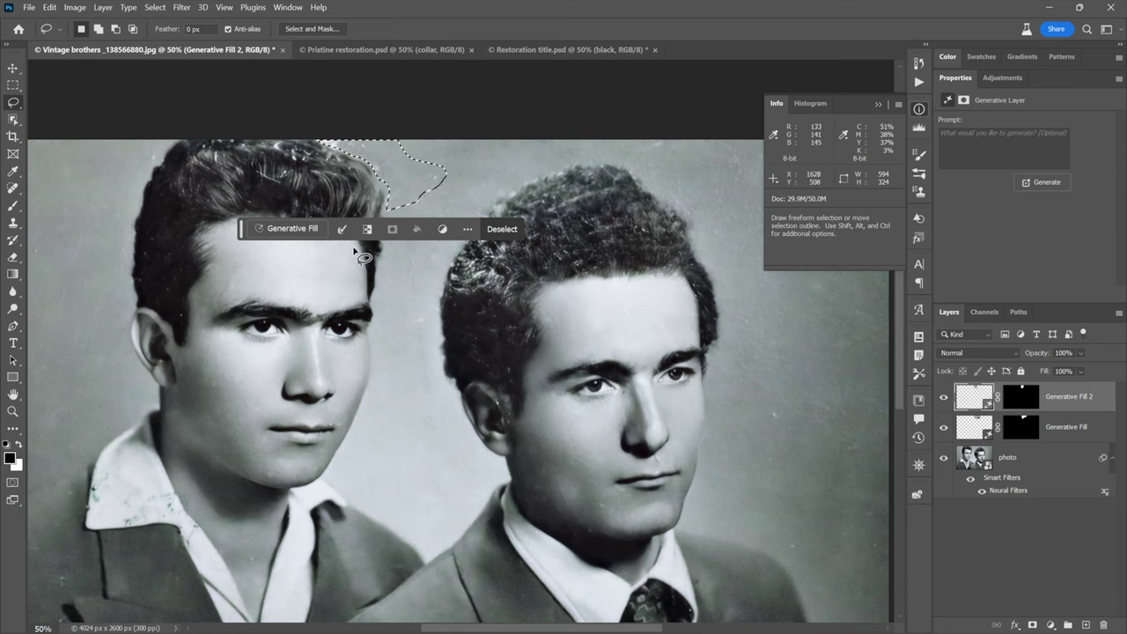
click(287, 228)
click(490, 230)
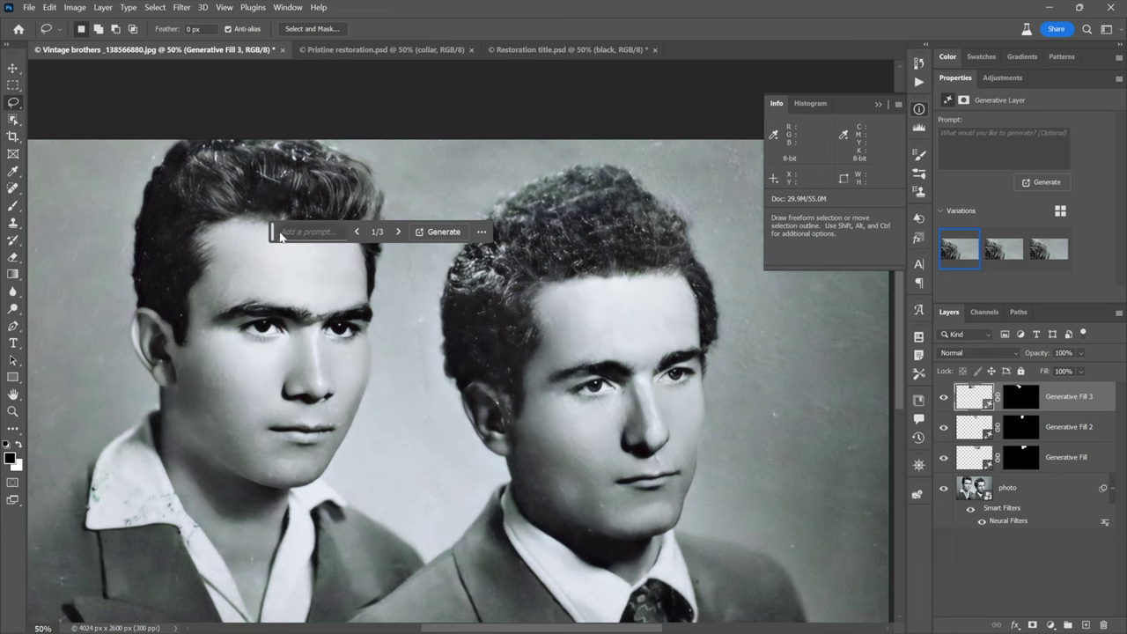
drag(273, 230, 361, 401)
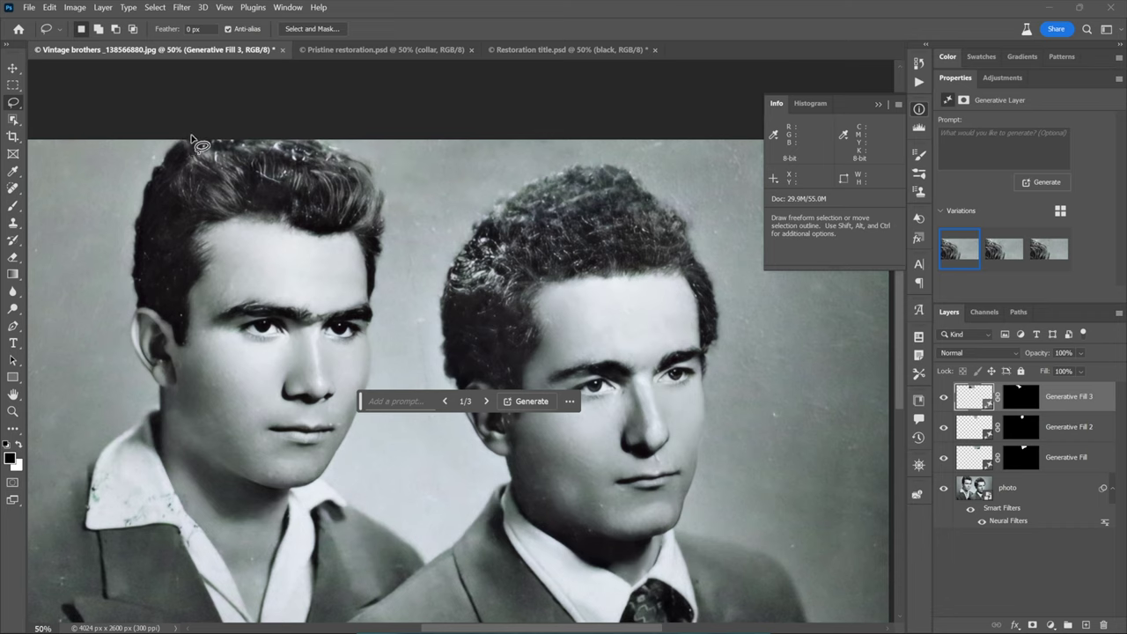
- Regenerate the top of the straight-haired man's hair, about 782 × 170 px, using Generative Fill without a prompt; compare the variations and keep the first
drag(201, 143, 195, 150)
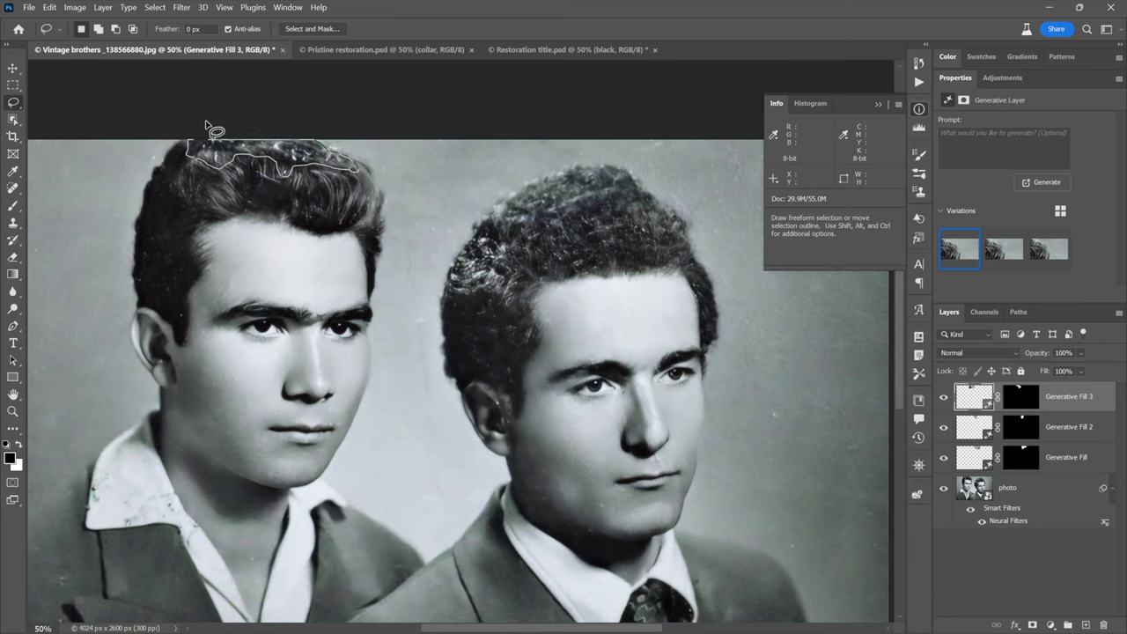
drag(190, 125, 338, 151)
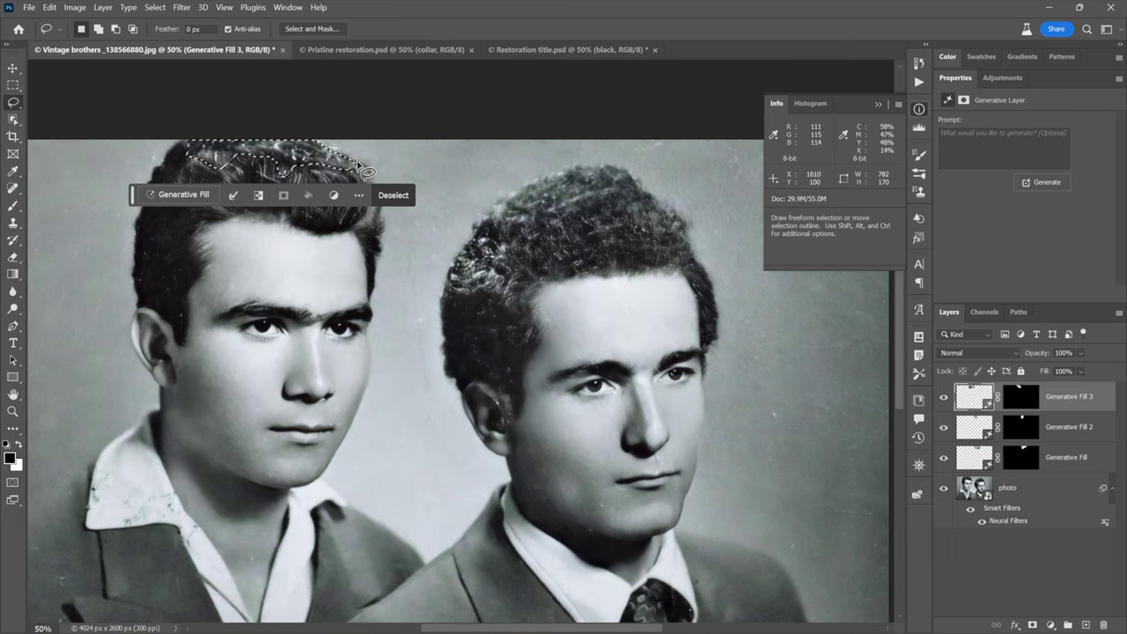
click(178, 195)
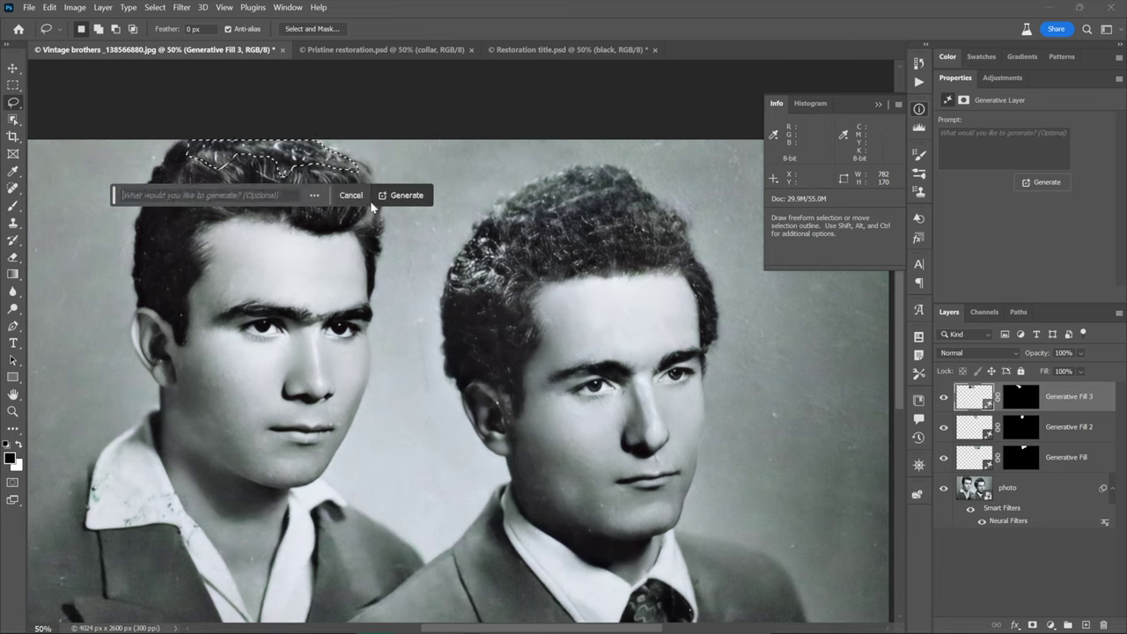
click(404, 196)
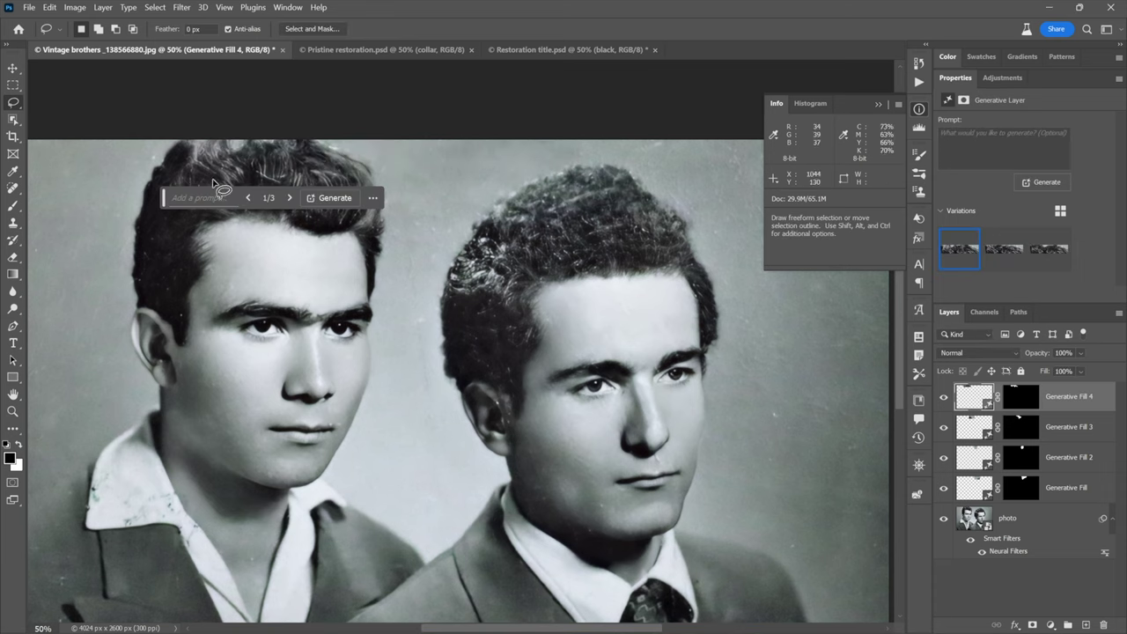
drag(164, 197, 273, 396)
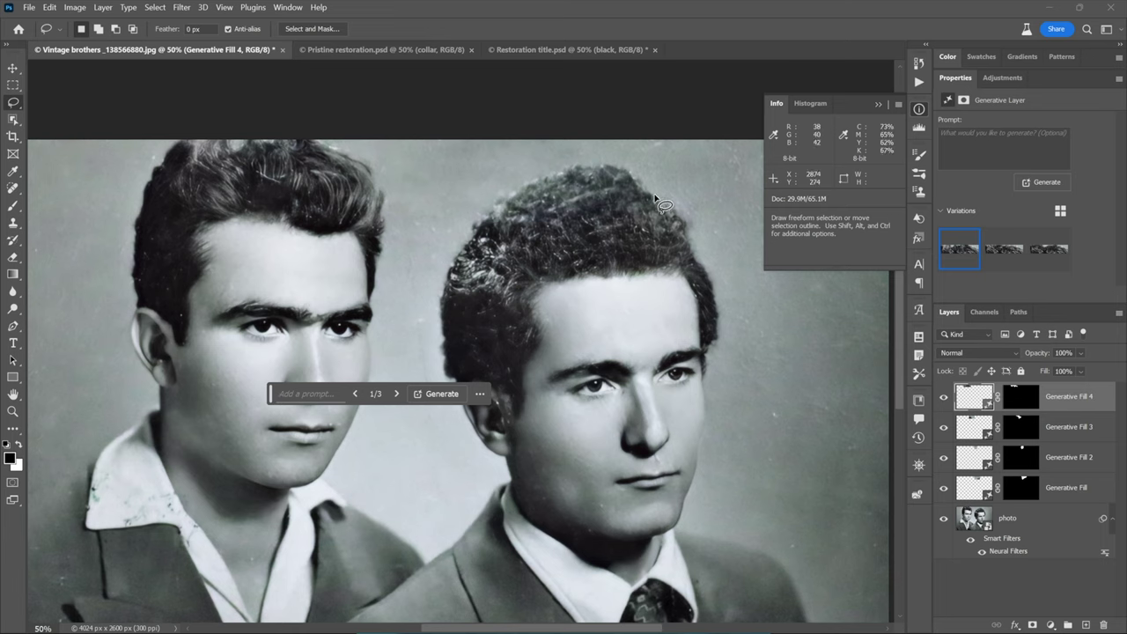
click(1002, 251)
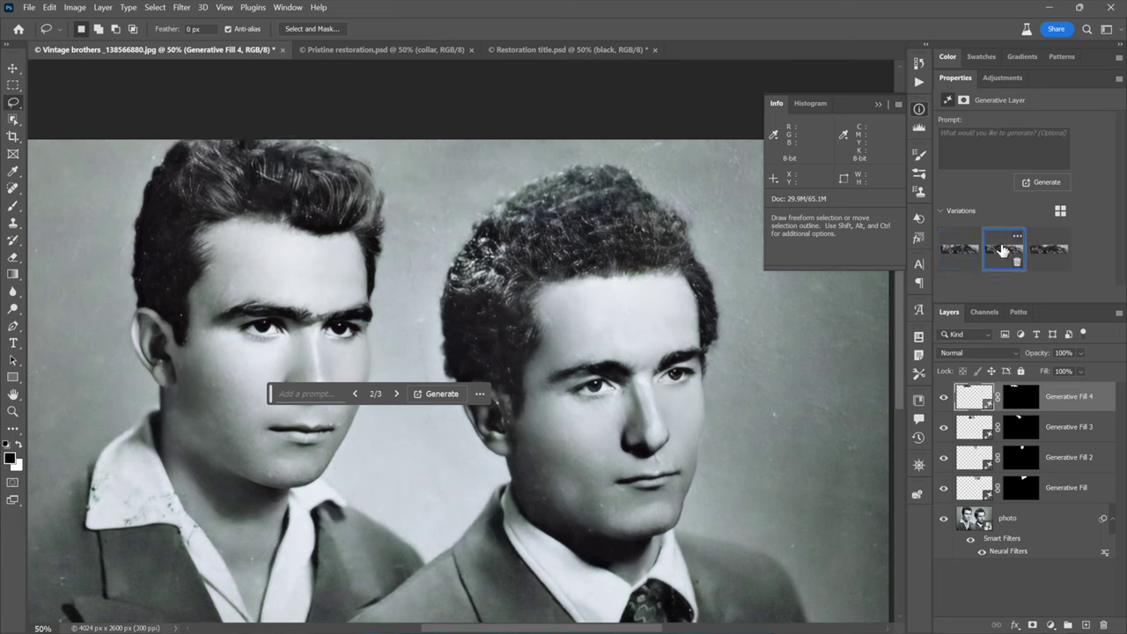
click(1046, 251)
click(968, 253)
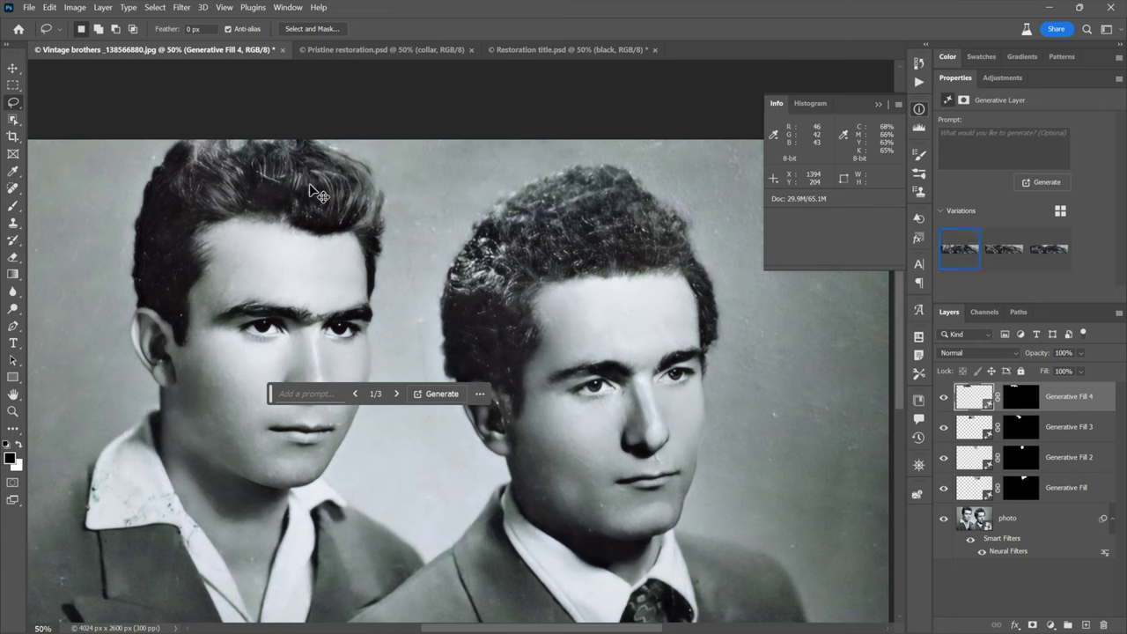
- Undo the last hair fill and regenerate the same 782 × 170 px selection without a prompt; compare the variations and keep the first
key(ctrl+z)
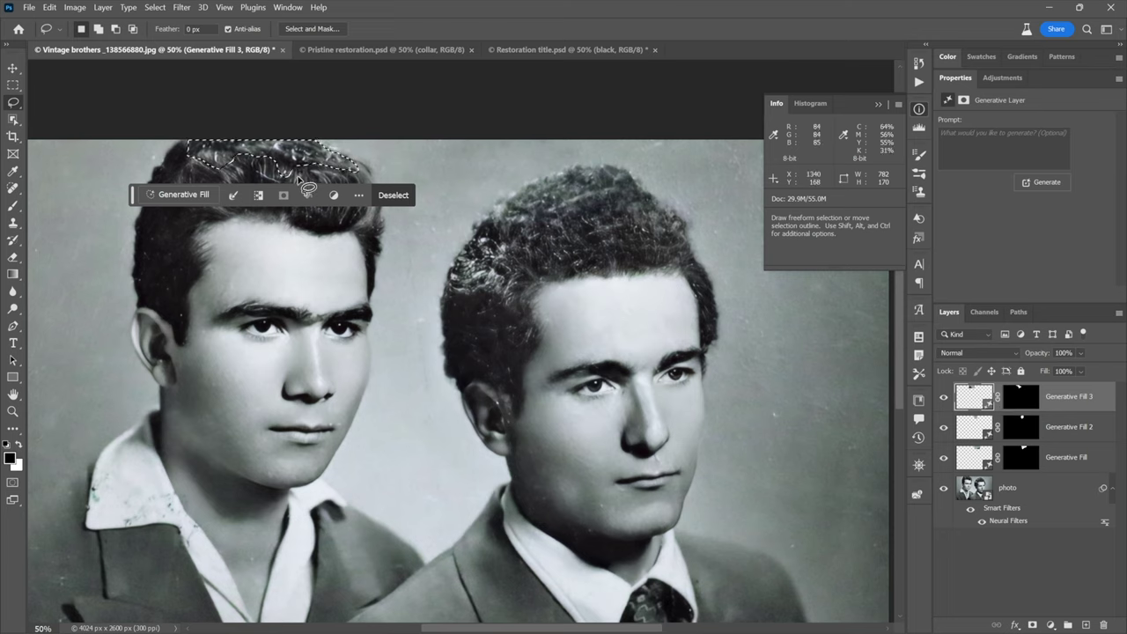
click(209, 193)
click(402, 193)
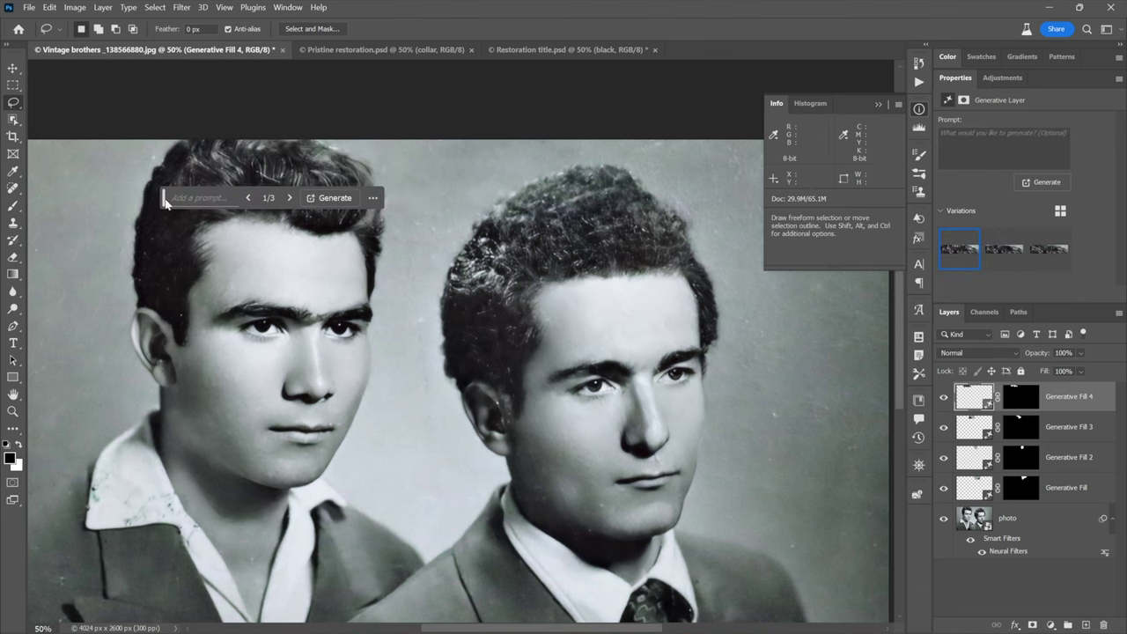
drag(170, 205, 284, 380)
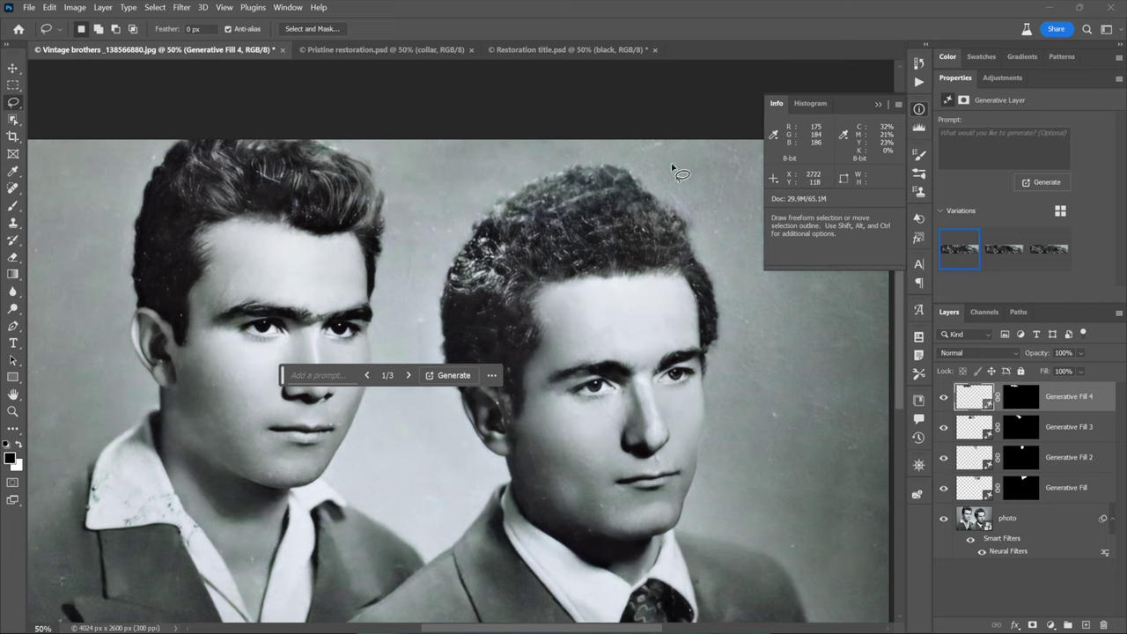
click(1006, 252)
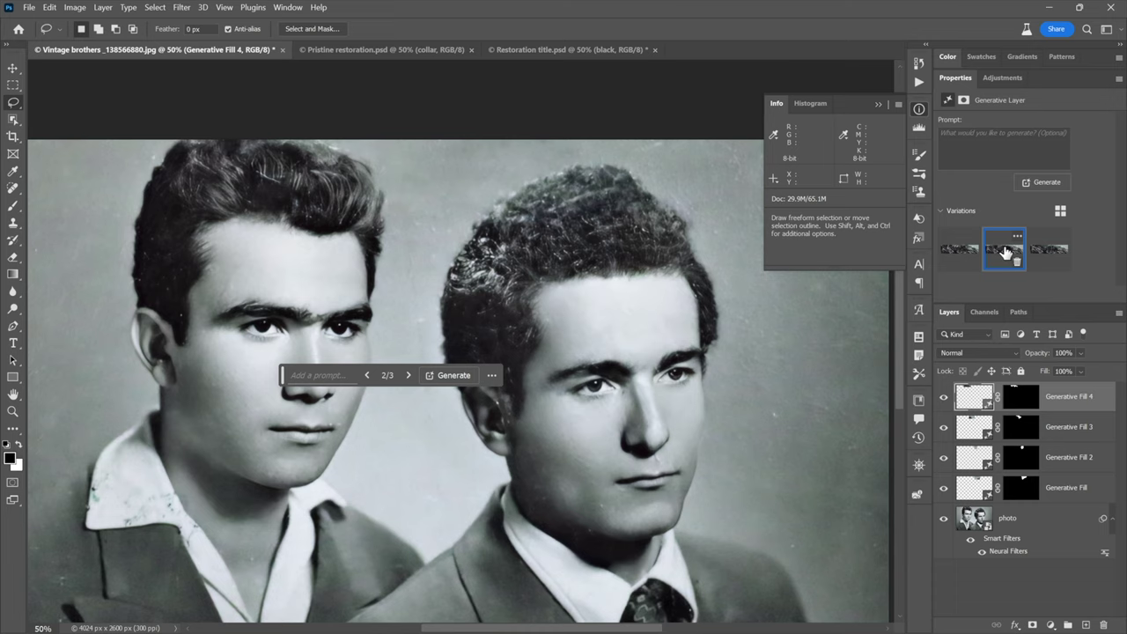
click(1053, 255)
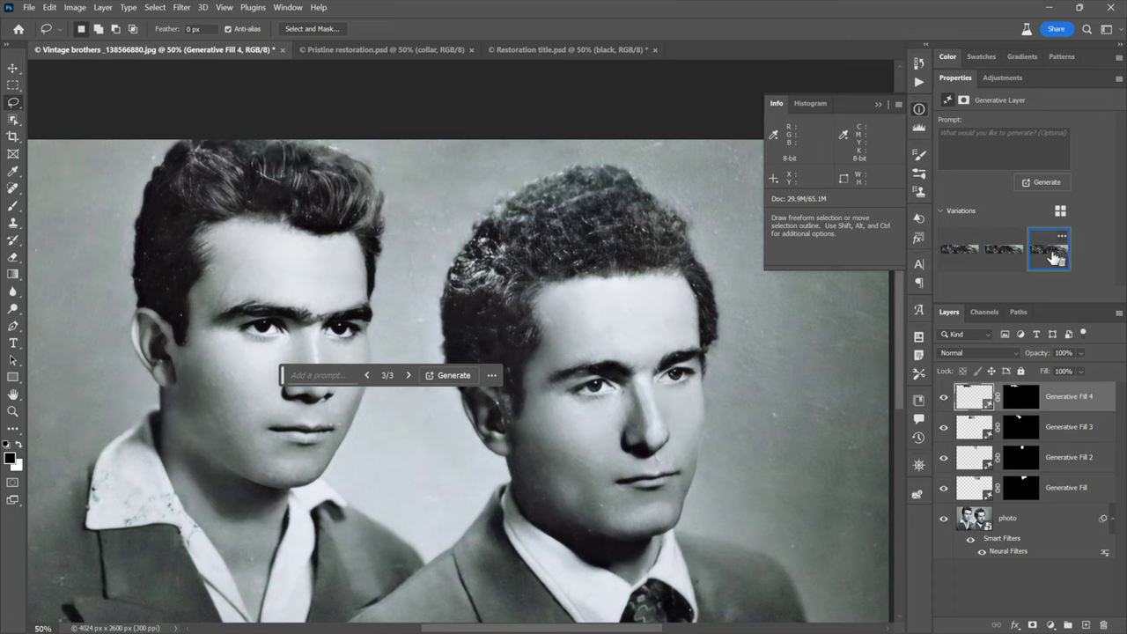
click(968, 253)
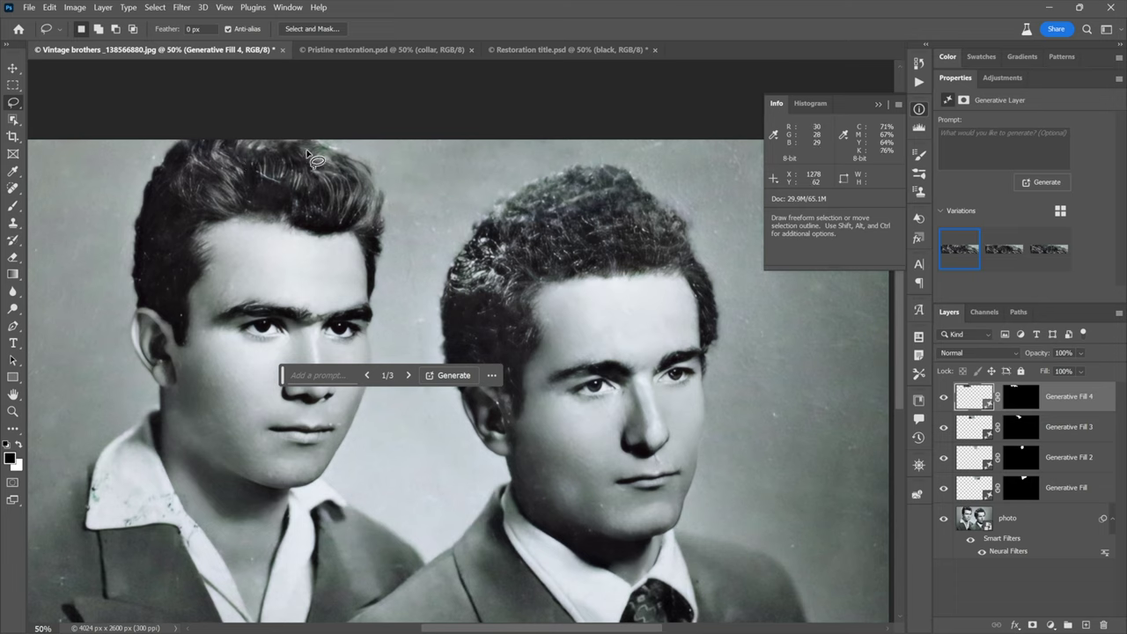
- Lasso an about 148 × 62 px patch at the straight-haired man's upper hair edge and regenerate it without a prompt, keeping the third variation
mouse_move(320, 140)
mouse_down()
mouse_move(362, 161)
mouse_move(357, 143)
mouse_move(324, 141)
mouse_up()
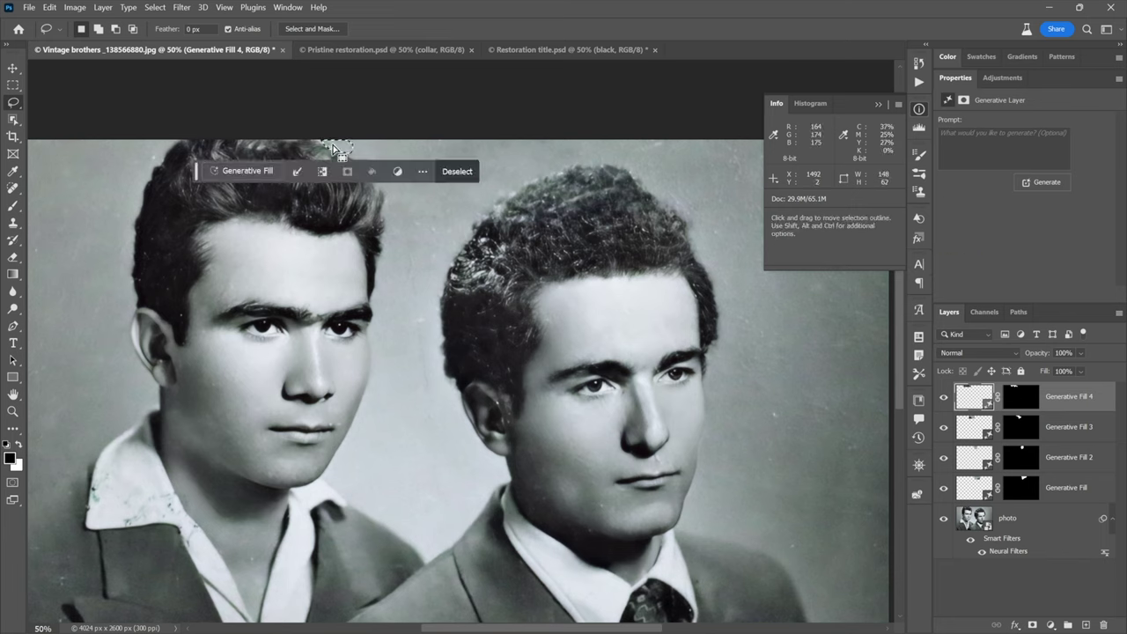
click(270, 172)
click(465, 171)
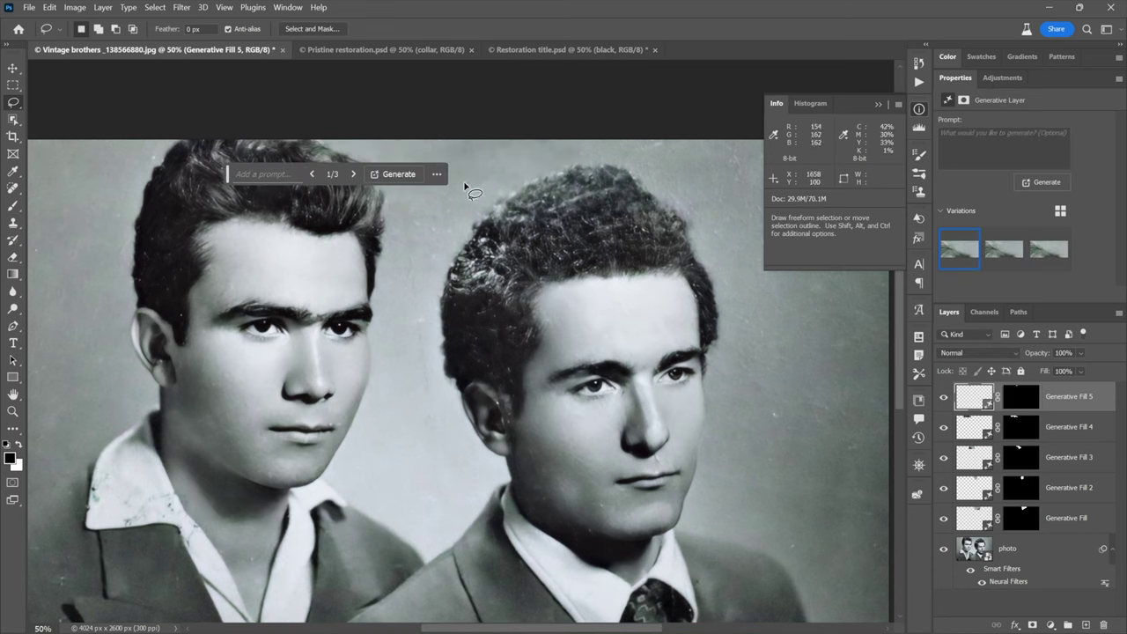
click(1008, 255)
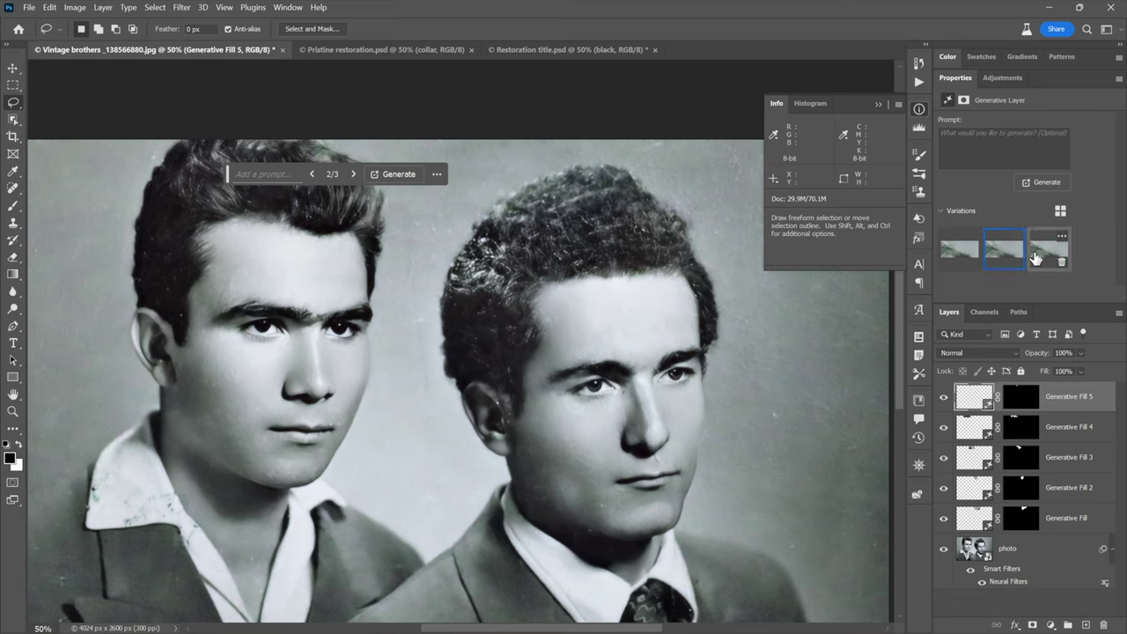
click(1046, 254)
click(998, 255)
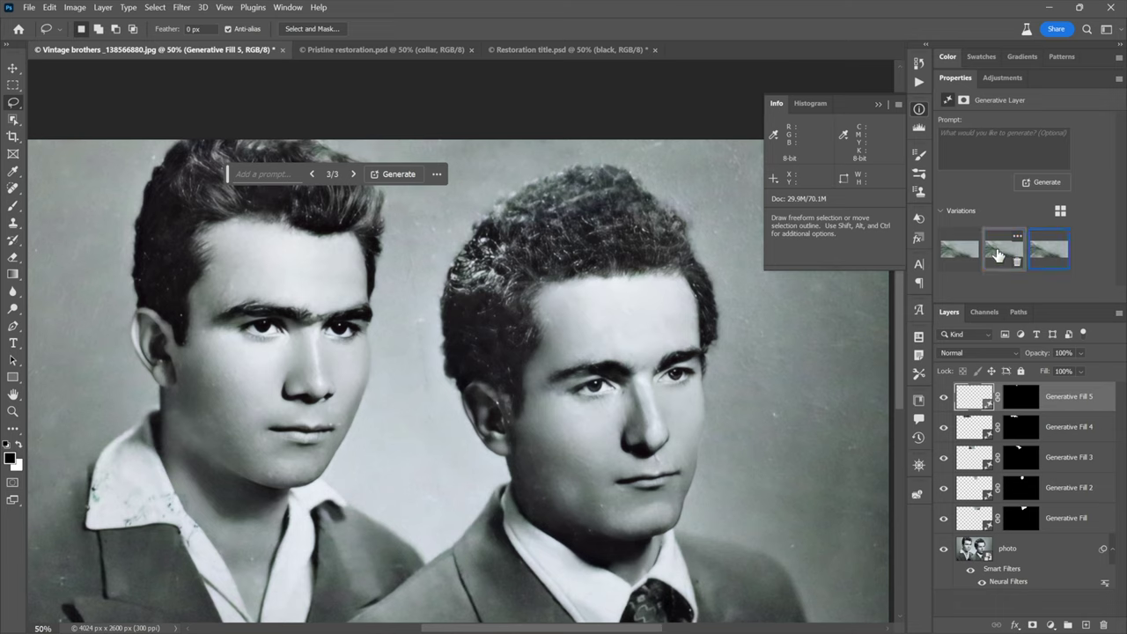
click(947, 255)
click(997, 255)
click(1045, 254)
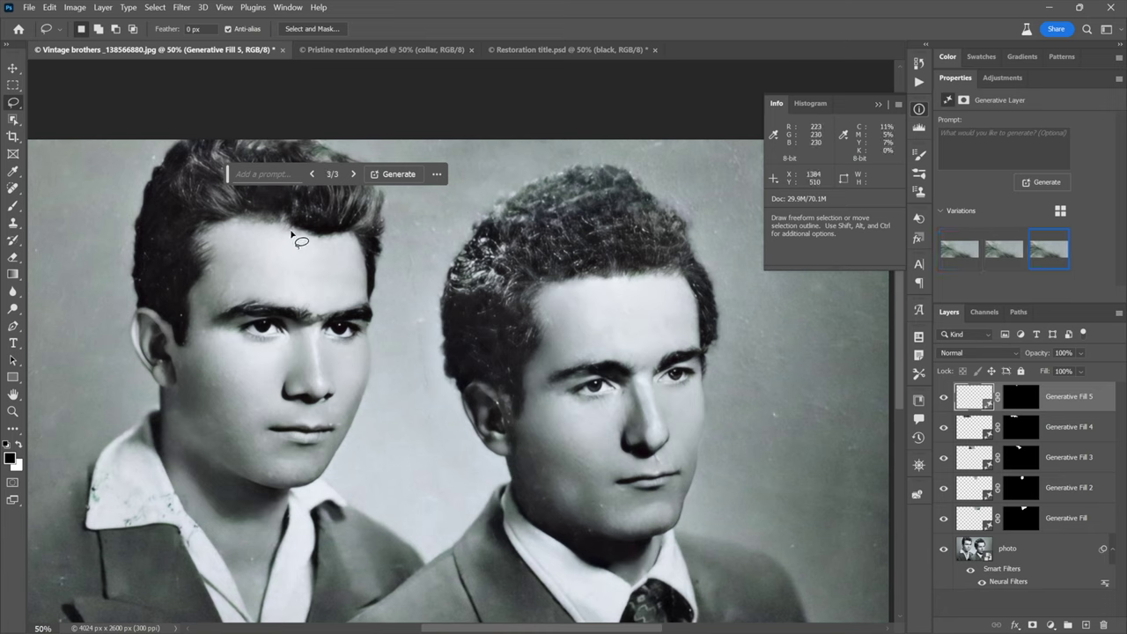
drag(230, 179, 625, 339)
- Try to regenerate the straight-haired man's stained collar using the Object Selection tool and Generative Fill without a prompt
mouse_move(434, 365)
mouse_down()
mouse_move(451, 286)
mouse_move(467, 265)
mouse_move(487, 262)
mouse_up()
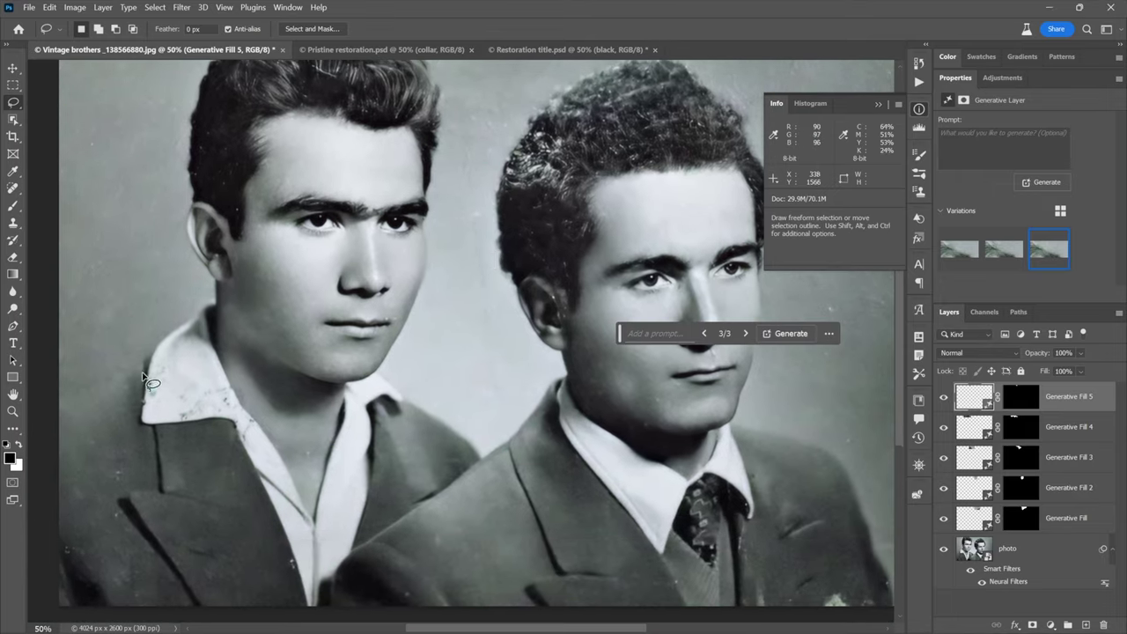
mouse_move(153, 370)
mouse_down()
mouse_move(145, 409)
mouse_move(155, 420)
mouse_up()
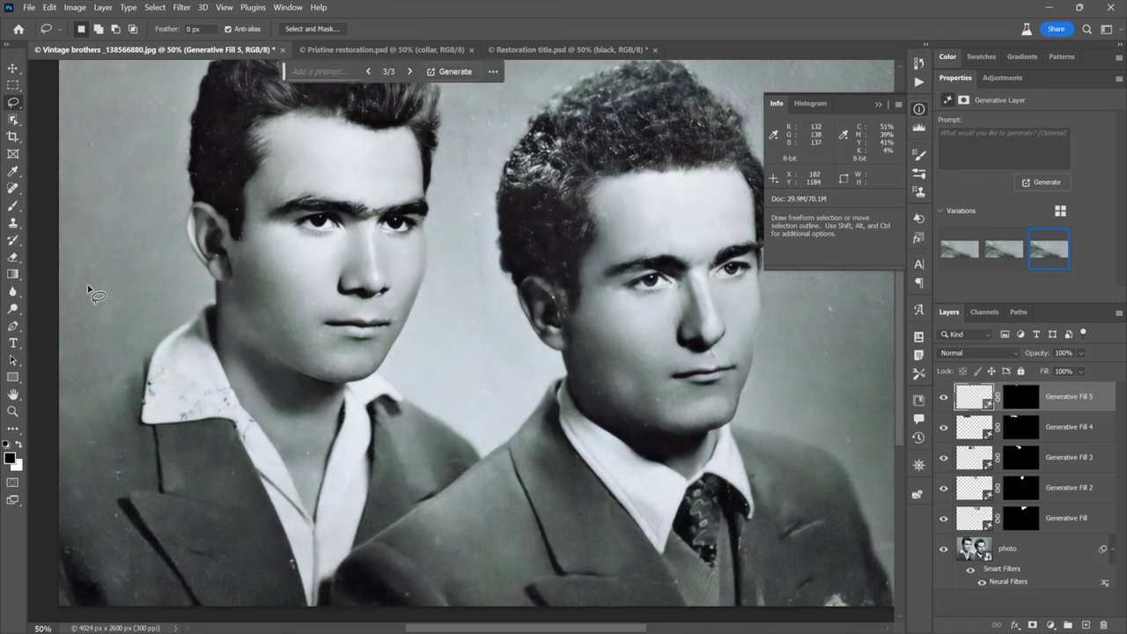
click(14, 121)
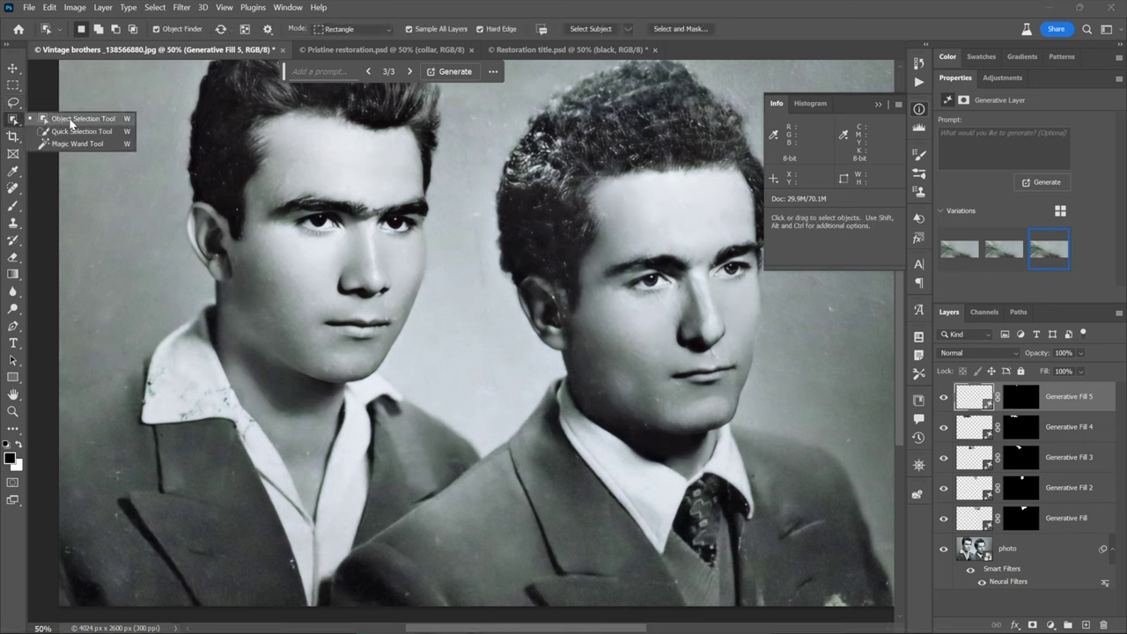
click(71, 124)
drag(139, 297, 265, 449)
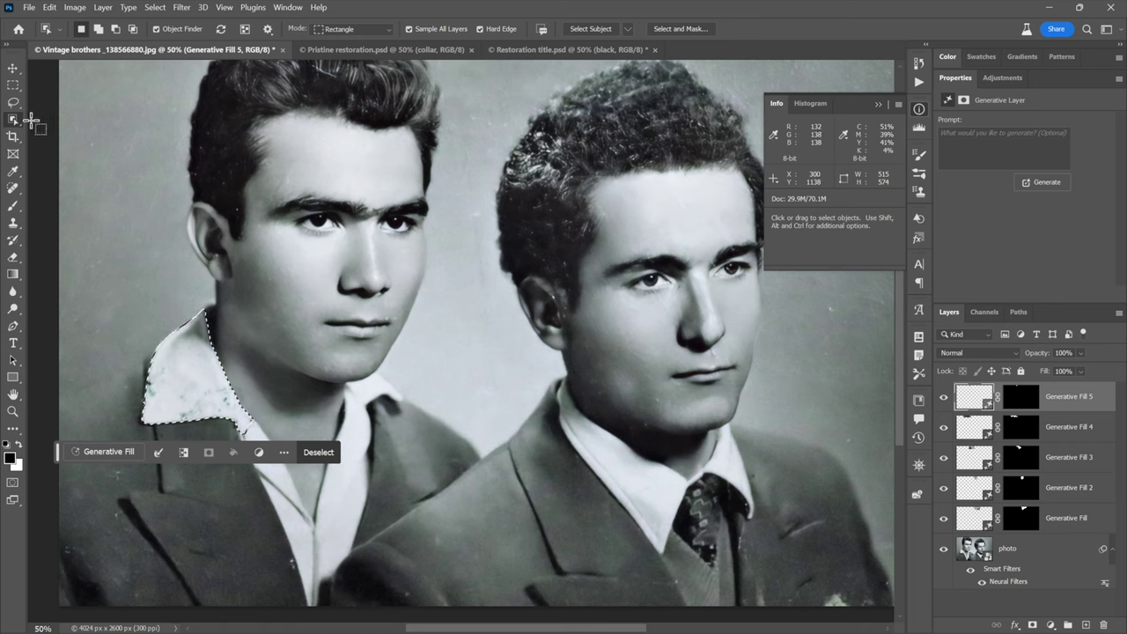
click(16, 88)
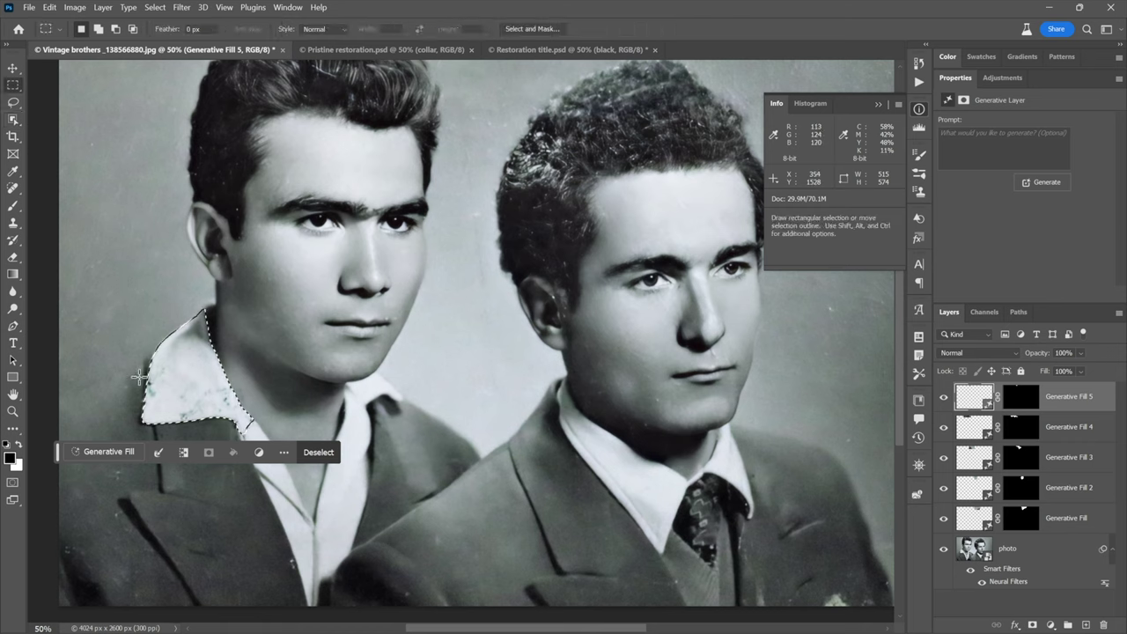
click(115, 452)
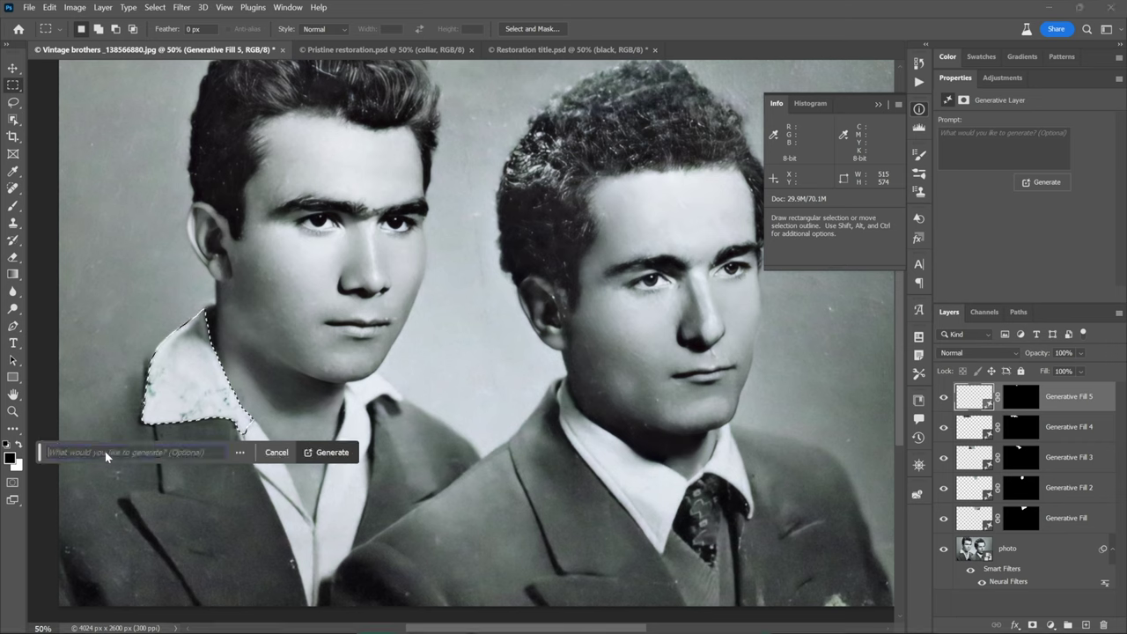
click(333, 452)
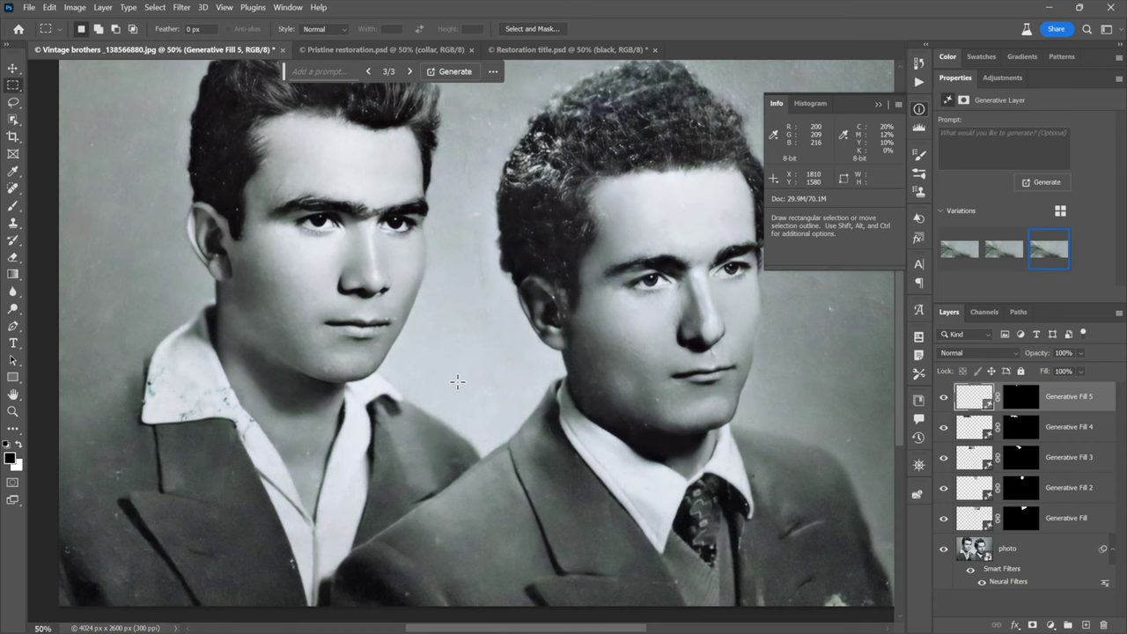
- Switch to the Spot Healing Brush and show only the photo layer with its smart filters turned off
scroll(460, 388, right, 2)
scroll(461, 388, up, 1)
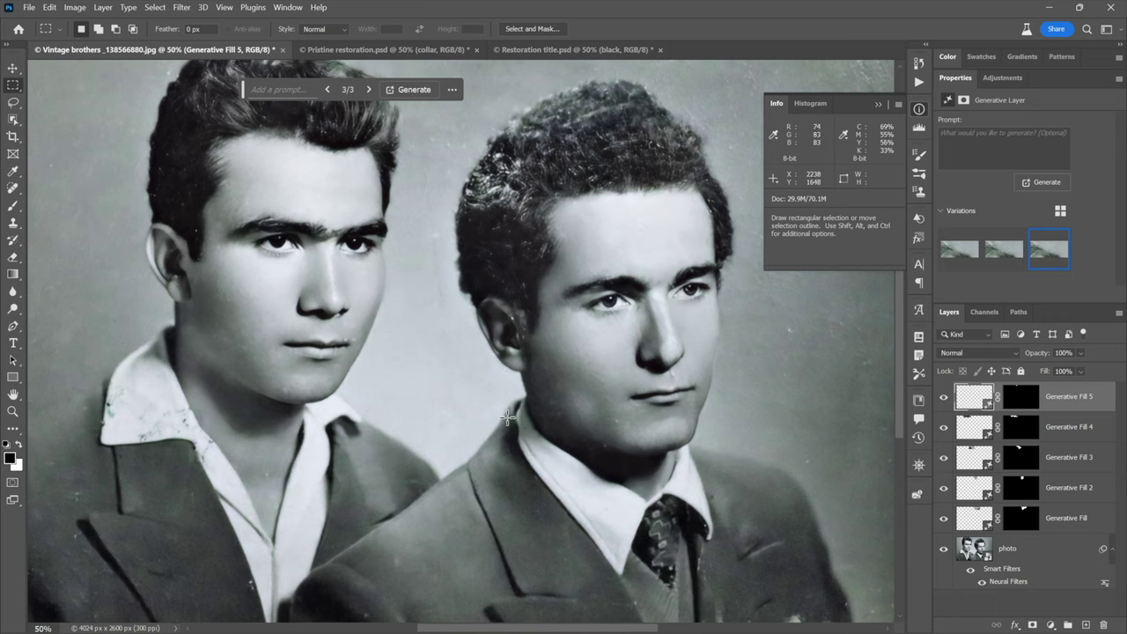
click(15, 189)
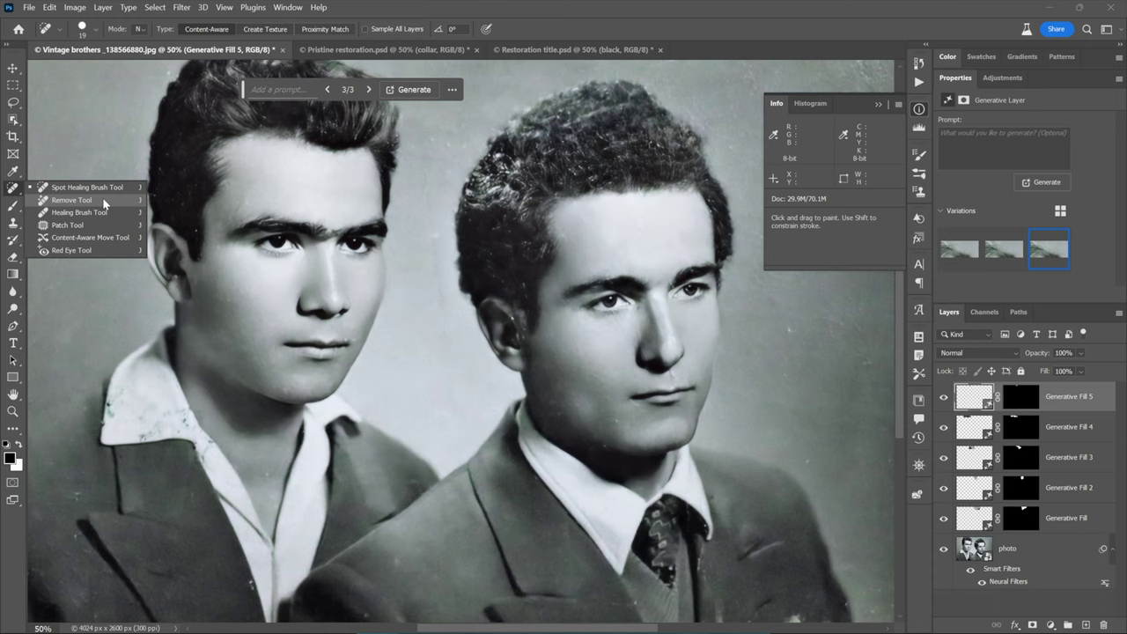
alt+click(944, 553)
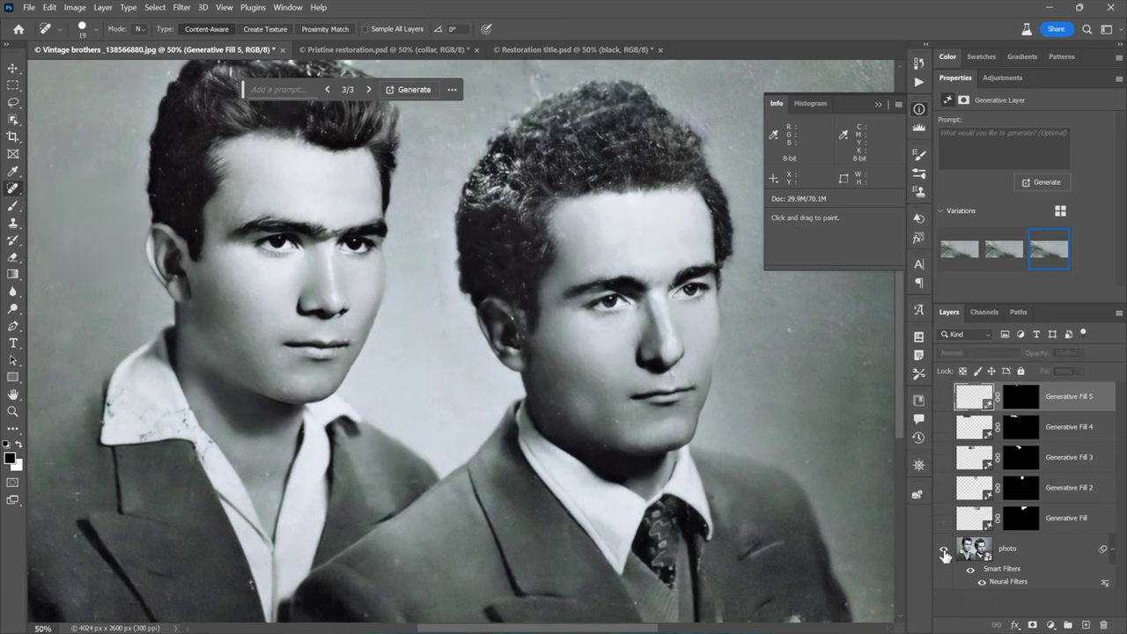
click(970, 570)
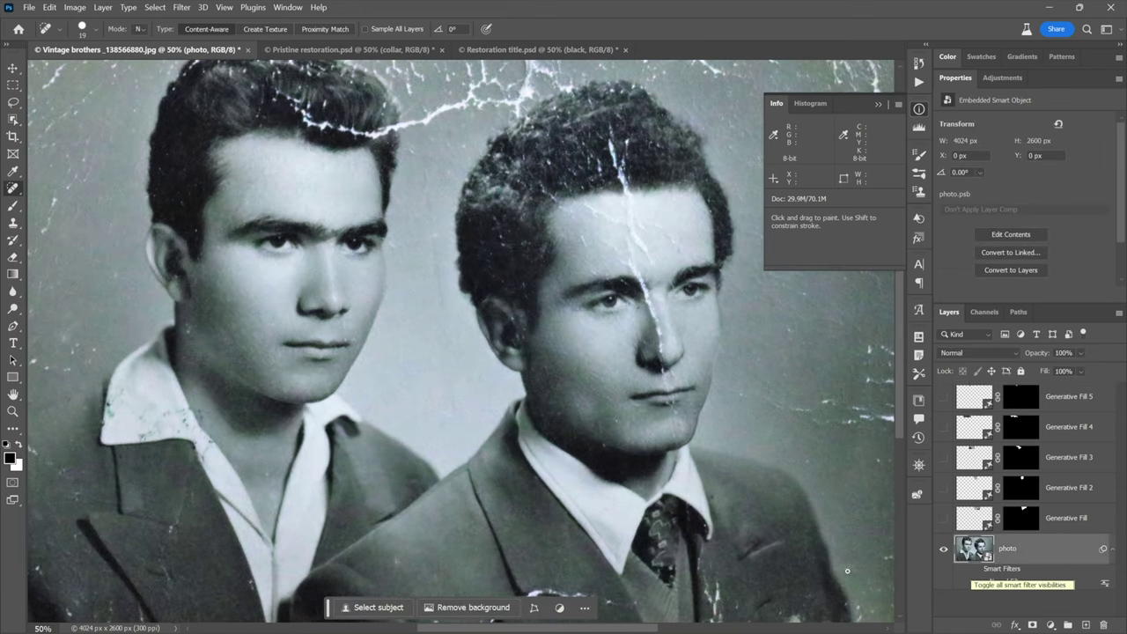
- Examine the healing and stamp tool groups and return to the Spot Healing Brush
click(18, 190)
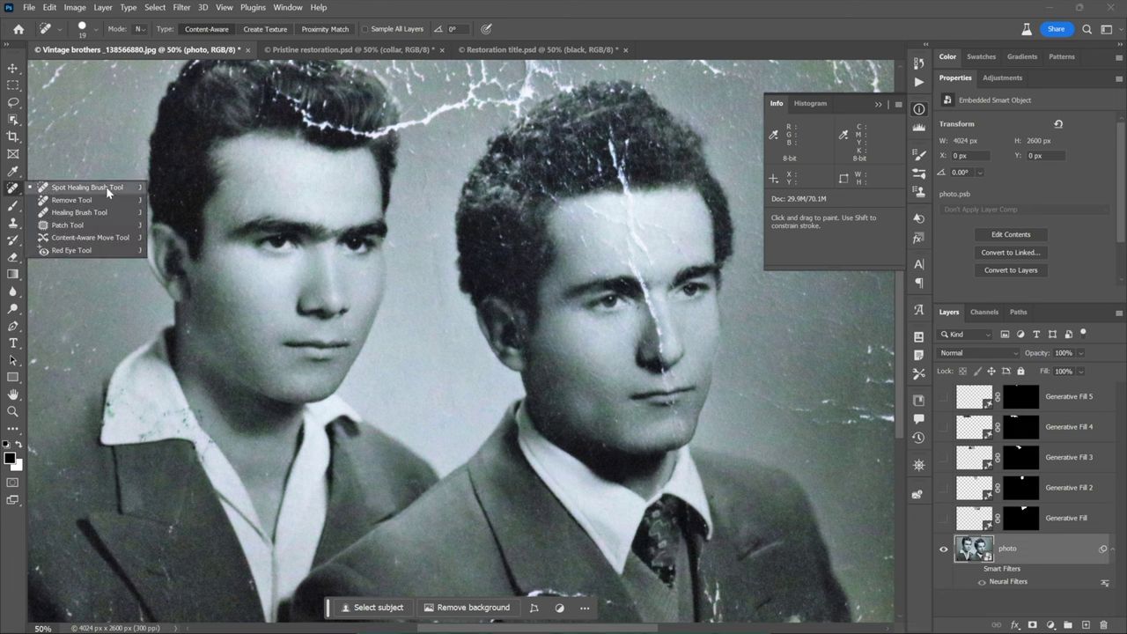
click(13, 227)
right_click(14, 226)
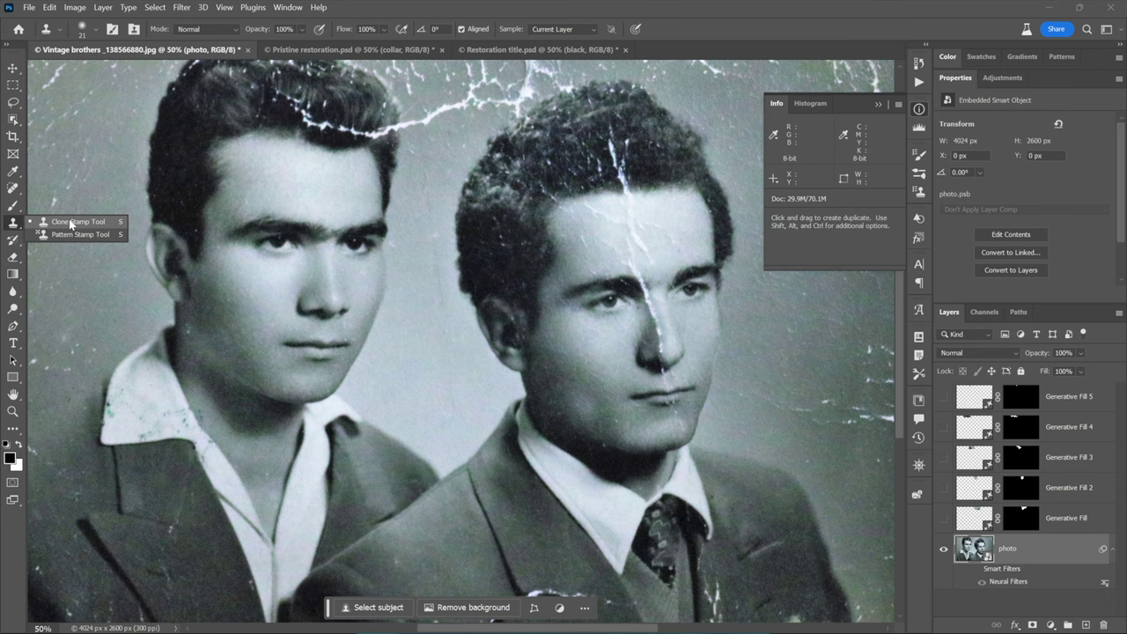
click(14, 189)
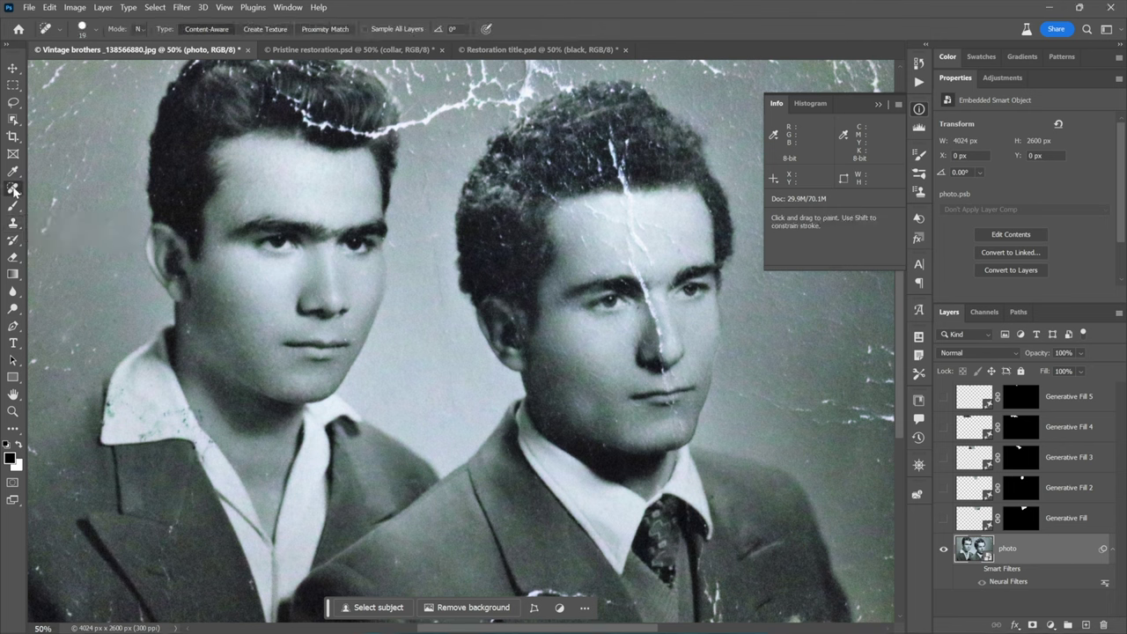
right_click(15, 192)
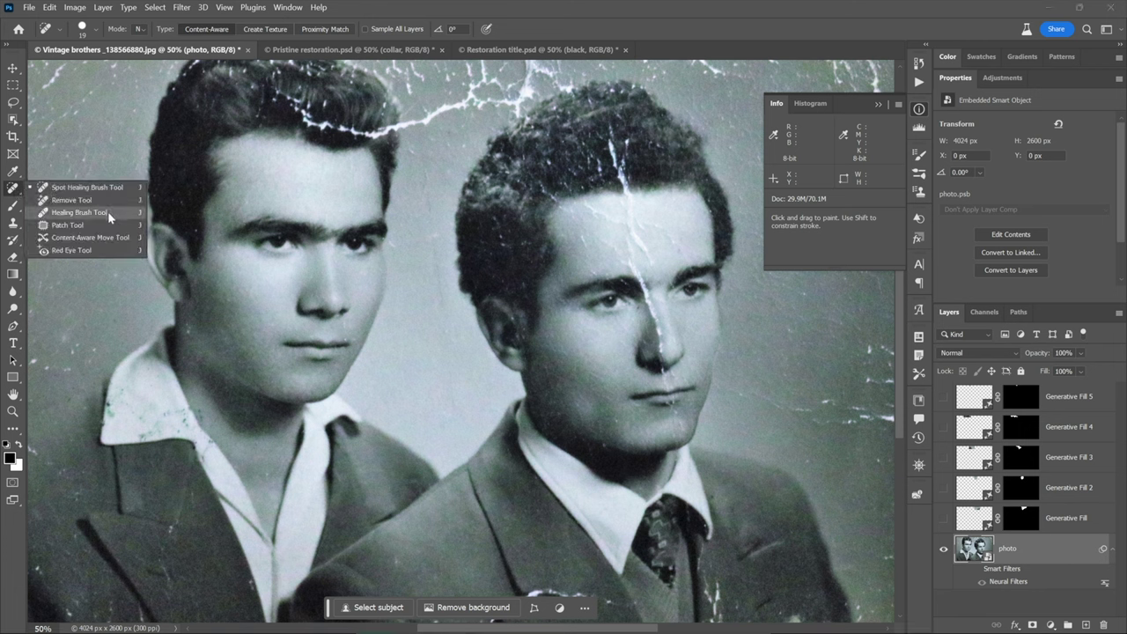
click(95, 188)
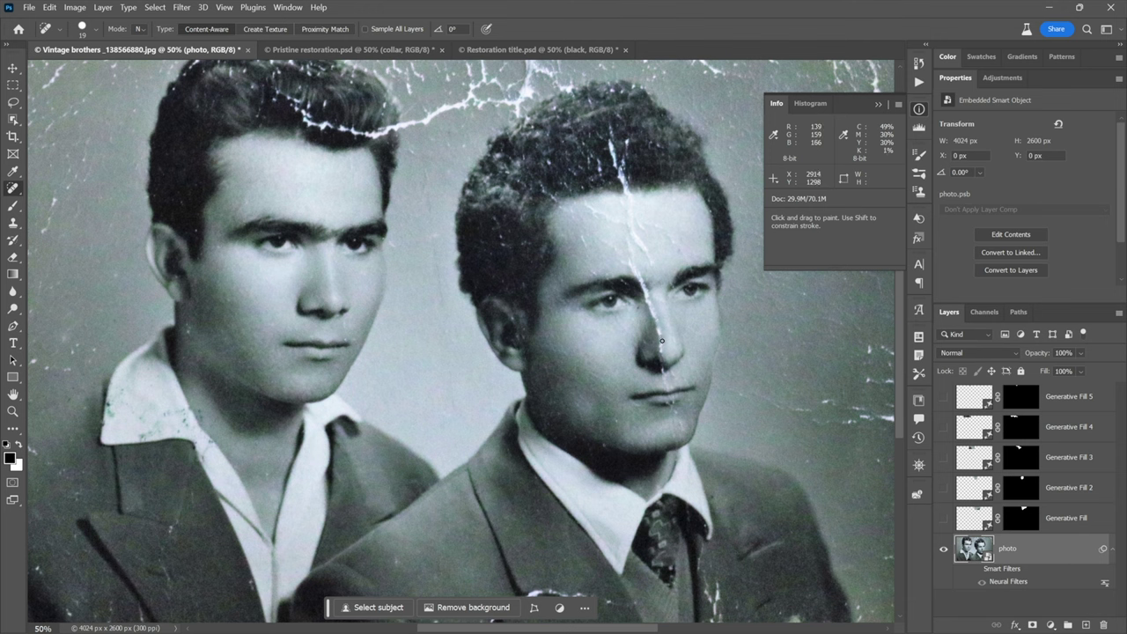
- Add a new layer named remove above the Generative Fill 5 layer
click(974, 399)
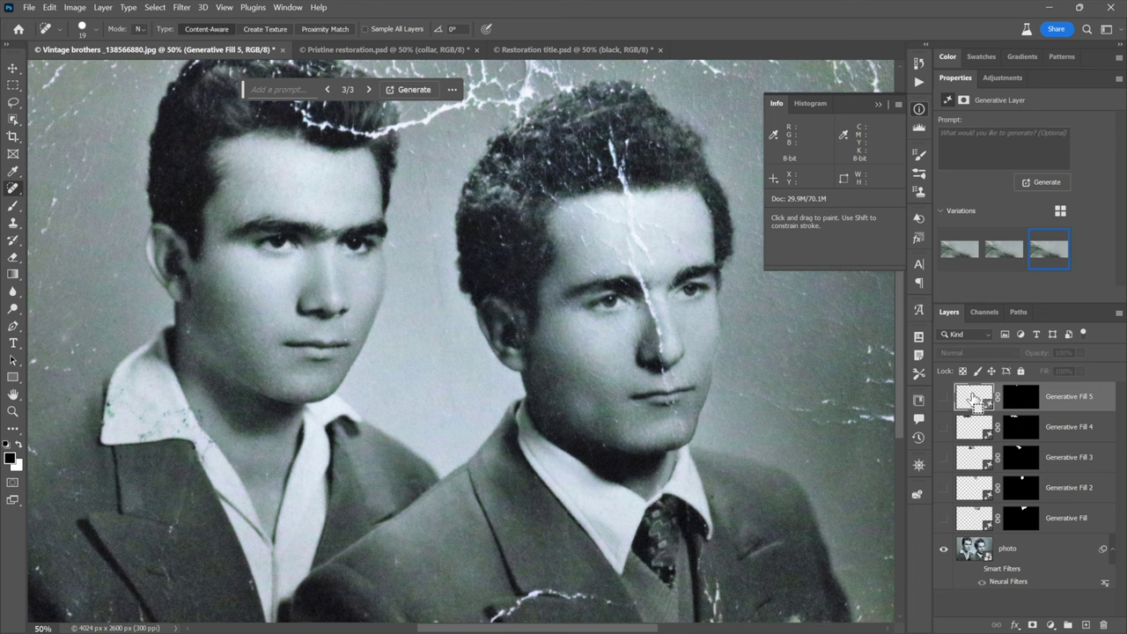
key(ctrl+shift+n)
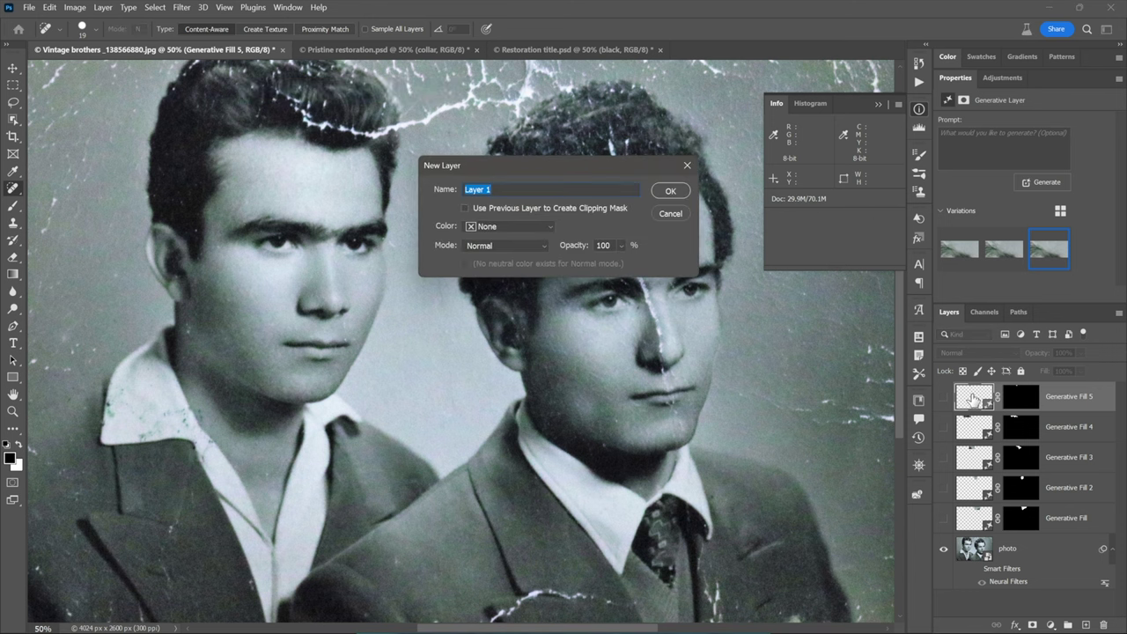
text(remove)
key(Return)
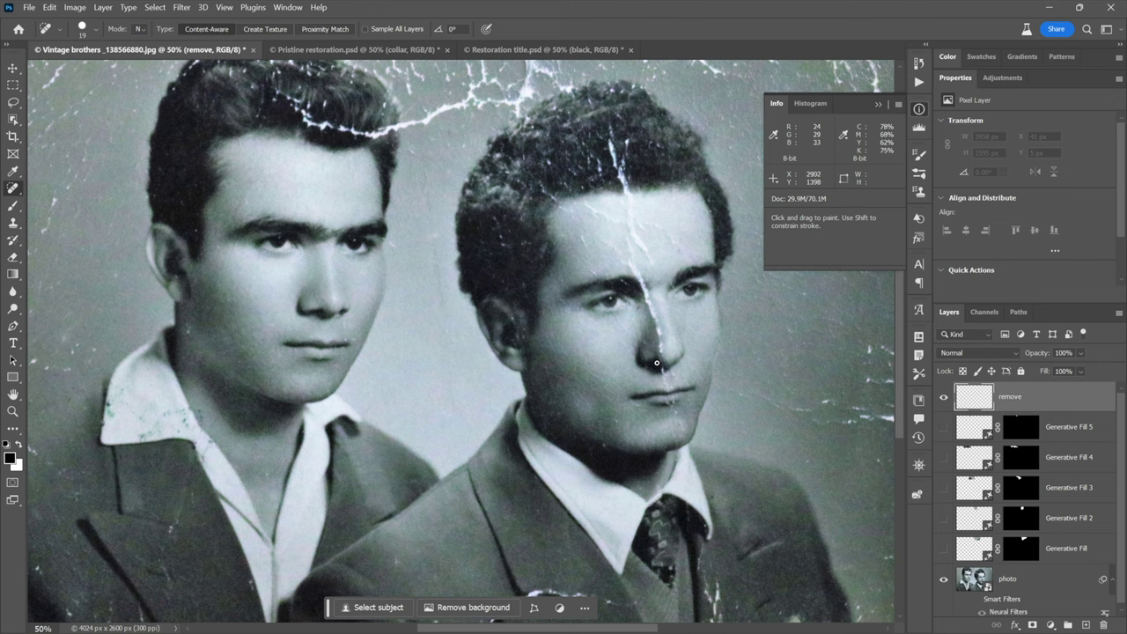
- Enlarge the Spot Healing Brush to size 35 and make it sample all layers
key(bracketright)
key(bracketright)
click(367, 31)
key(bracketright)
- Try to heal the crack across the curly-haired man's nose, forehead and hair with the Spot Healing Brush, checking the nose up close
mouse_move(660, 356)
mouse_down()
mouse_move(631, 259)
mouse_move(641, 280)
mouse_move(617, 258)
mouse_up()
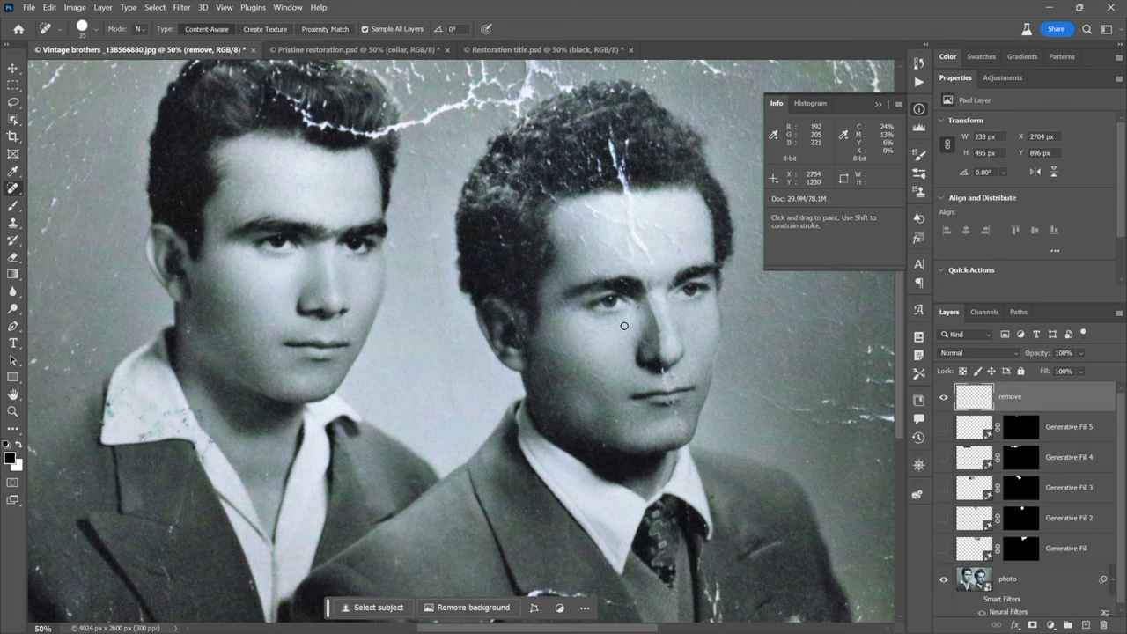
scroll(623, 326, up, 2)
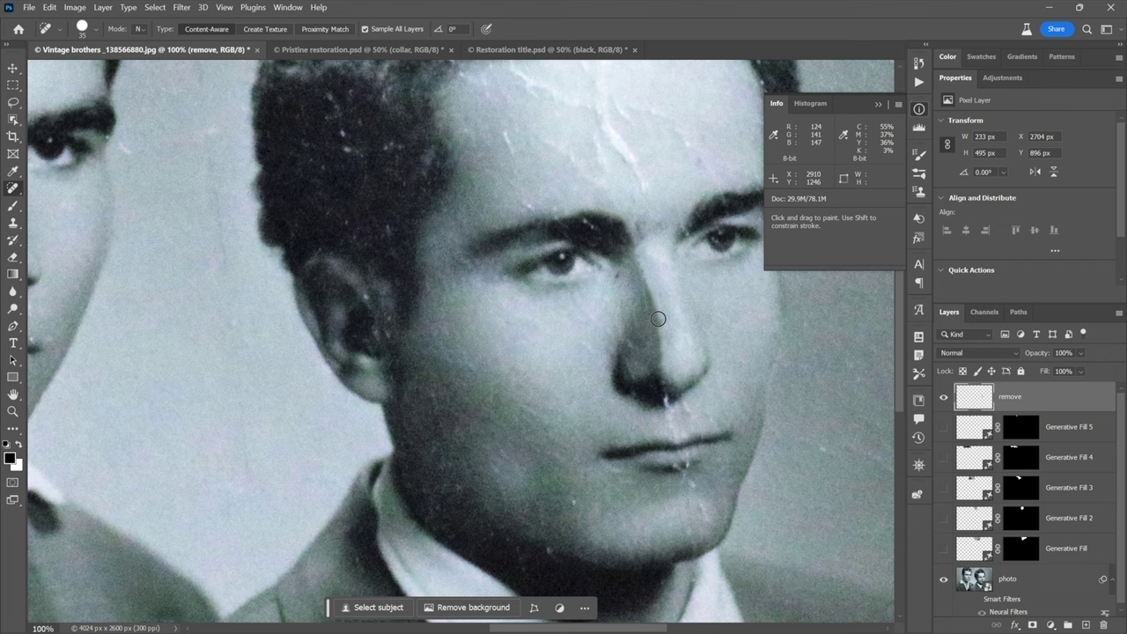
scroll(658, 319, down, 2)
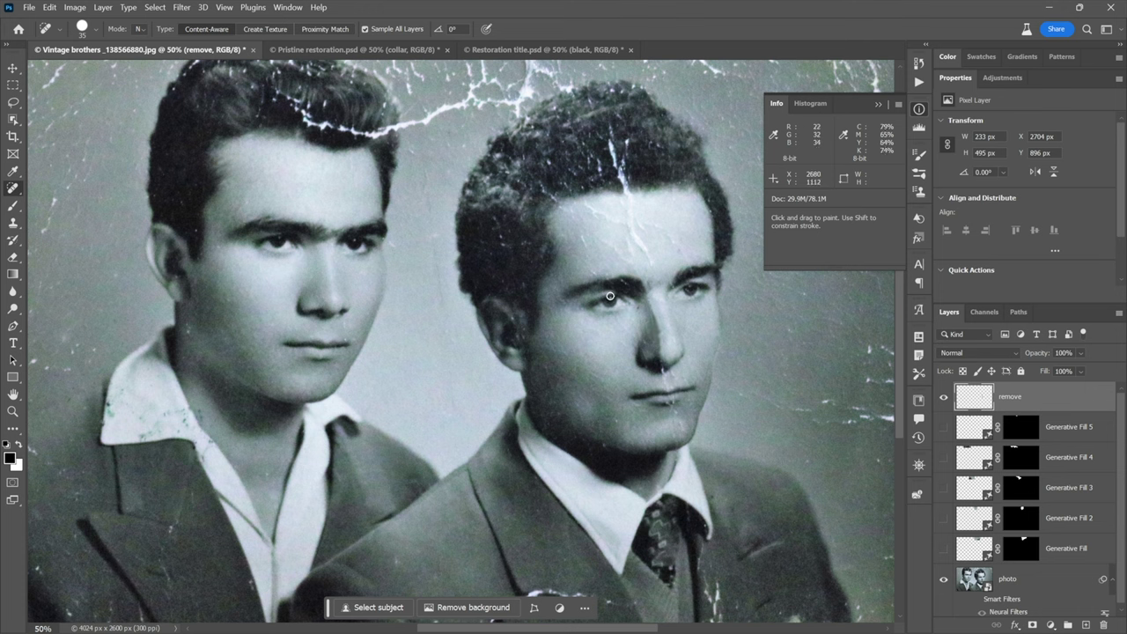
mouse_move(649, 254)
mouse_down()
mouse_move(632, 229)
mouse_move(616, 172)
mouse_move(625, 137)
mouse_move(628, 148)
mouse_move(616, 161)
mouse_move(611, 119)
mouse_move(613, 146)
mouse_up()
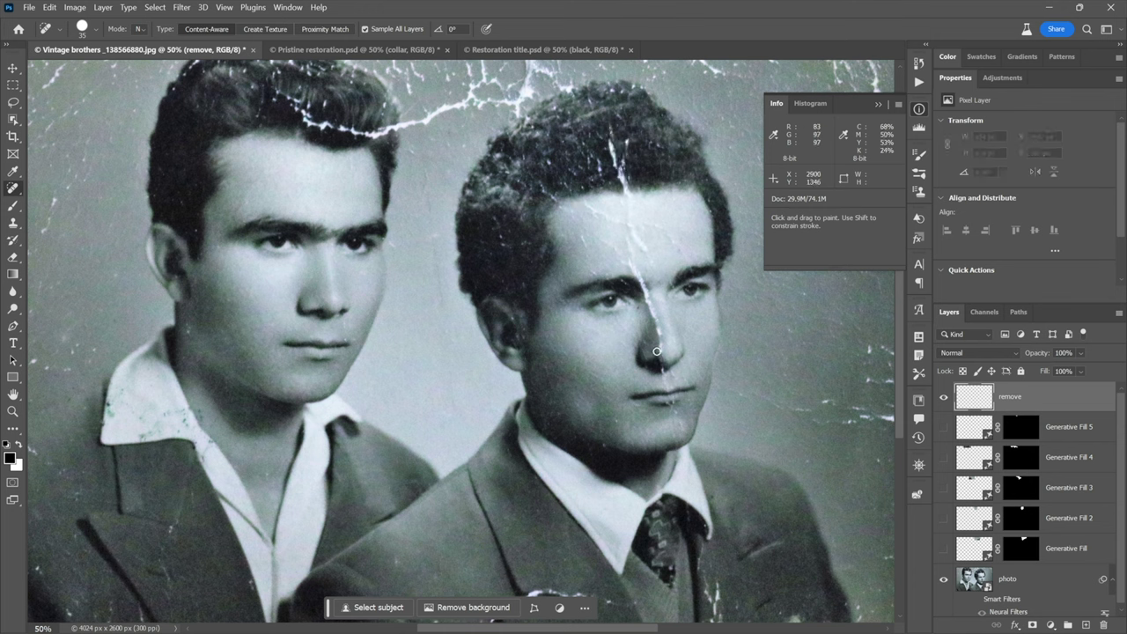
- Try to heal the crack from the curly-haired man's nose up to his forehead with the Spot Healing Brush
mouse_move(661, 358)
mouse_down()
mouse_move(653, 310)
mouse_move(625, 258)
mouse_up()
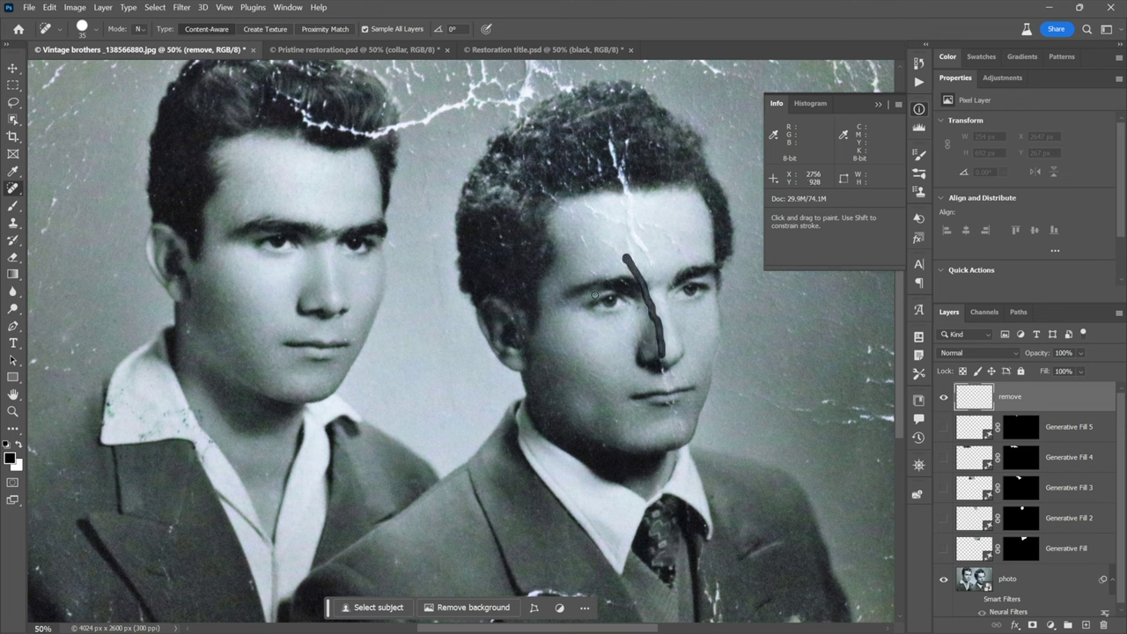
right_click(14, 188)
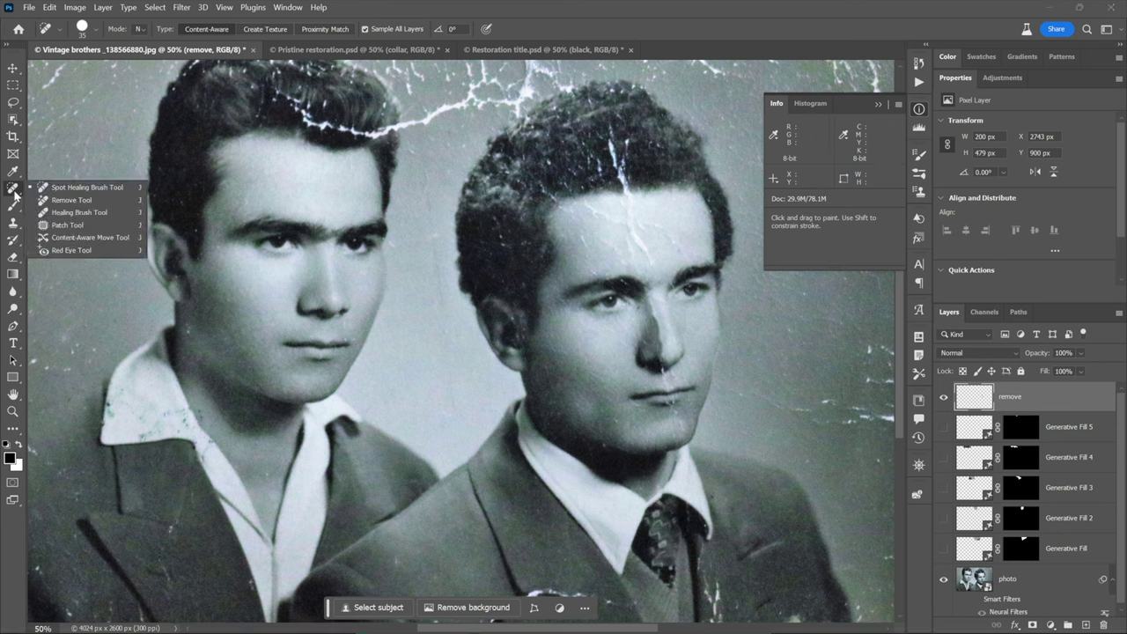
click(113, 212)
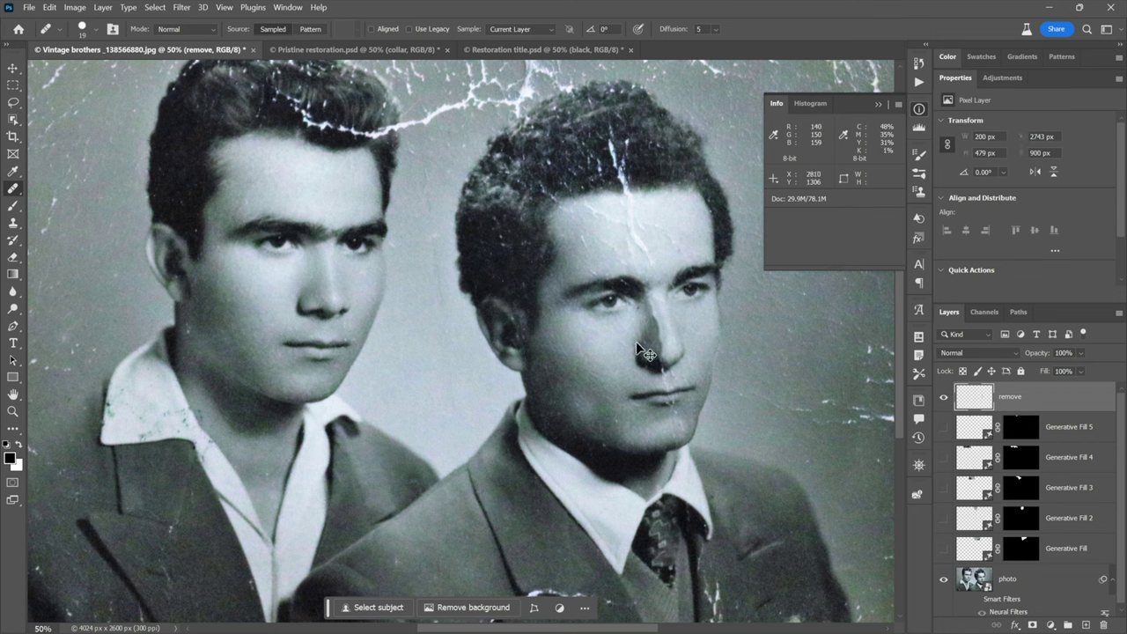
key(ctrl+z)
- Show the photo layer's smart filters and all five Generative Fill layers again, and make the remove layer active
click(960, 583)
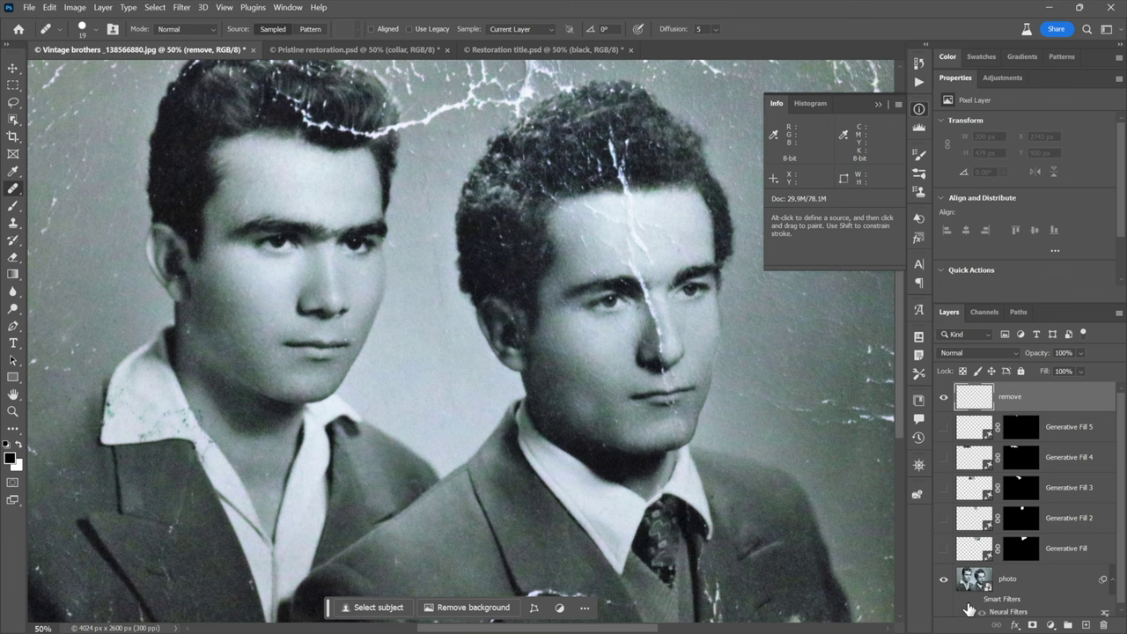
click(966, 599)
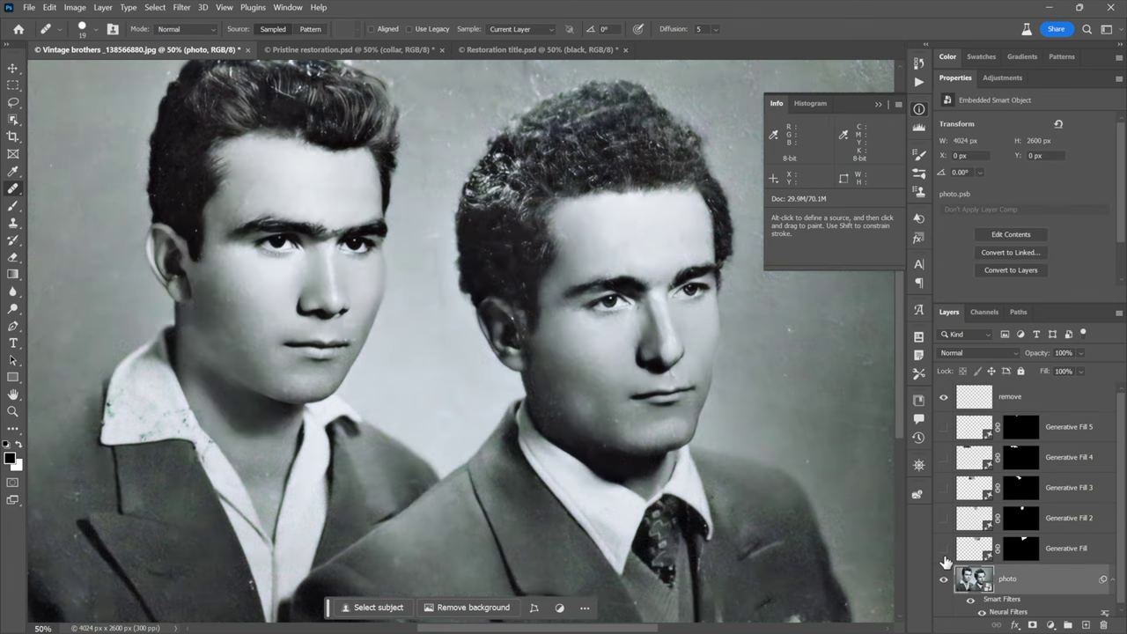
drag(944, 550, 944, 435)
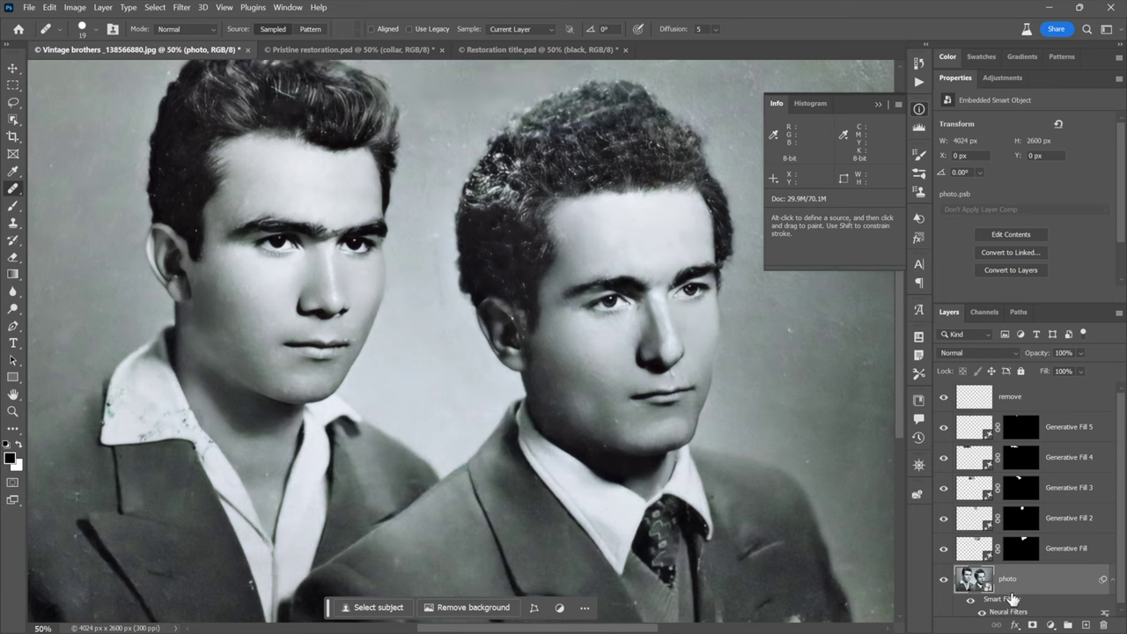
scroll(1013, 600, down, 1)
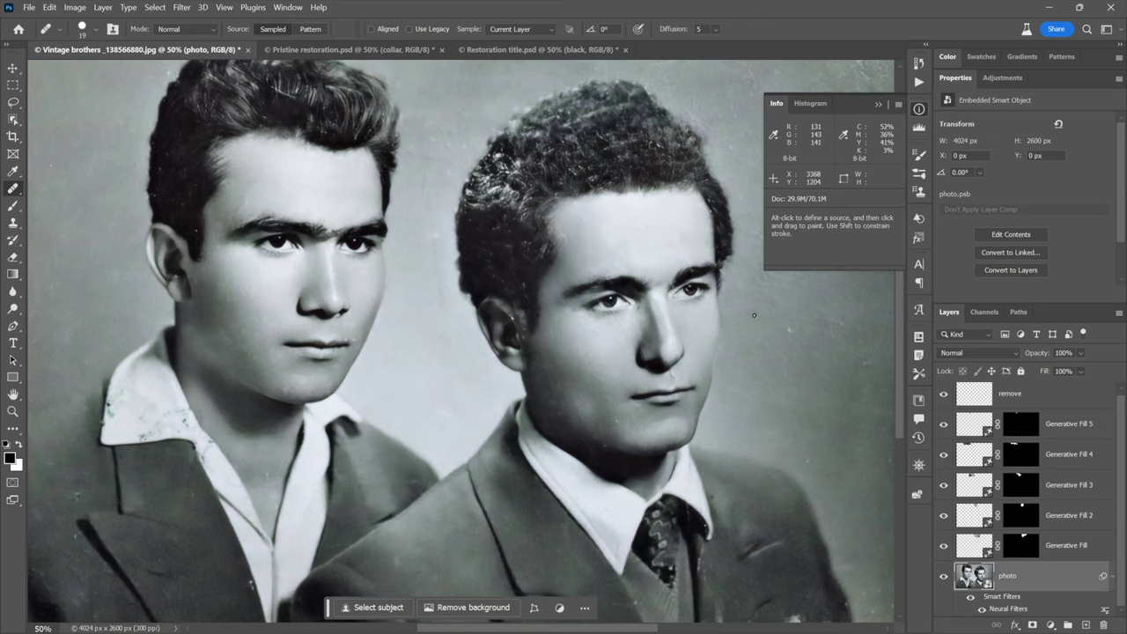
click(1044, 397)
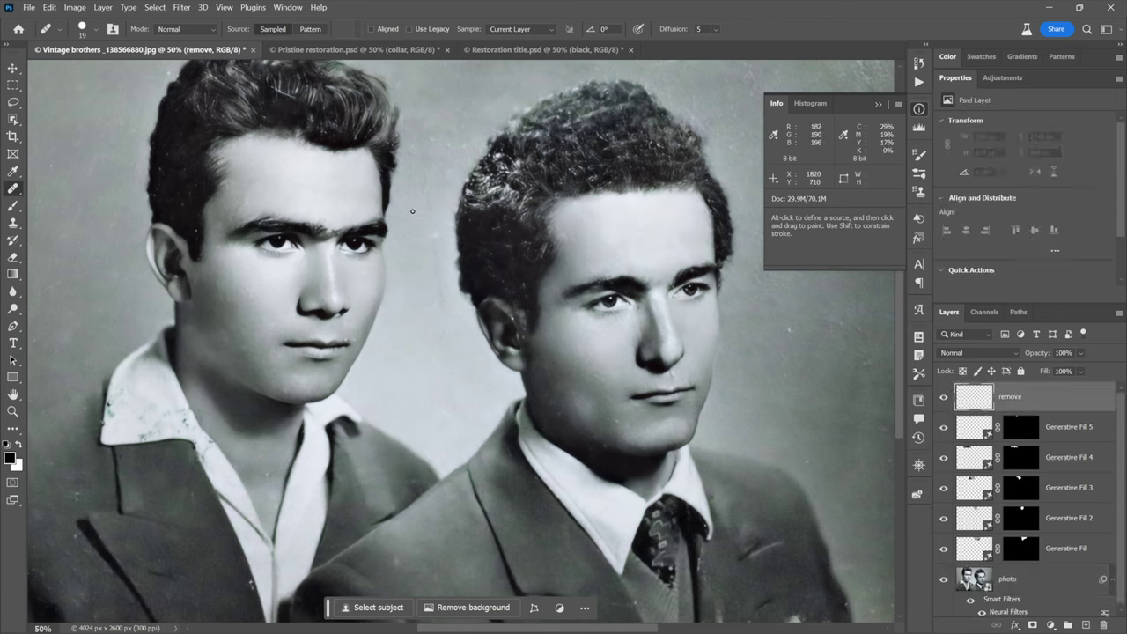
- Collapse the Info panel and set up the Remove Tool at size 45, sampling all layers, with removal after each stroke off
click(878, 104)
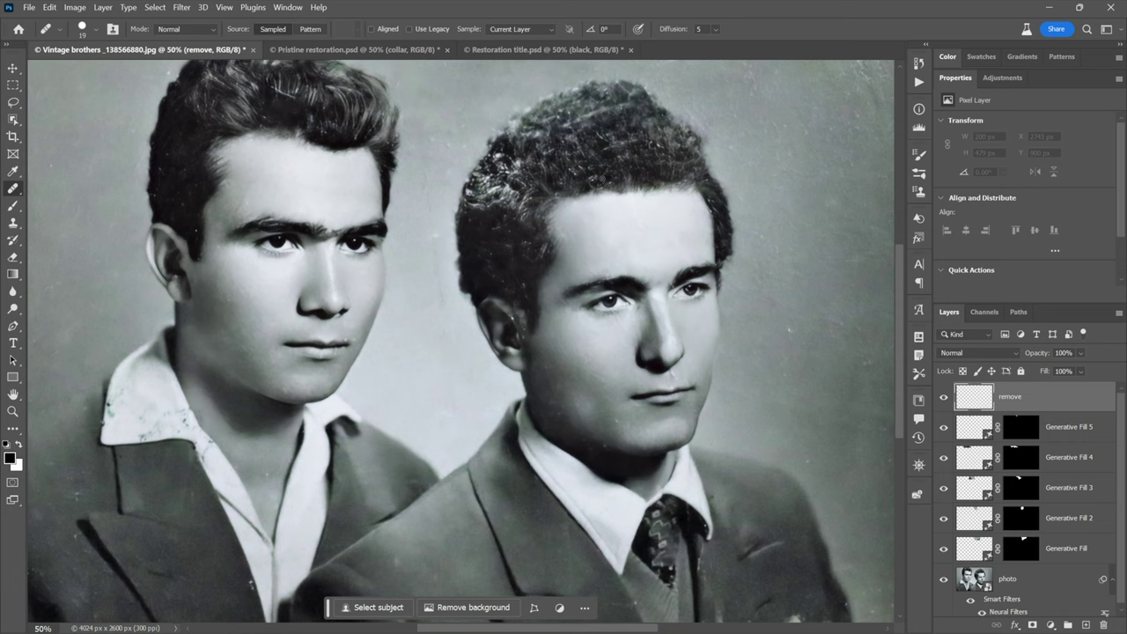
right_click(13, 190)
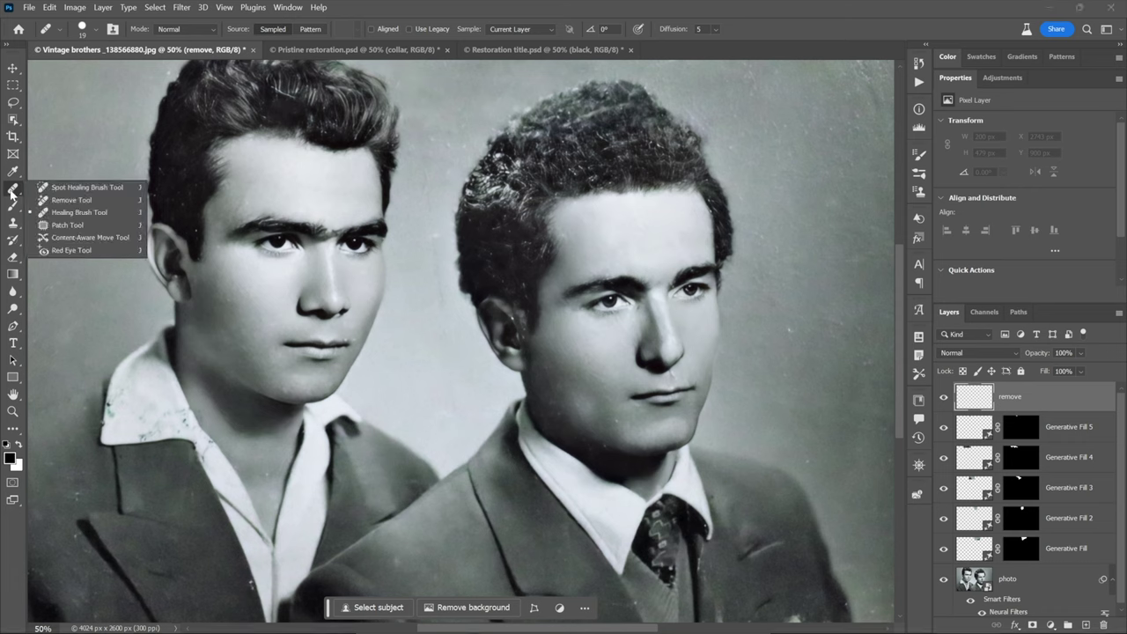
click(109, 201)
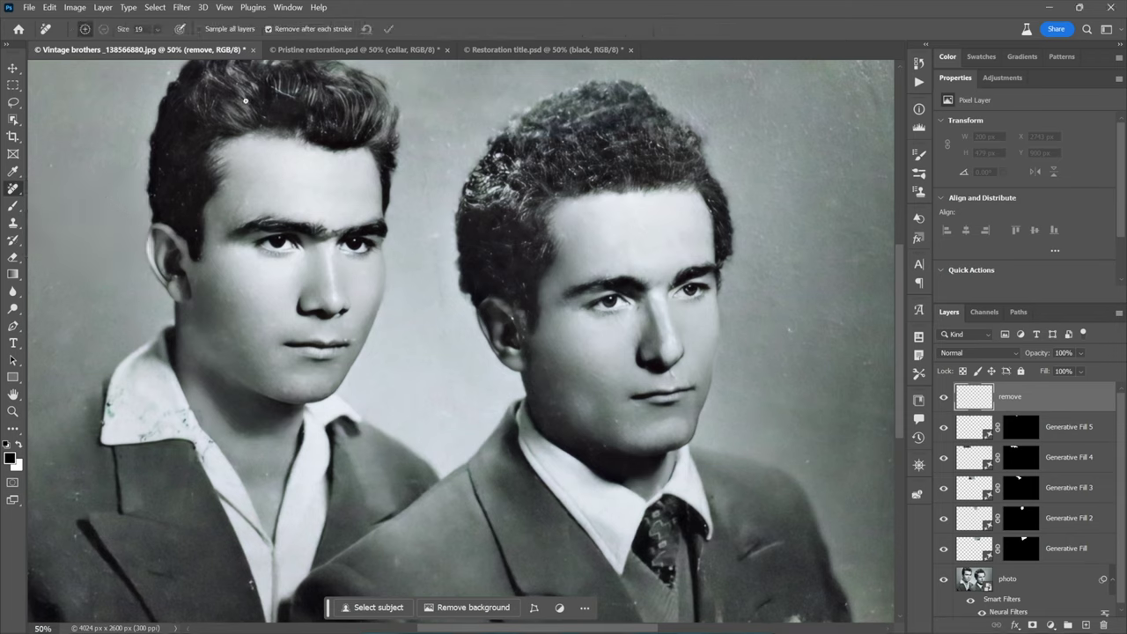
key(bracketright)
key(bracketright)
key(bracketright)
click(207, 31)
click(268, 30)
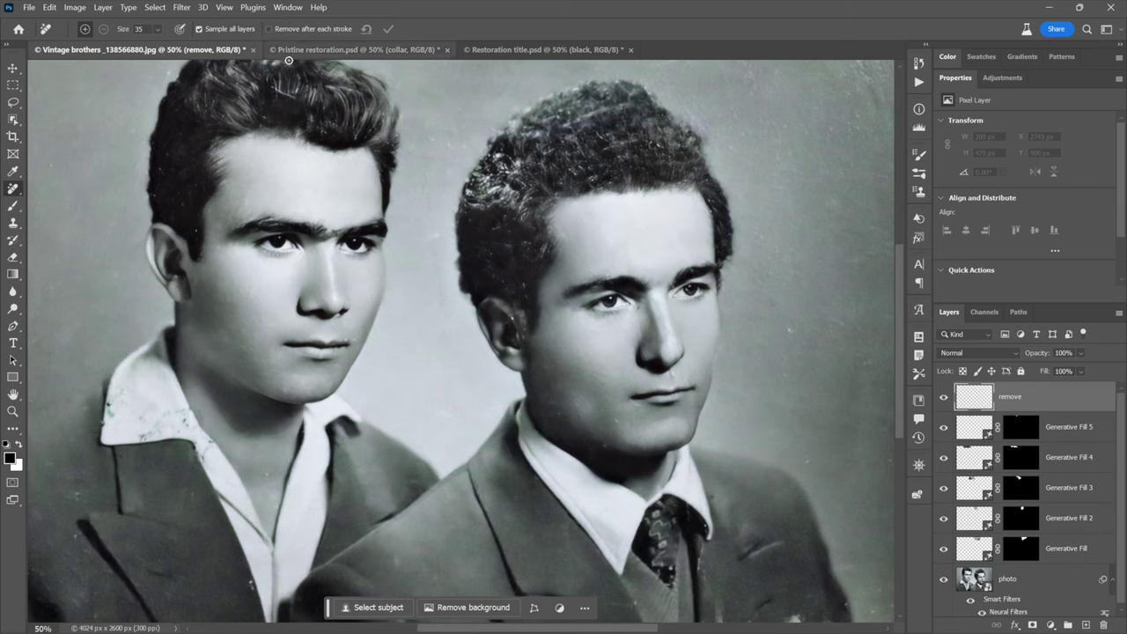
key(bracketright)
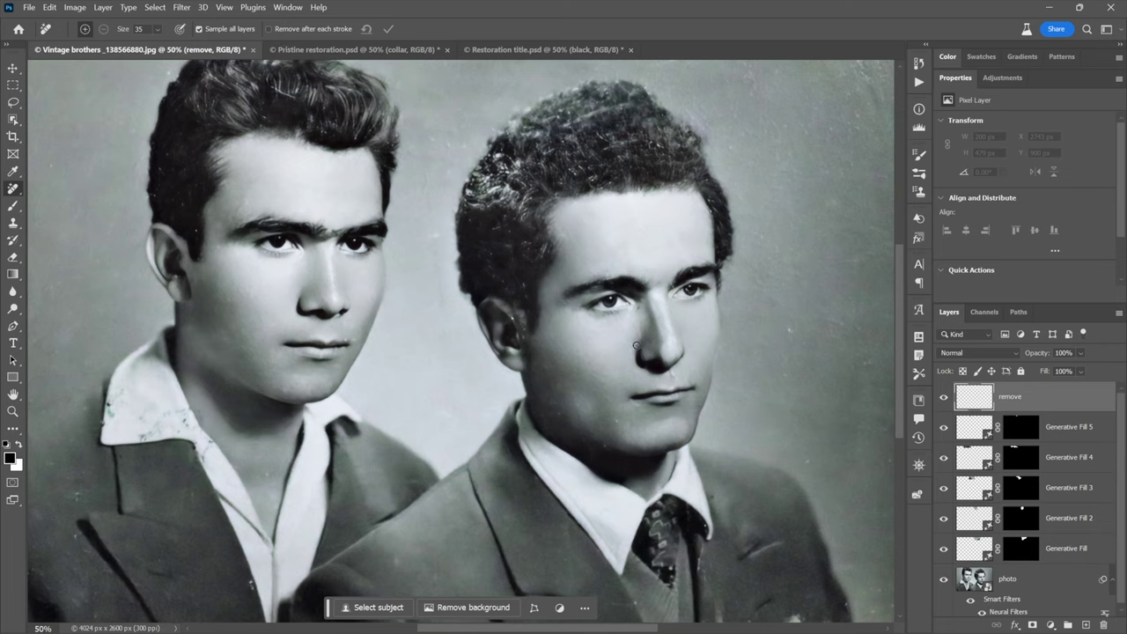
key(bracketright)
- Mark the specks on the right background, the curly-haired man's chin, jaw and ear, and the other man's lower shirt edge for removal
click(790, 330)
click(807, 462)
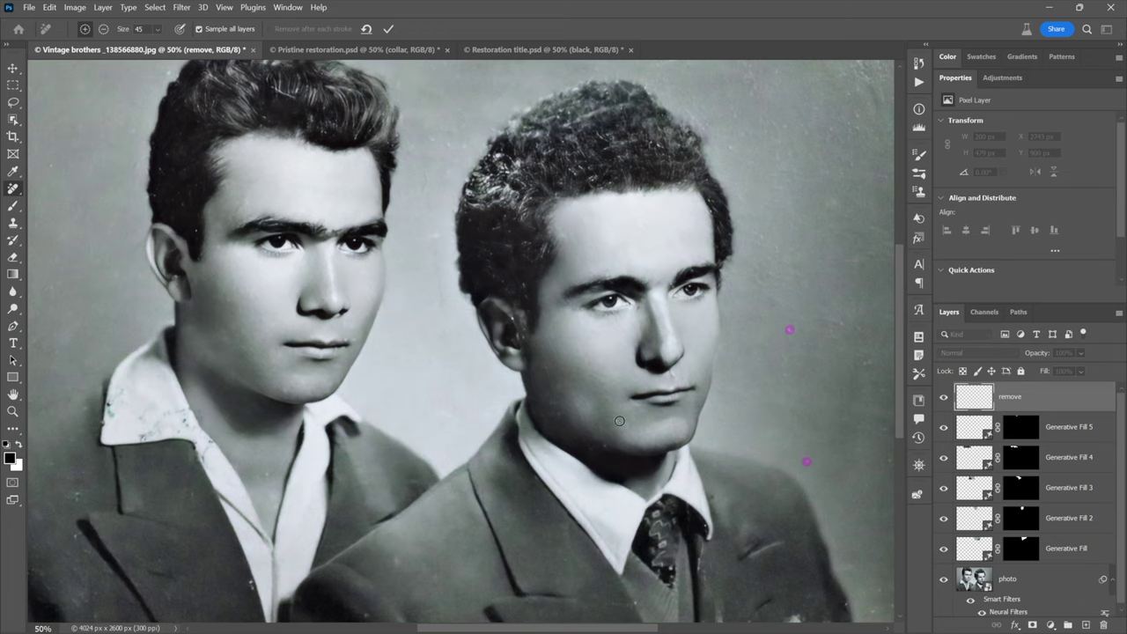
click(605, 446)
click(512, 318)
click(249, 585)
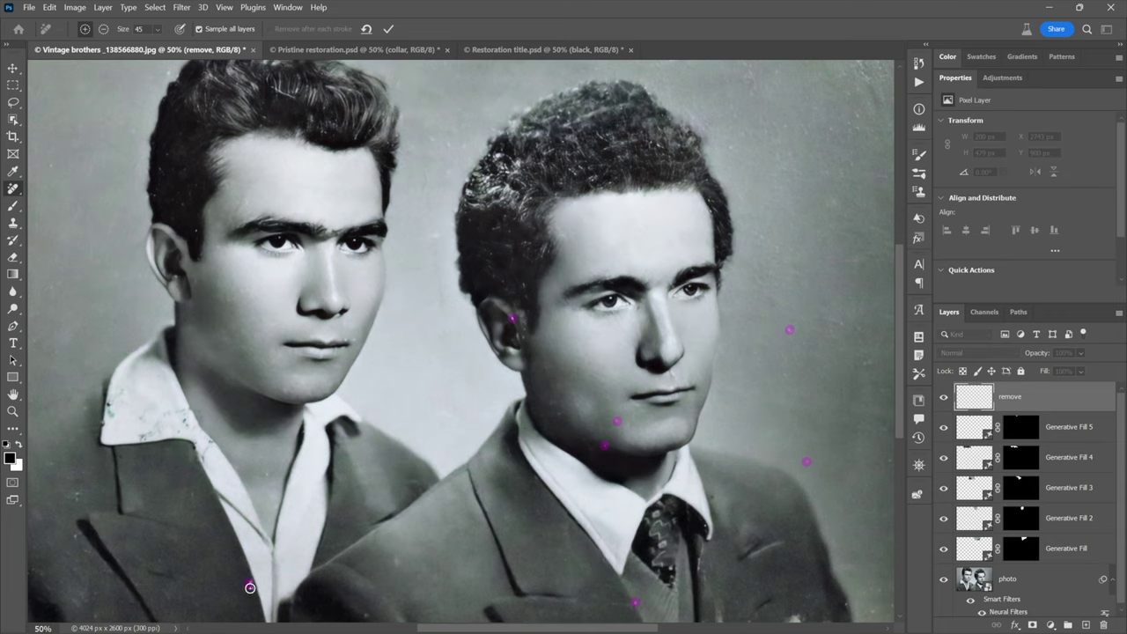
- Mark the specks on the straight-haired man's jacket, the background beside him, and his sideburn and hair for removal
click(77, 538)
click(77, 495)
click(50, 463)
click(195, 229)
click(182, 204)
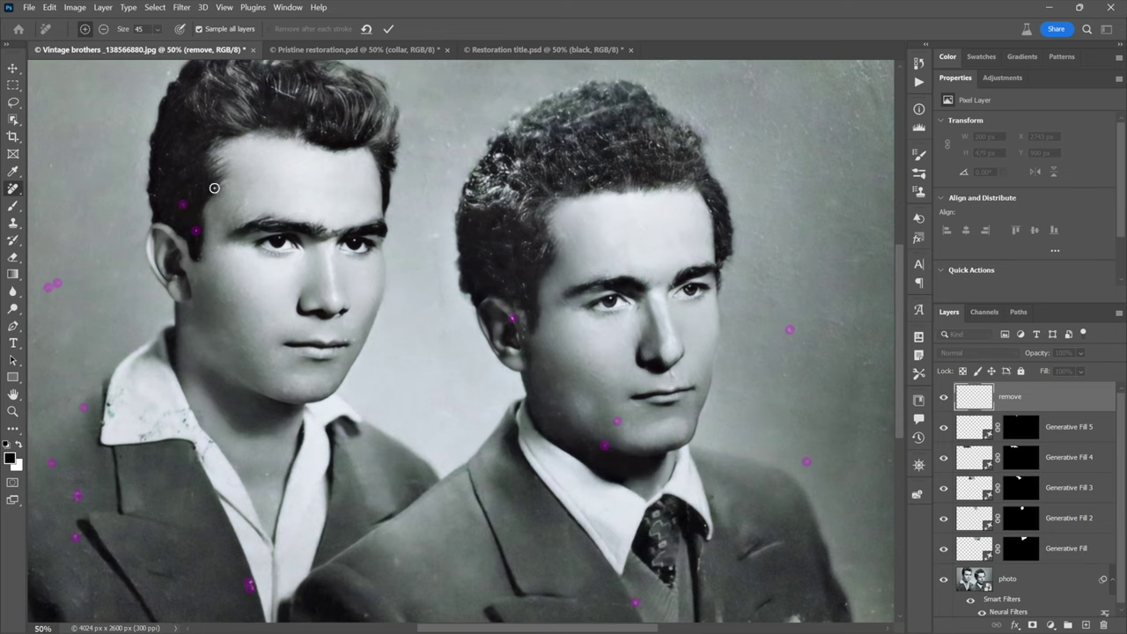
click(263, 123)
click(156, 195)
- Mark the specks along the lower edge of the jackets and remove all marked spots
scroll(697, 517, down, 2)
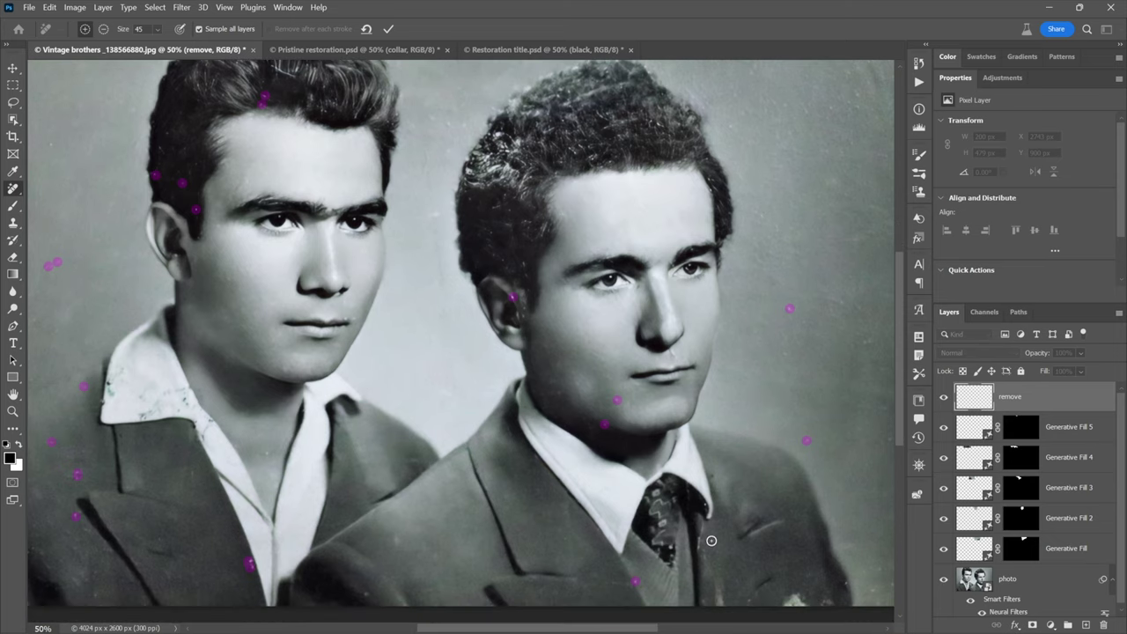
click(750, 601)
click(826, 603)
click(844, 585)
click(366, 594)
scroll(397, 537, up, 1)
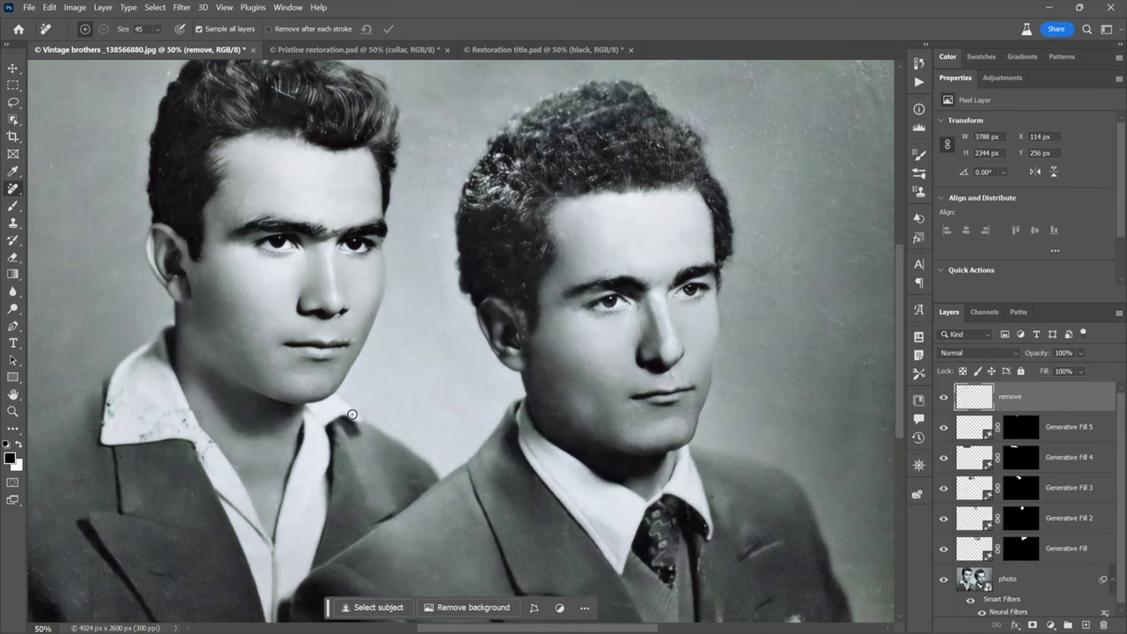
- Turn on removal after each stroke and clear the marks above the curly-haired man's lip and in his eyebrow at brush size 30
ctrl+click(326, 322)
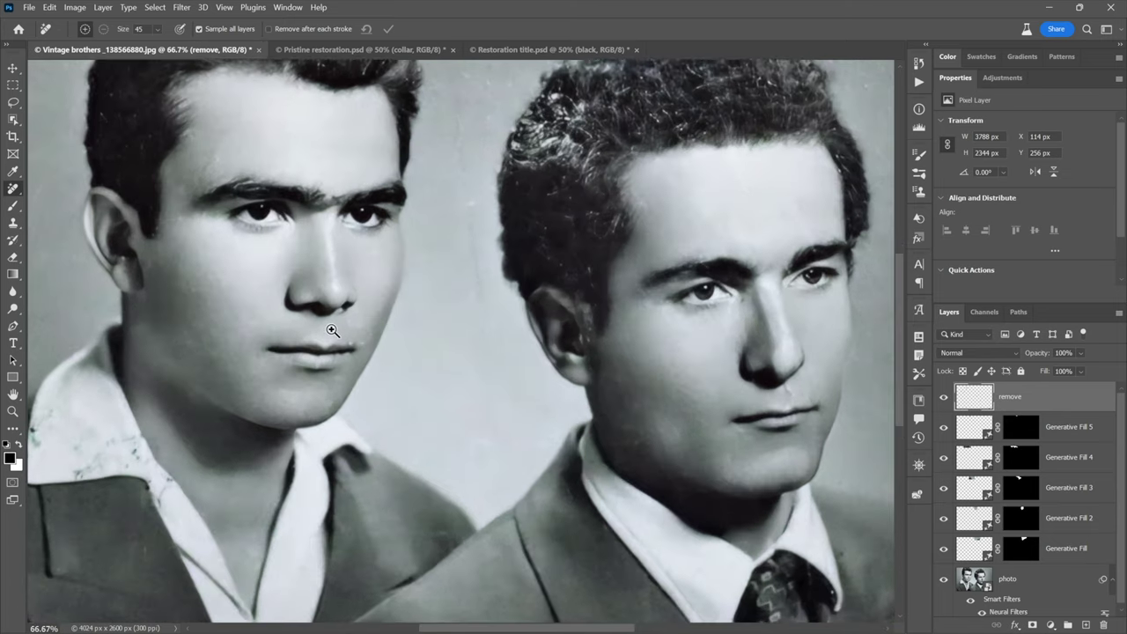
drag(335, 326, 165, 349)
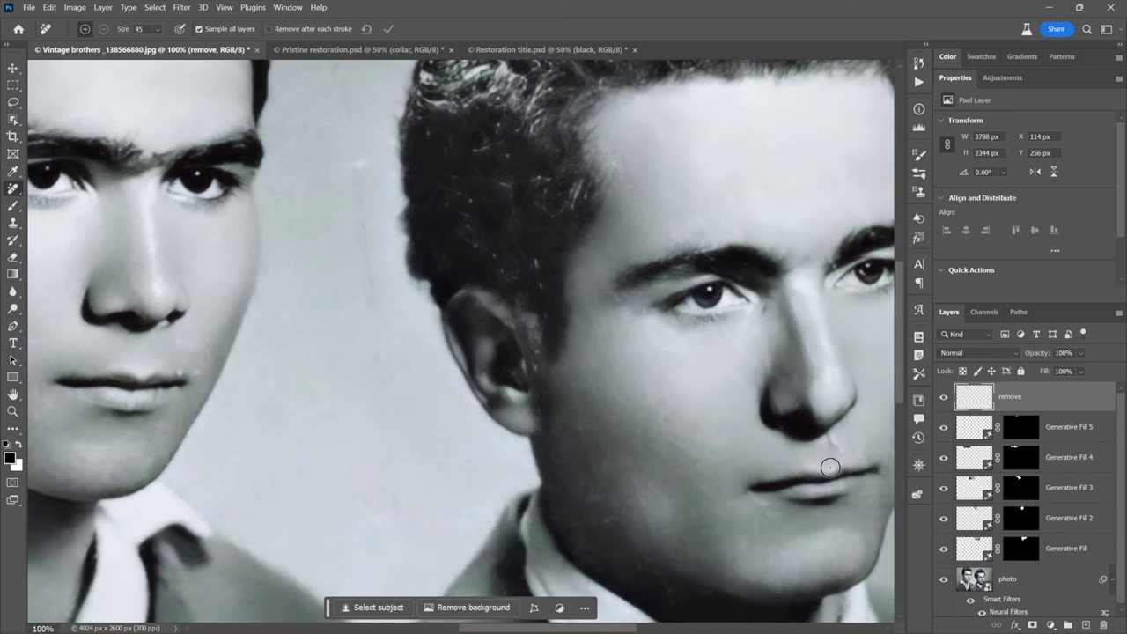
key(bracketleft)
key([)
drag(830, 463, 832, 470)
drag(837, 449, 830, 435)
drag(609, 379, 552, 352)
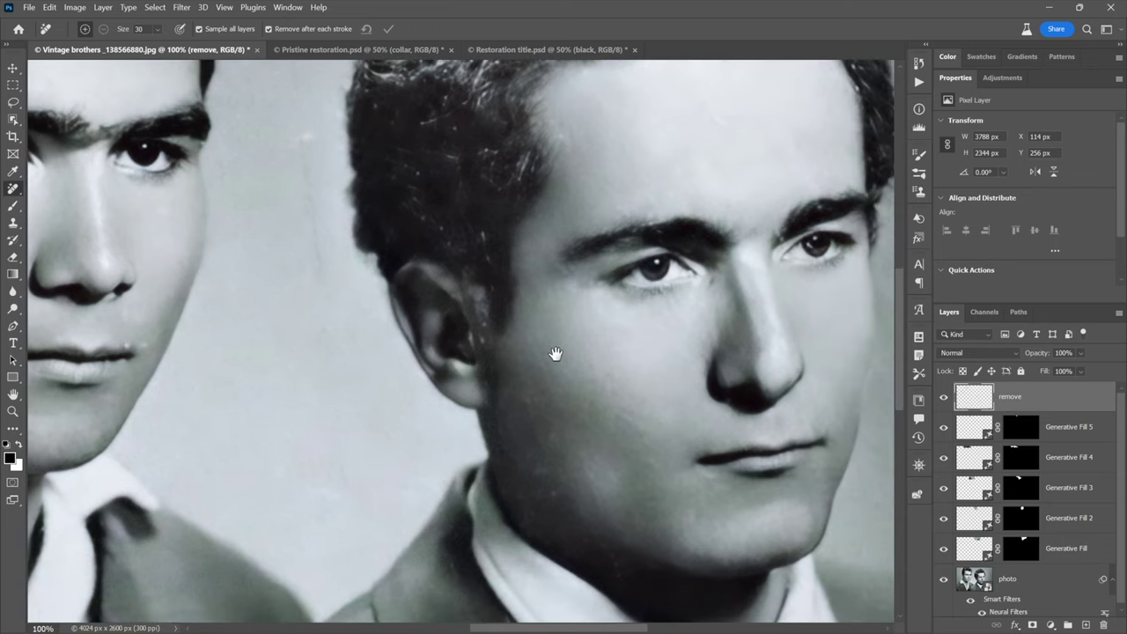
click(817, 209)
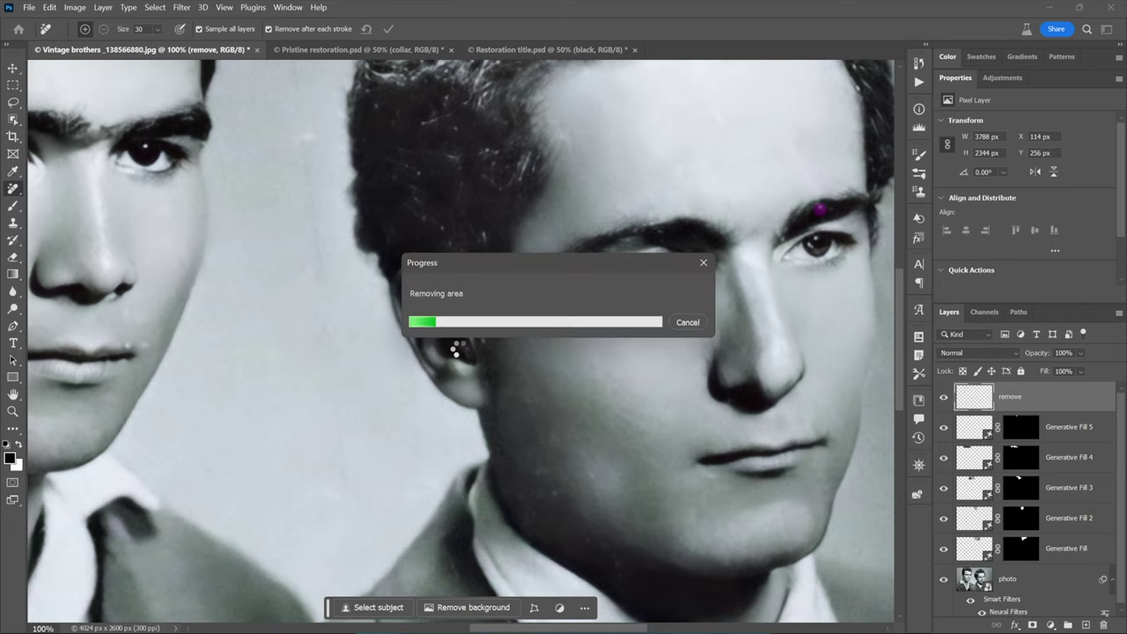
- Remove the specks at the straight-haired man's mouth corner and below his nose with the Remove Tool at size 25
drag(237, 385, 541, 461)
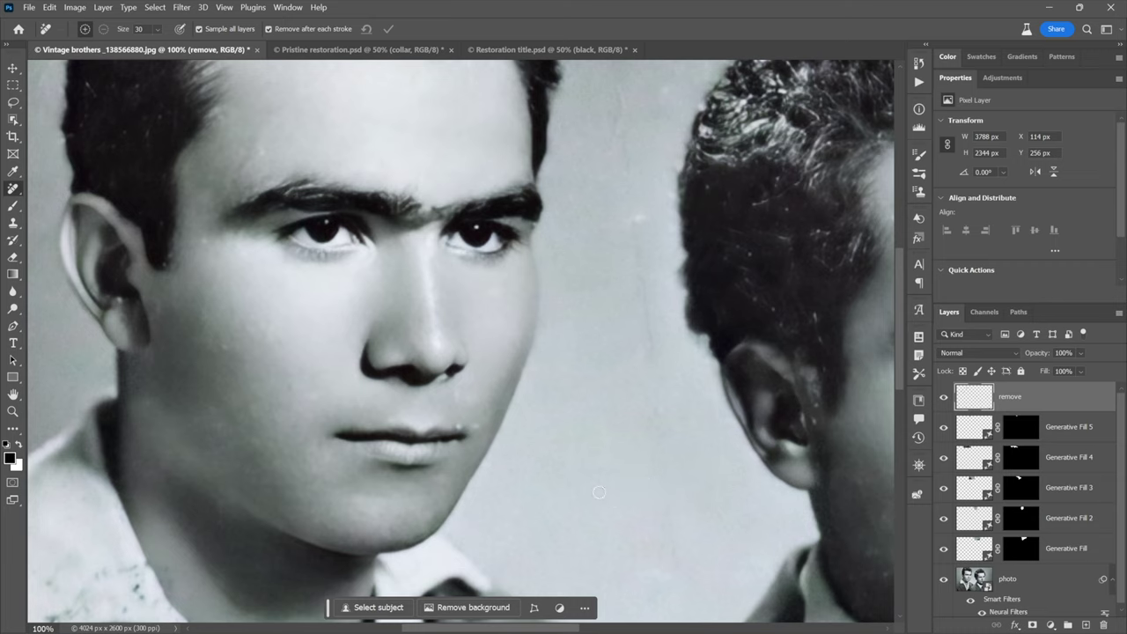
key(p)
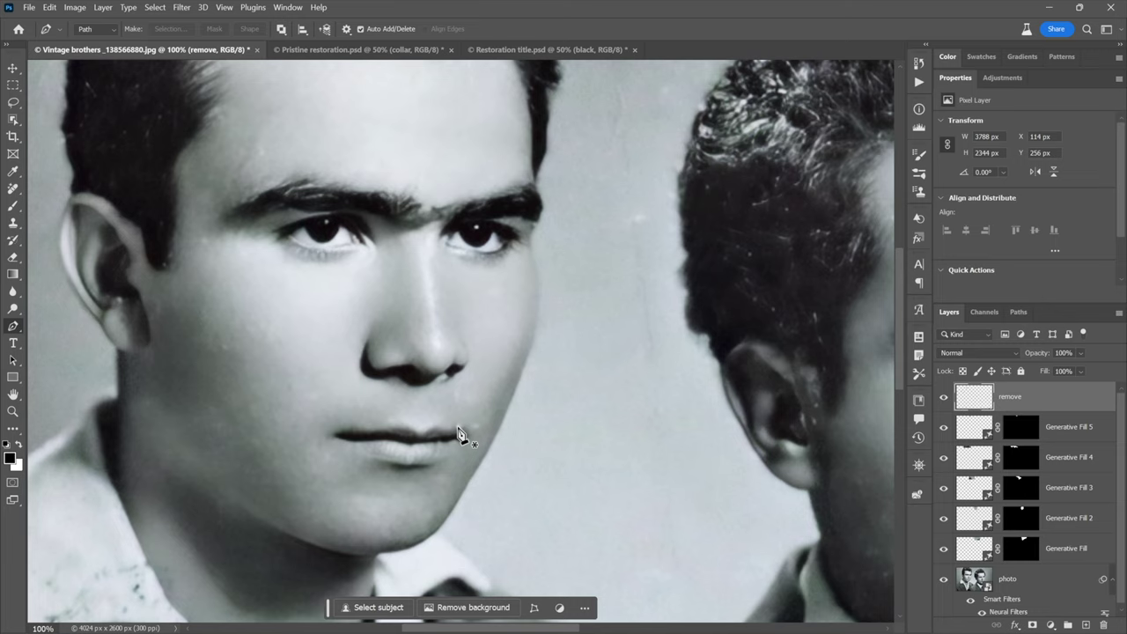
click(16, 192)
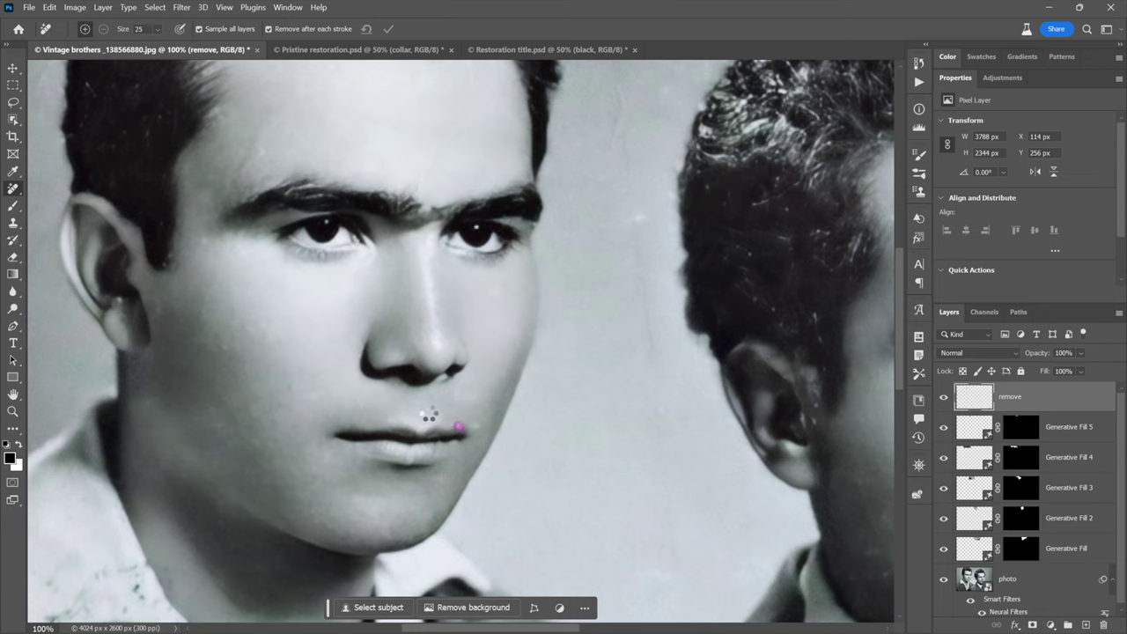
click(457, 427)
click(388, 379)
- Remove the stains across the straight-haired man's shirt collar at brush size 35 with removal after each stroke off, including the leftover spots
drag(292, 428, 526, 271)
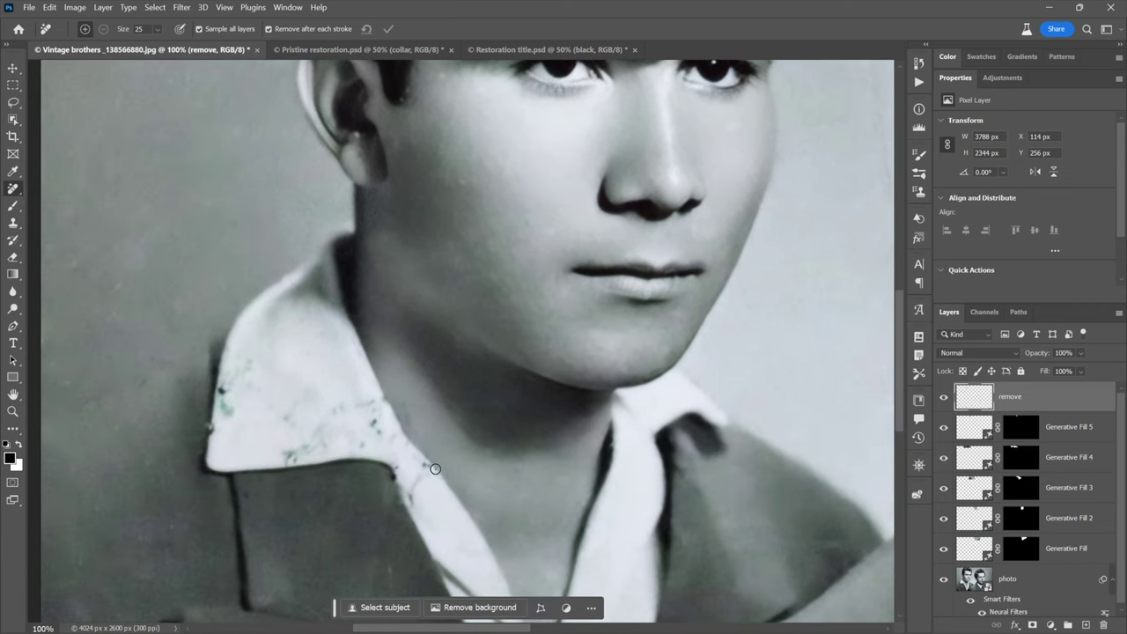
key(bracketright)
mouse_move(224, 392)
mouse_down()
mouse_move(221, 382)
mouse_move(229, 414)
mouse_move(248, 364)
mouse_up()
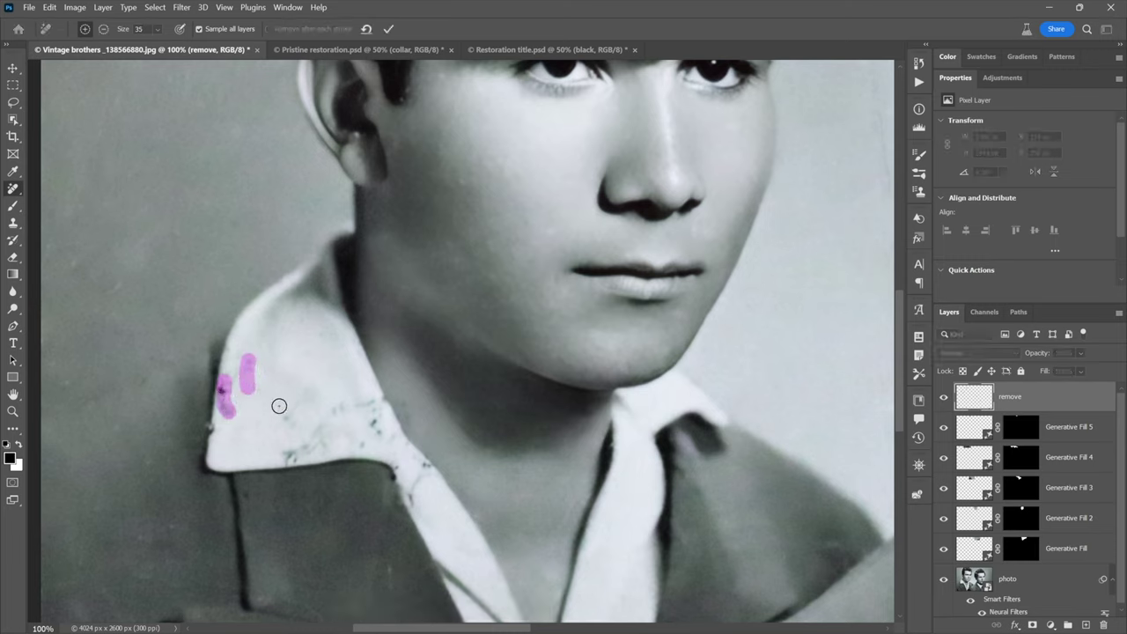
mouse_move(289, 457)
mouse_down()
mouse_move(369, 432)
mouse_move(373, 418)
mouse_move(428, 476)
mouse_move(412, 497)
mouse_up()
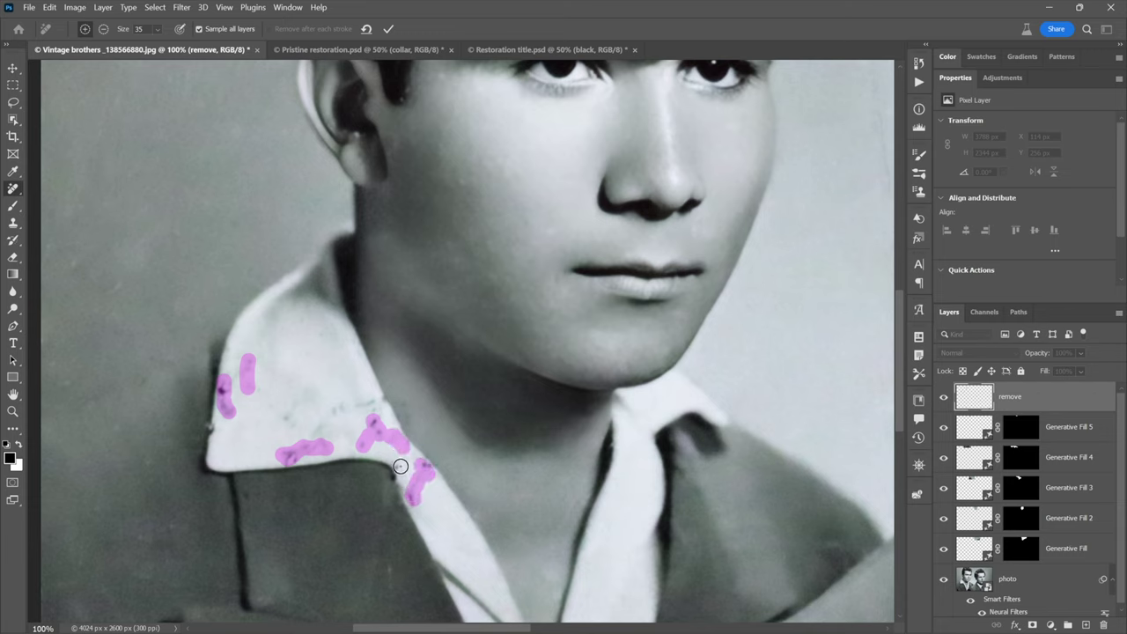
mouse_move(402, 404)
mouse_down()
mouse_move(408, 417)
mouse_move(373, 402)
mouse_move(320, 416)
mouse_move(314, 432)
mouse_move(289, 406)
mouse_up()
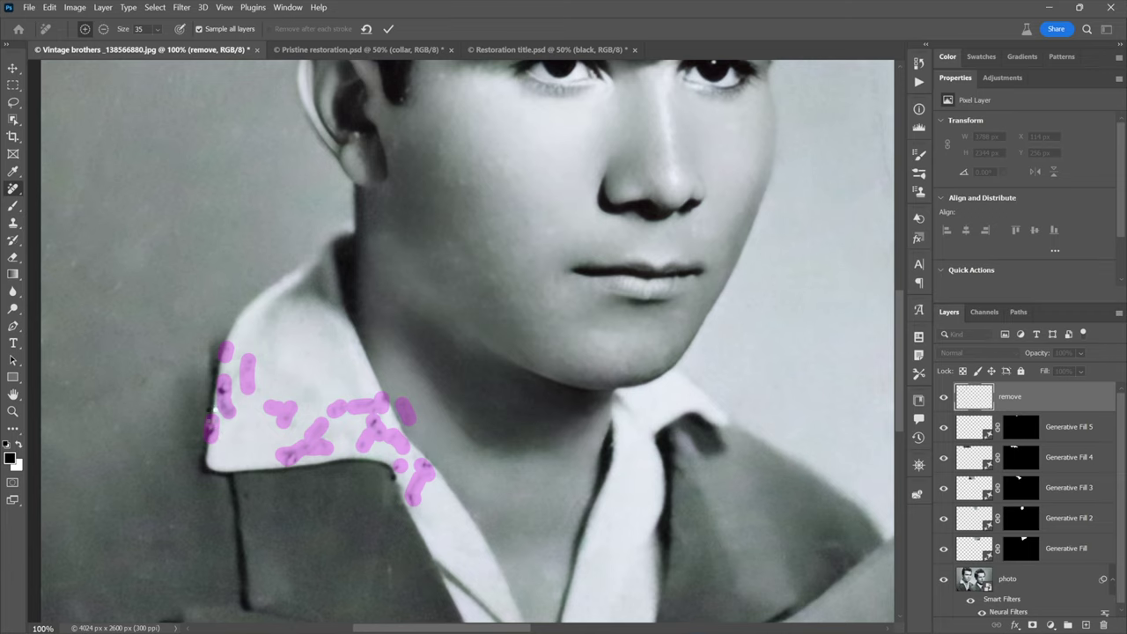
key(Return)
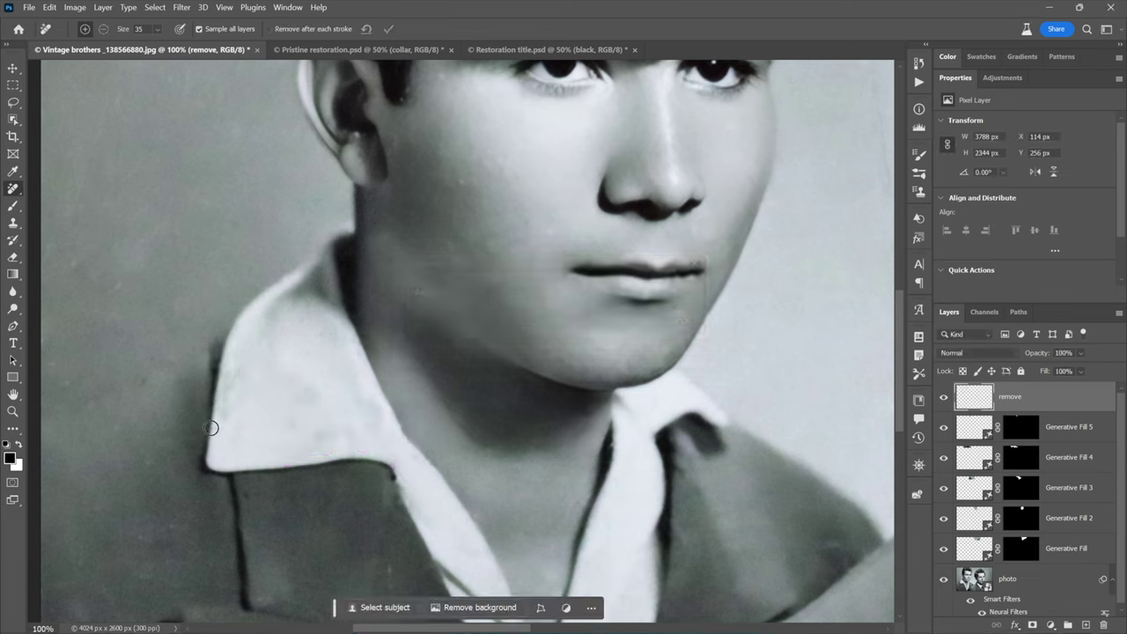
click(292, 424)
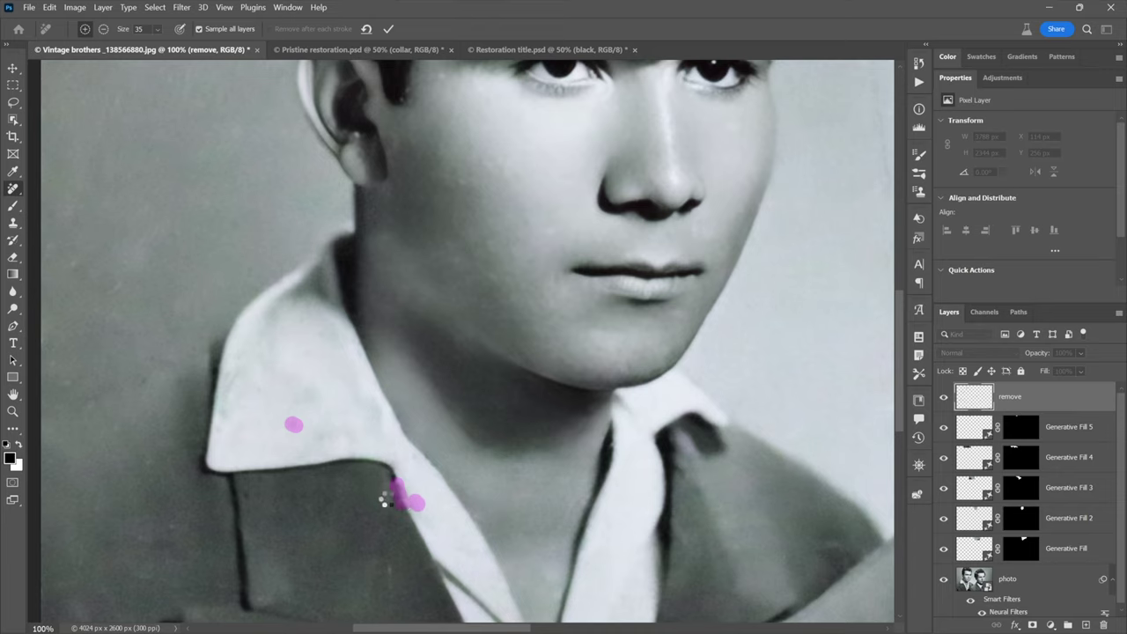
key(Return)
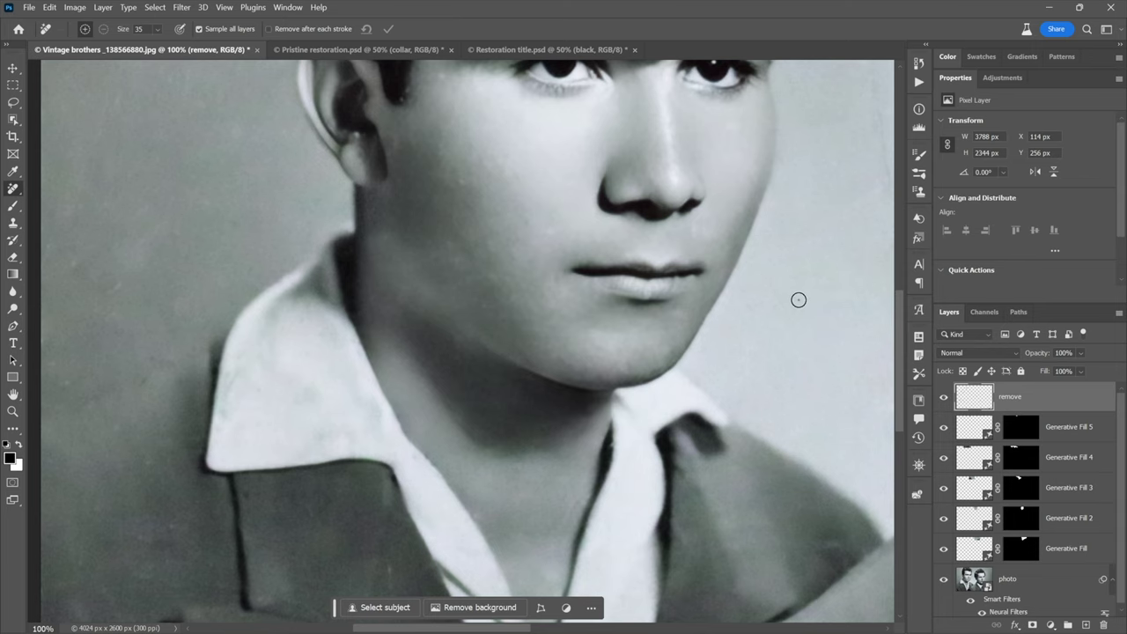
- Select the Generative Fill 5 layer, lasso the scratched jacket edge just below the curly-haired man's collar, and generate a fill without a prompt
key(ctrl+minus)
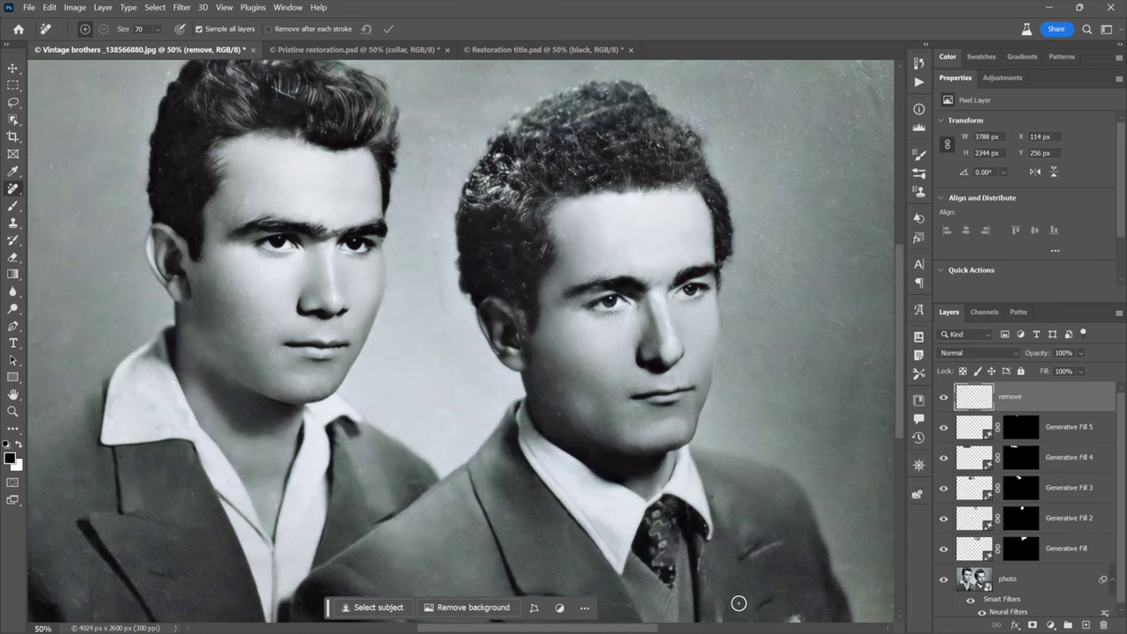
scroll(738, 600, up, 2)
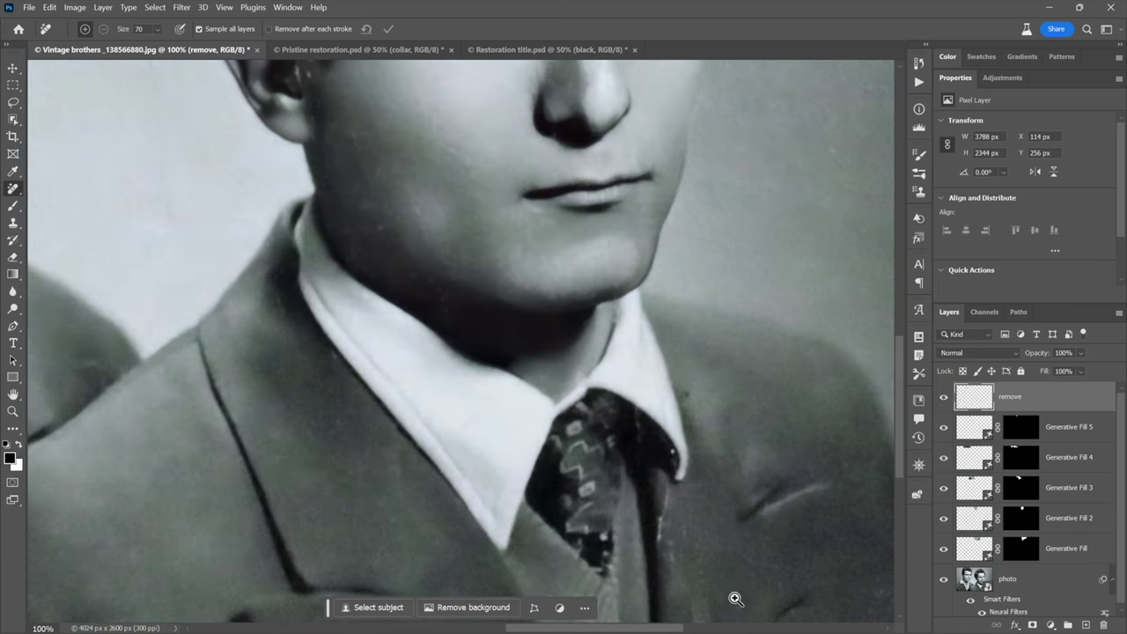
drag(767, 617, 598, 487)
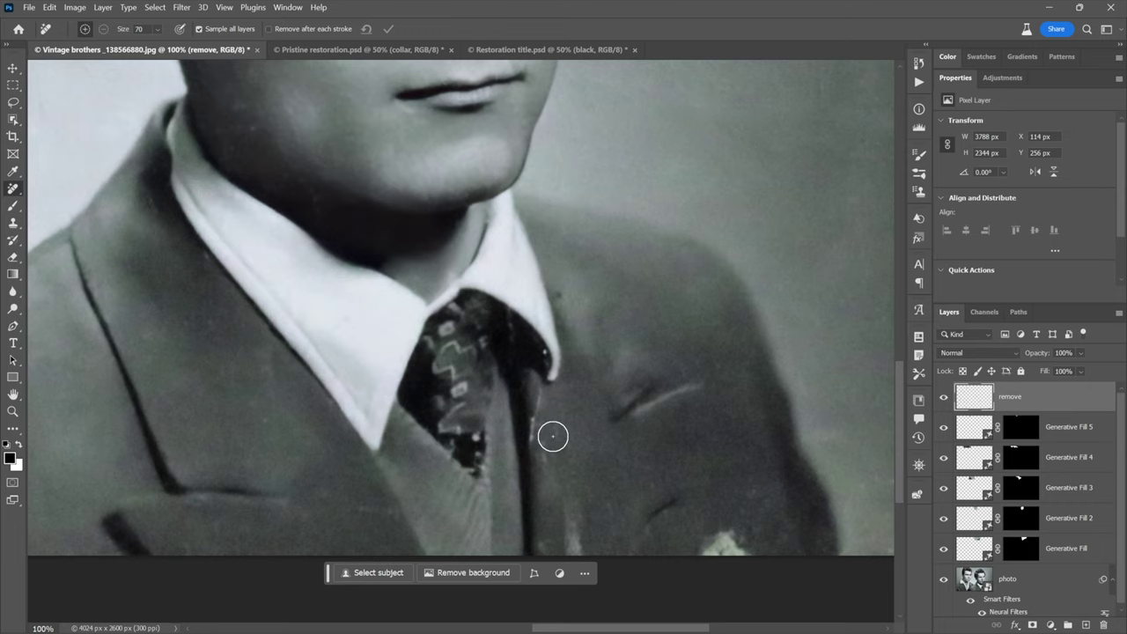
key(l)
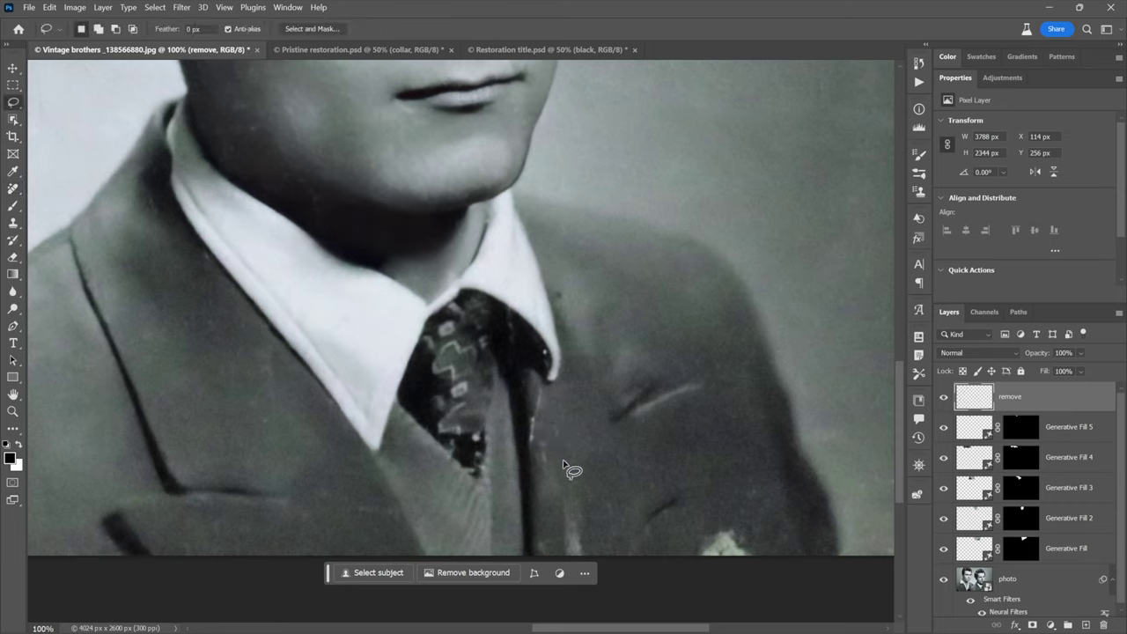
click(975, 428)
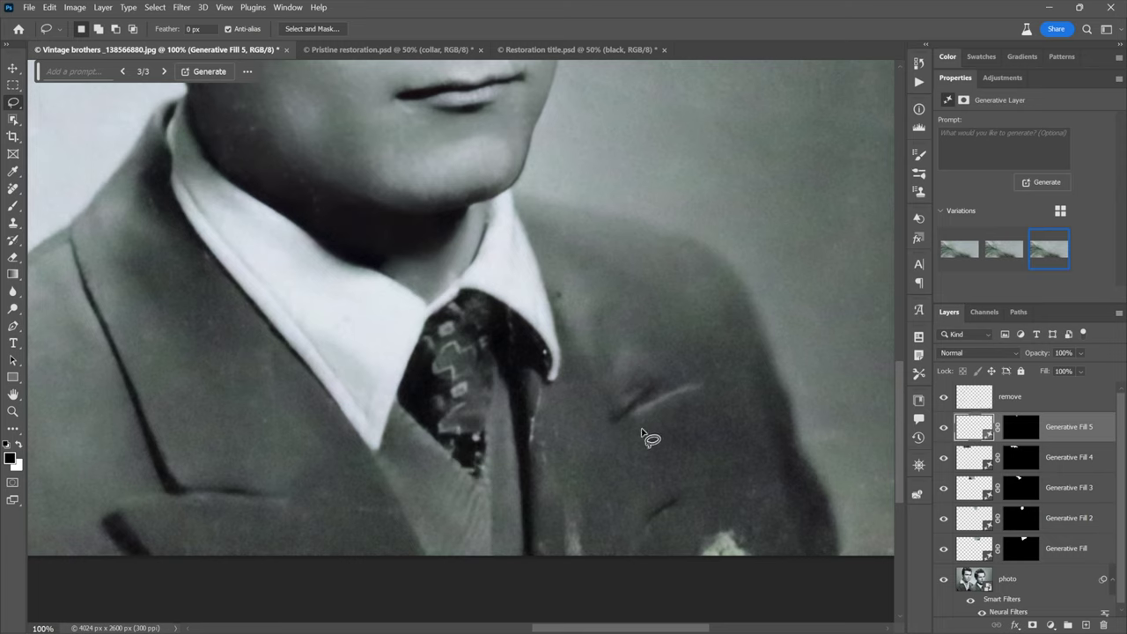
mouse_move(533, 386)
mouse_down()
mouse_move(530, 453)
mouse_move(546, 470)
mouse_move(551, 412)
mouse_up()
click(452, 487)
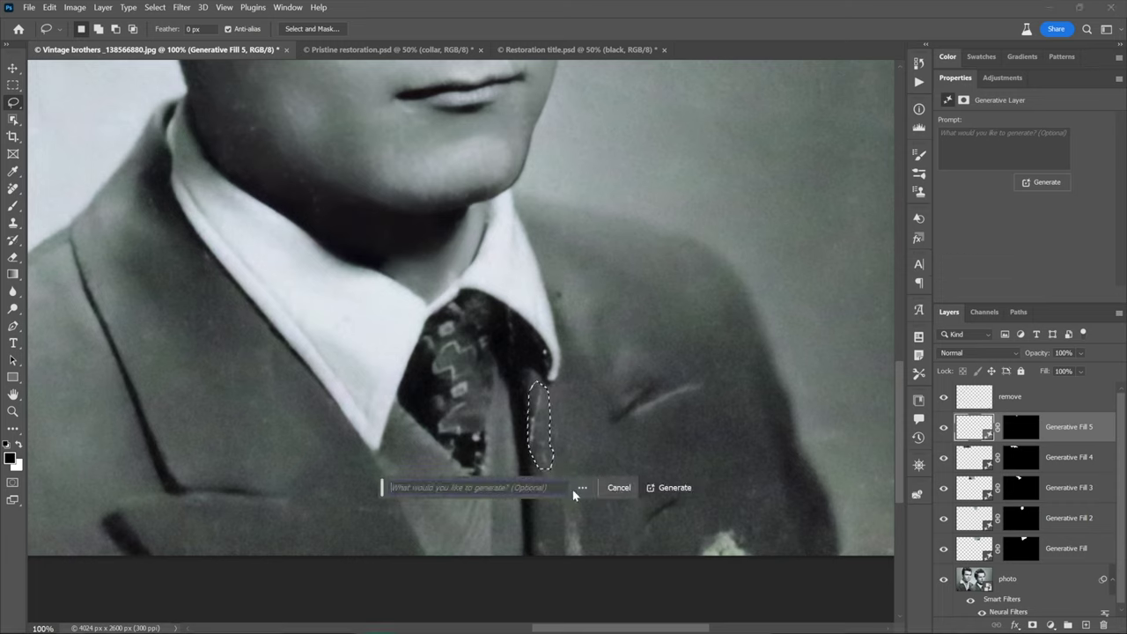
click(662, 487)
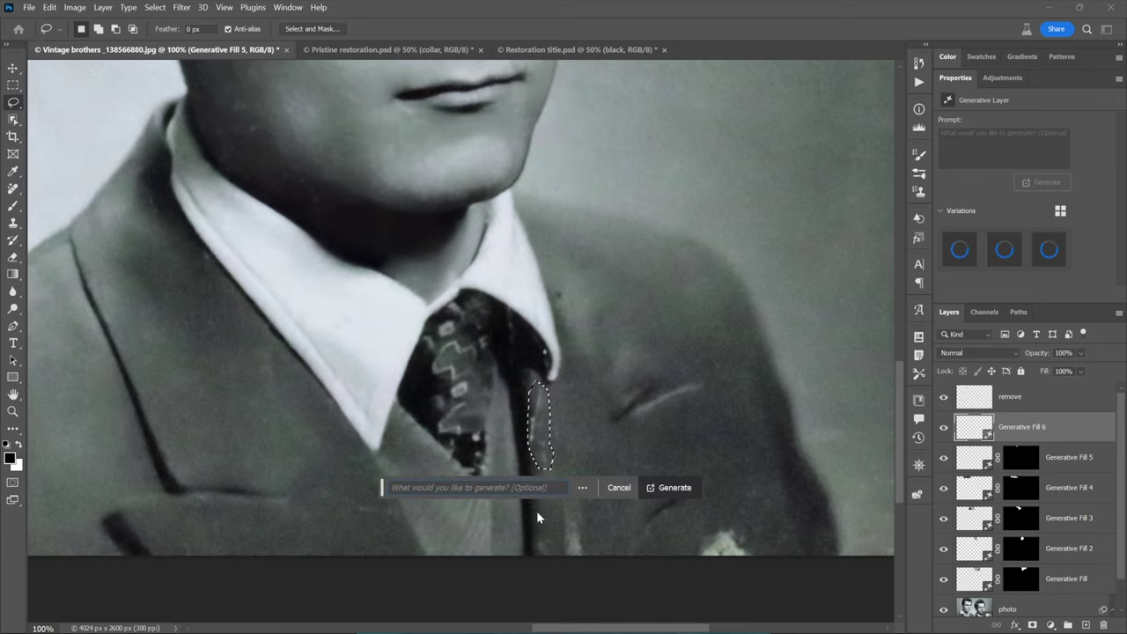
- Try to repair the small spot beside the dark lapel edge at the photo's bottom border with Generative Fill without a prompt
mouse_move(537, 534)
mouse_down()
mouse_move(548, 563)
mouse_move(554, 546)
mouse_move(539, 534)
mouse_up()
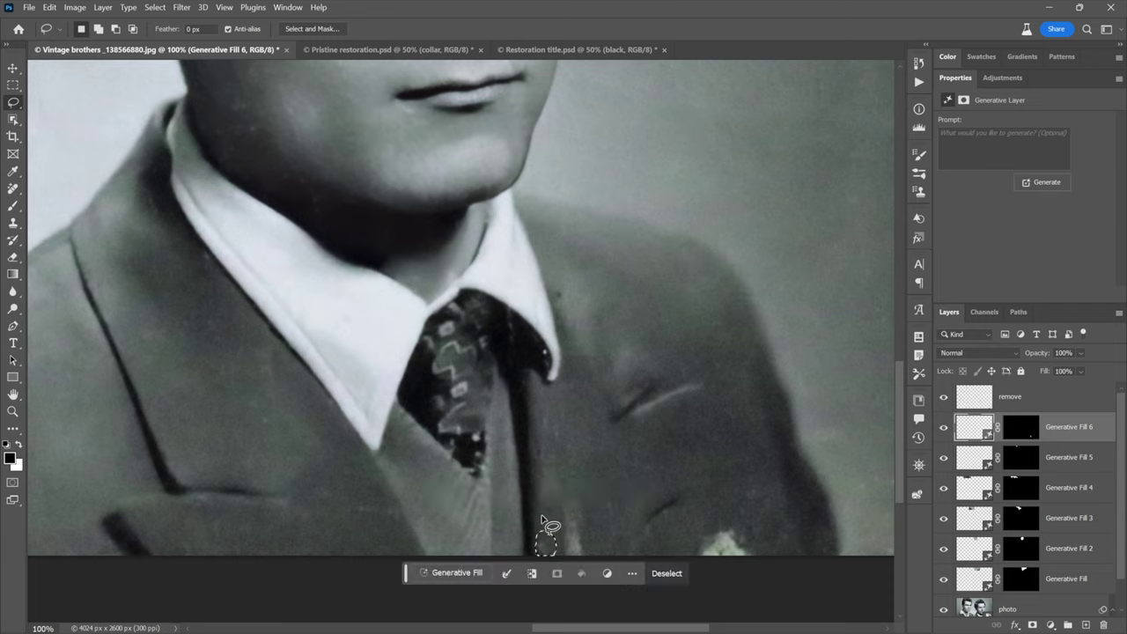
click(467, 573)
click(676, 573)
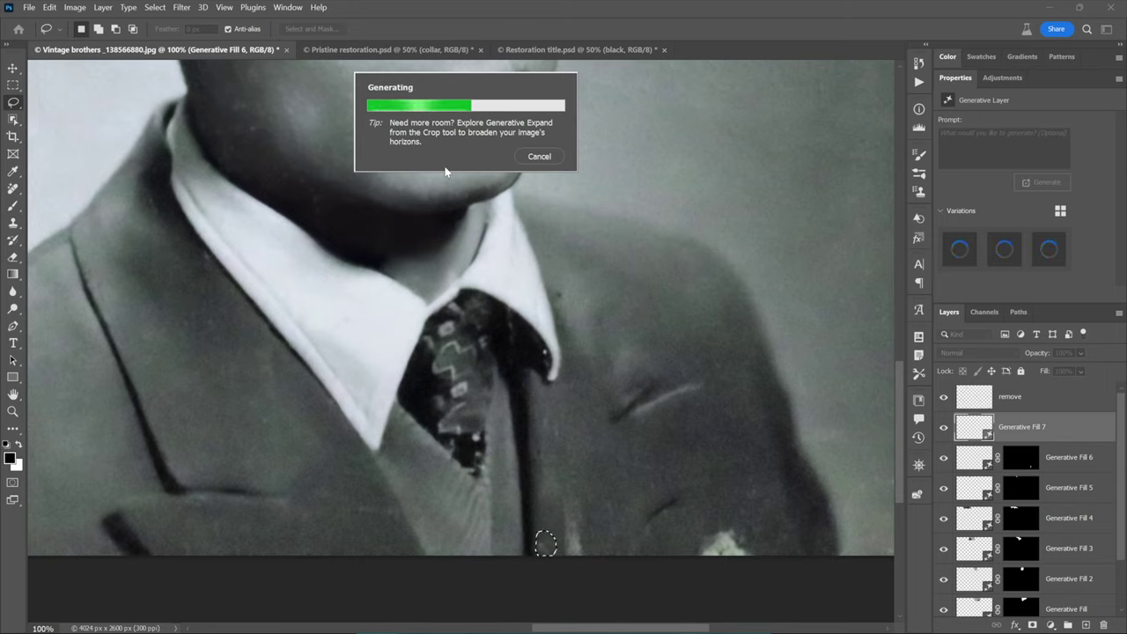
click(538, 156)
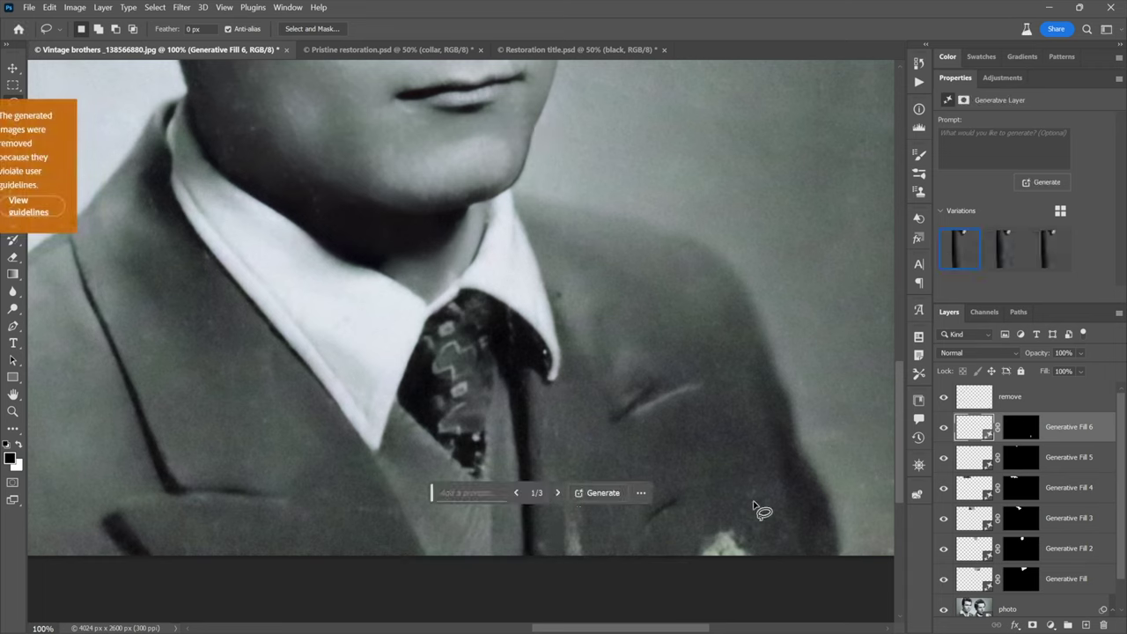
- Compare the three variations of the fill below the curly-haired man's collar and keep the first one
click(1002, 265)
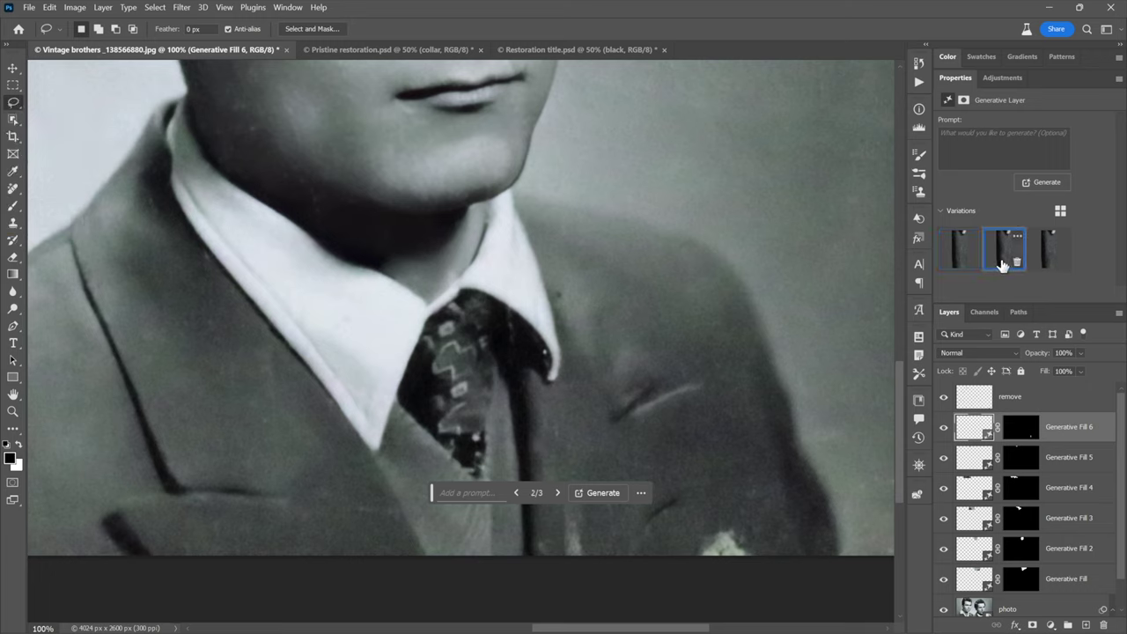
click(1048, 253)
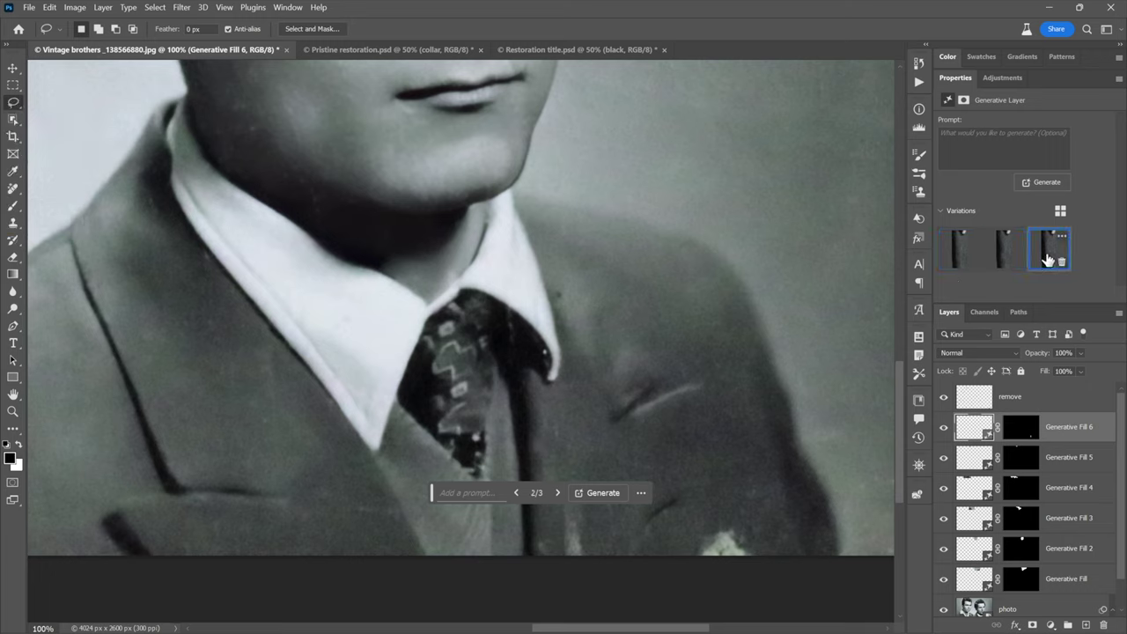
click(960, 254)
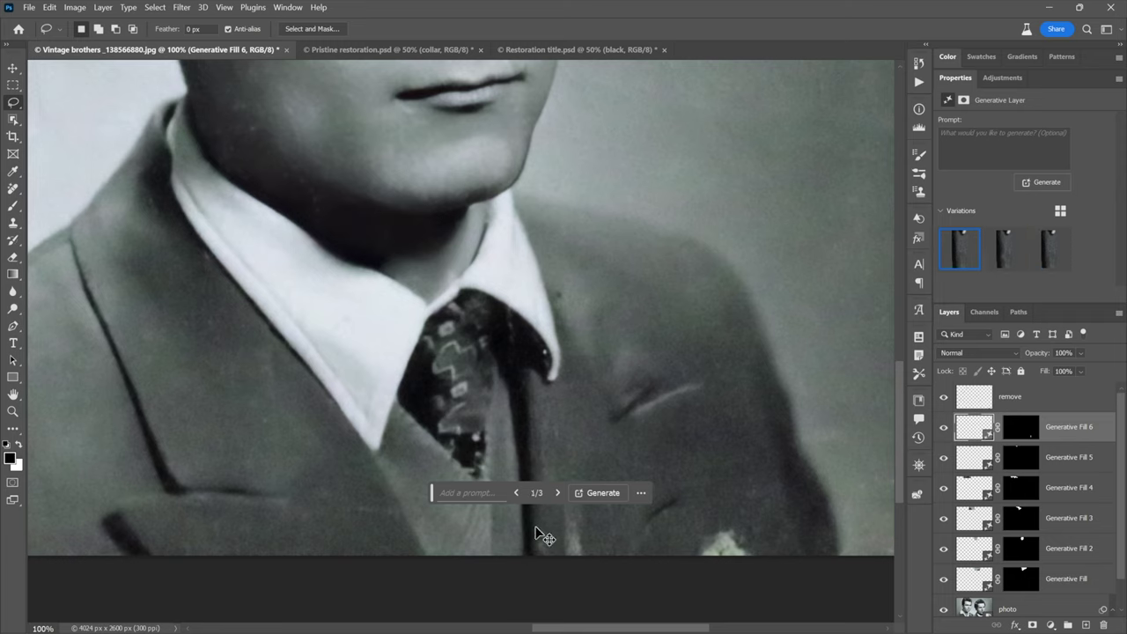
- Retry Generative Fill on a slightly taller lasso selection around the bottom-border spot beside the lapel edge, and dismiss the guidelines notice
mouse_move(544, 537)
mouse_down()
mouse_move(551, 576)
mouse_move(559, 541)
mouse_move(546, 535)
mouse_up()
click(460, 573)
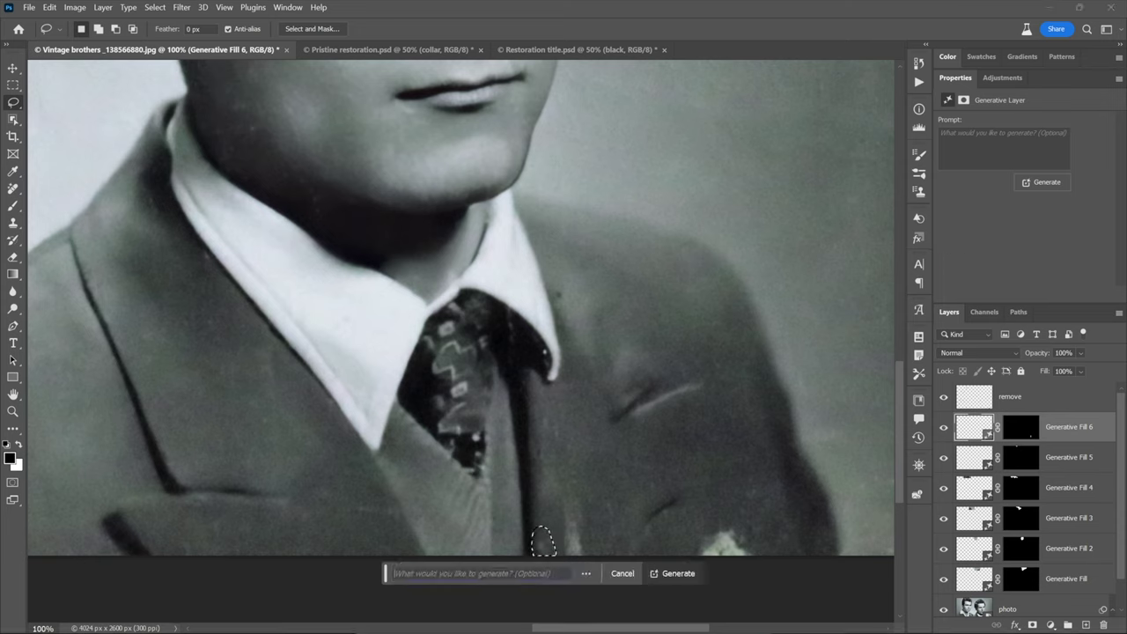
click(675, 574)
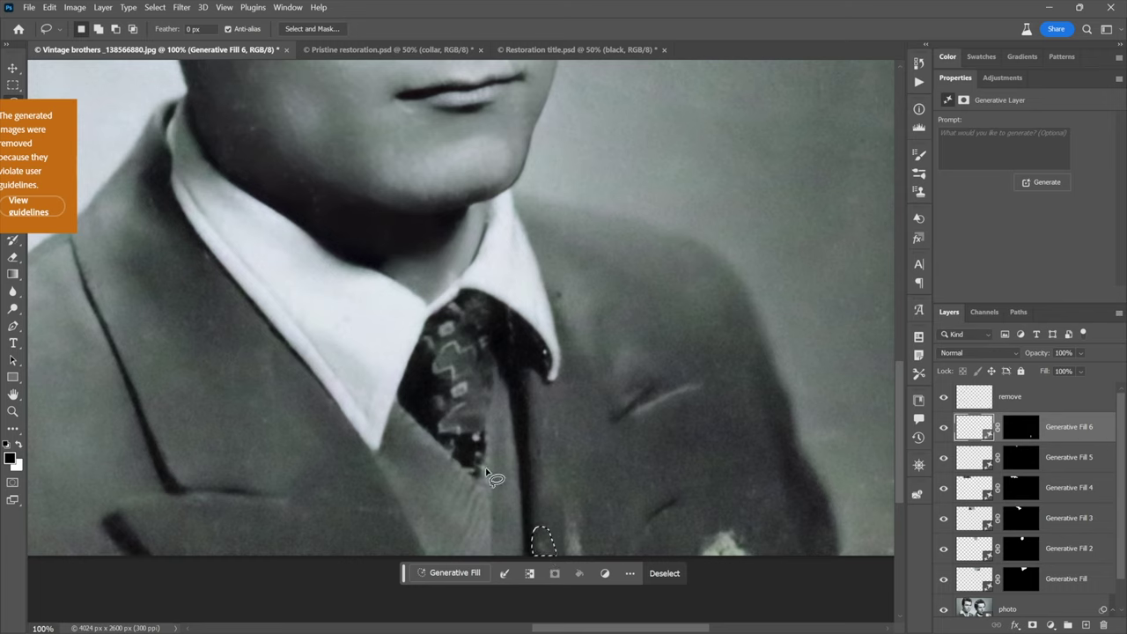
click(49, 183)
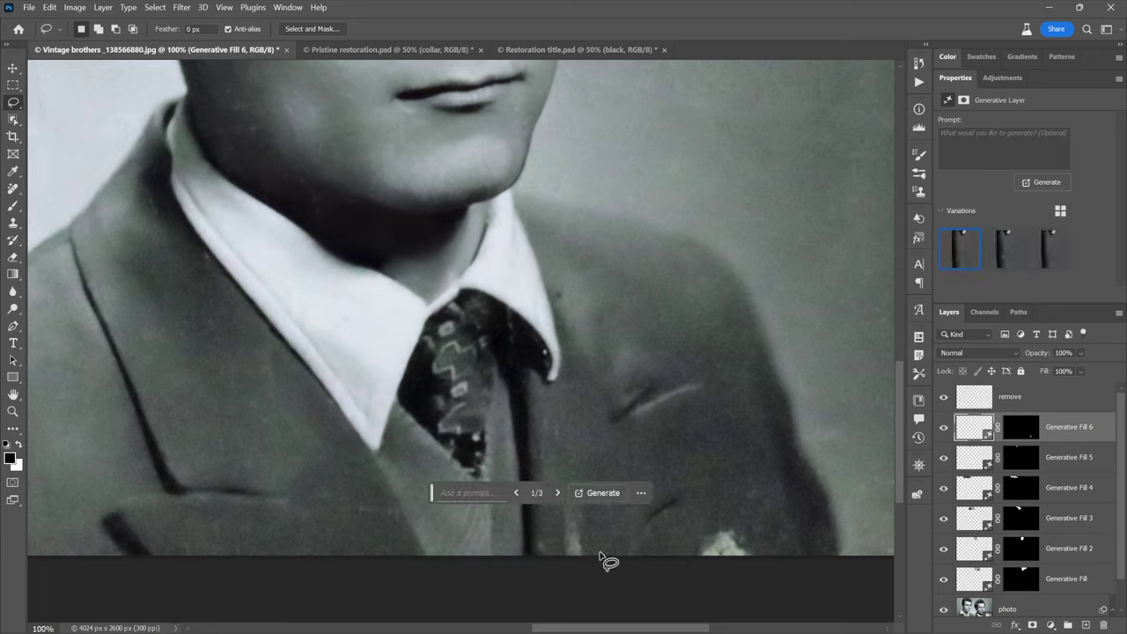
- Lasso the short dark crease low on the curly-haired man's jacket and replace it with Generative Fill without a prompt
mouse_move(630, 532)
mouse_down()
mouse_move(667, 549)
mouse_move(704, 516)
mouse_move(666, 478)
mouse_move(620, 483)
mouse_up()
click(582, 558)
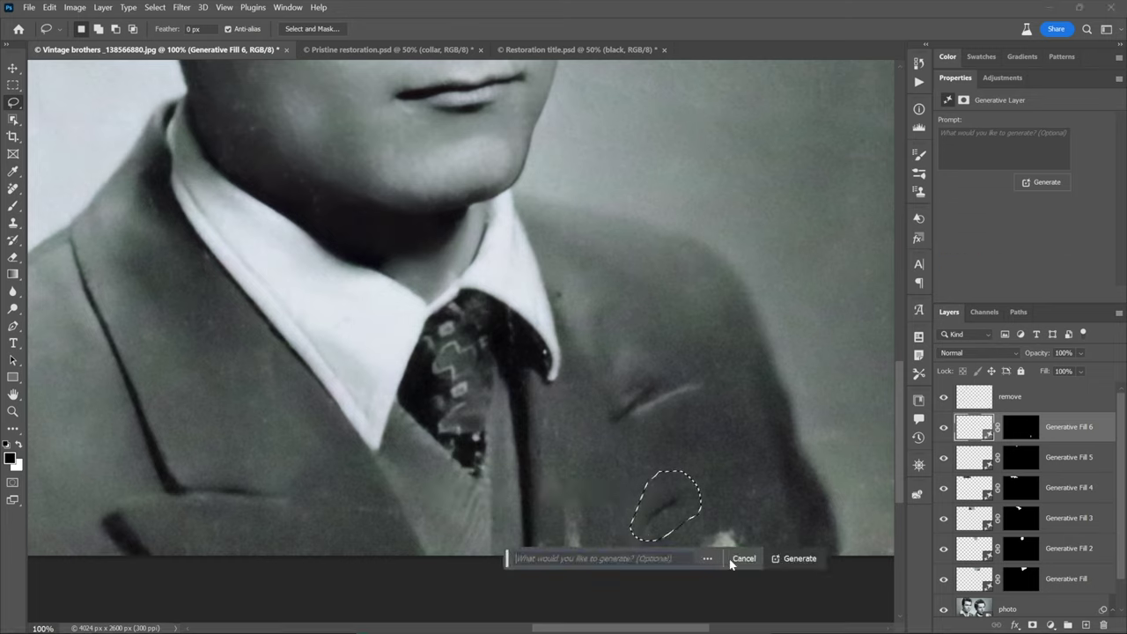
click(802, 558)
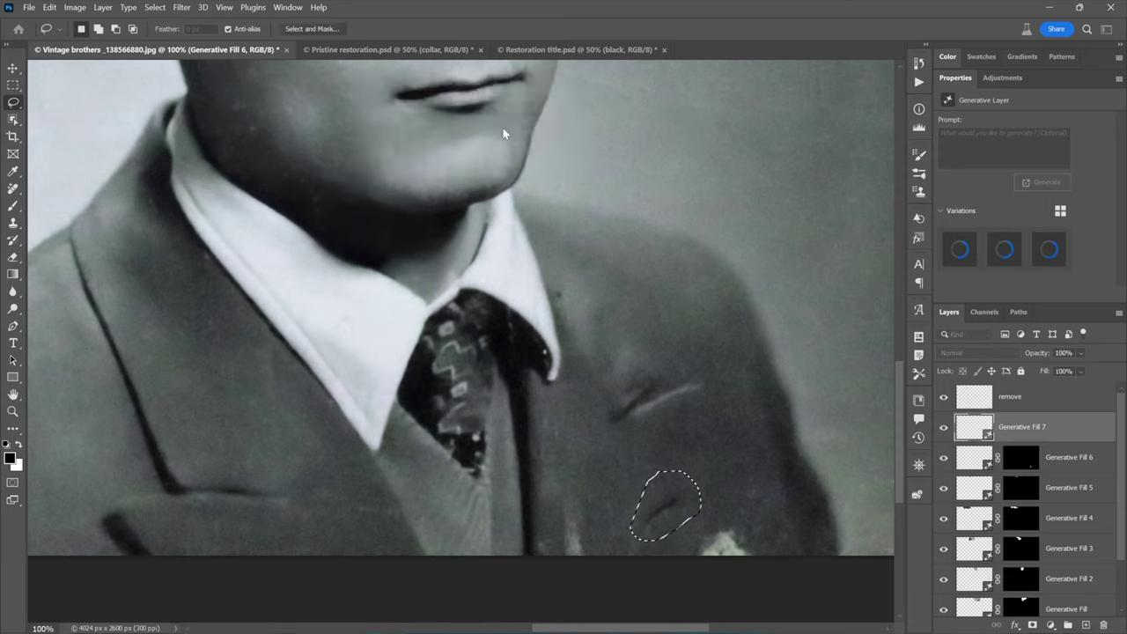
- Lasso the pale damaged patch at the jacket's bottom border, generate a fill without a prompt, and choose the second variation
mouse_move(685, 523)
mouse_down()
mouse_move(753, 510)
mouse_move(774, 529)
mouse_move(777, 557)
mouse_move(732, 584)
mouse_move(695, 587)
mouse_move(680, 583)
mouse_move(681, 527)
mouse_up()
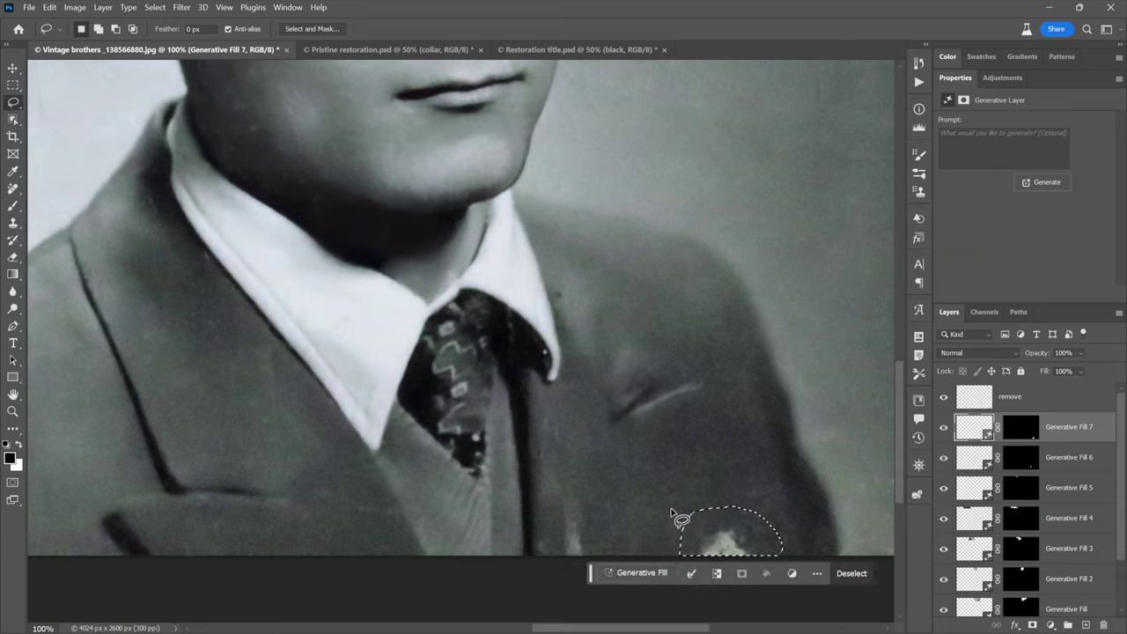
click(647, 574)
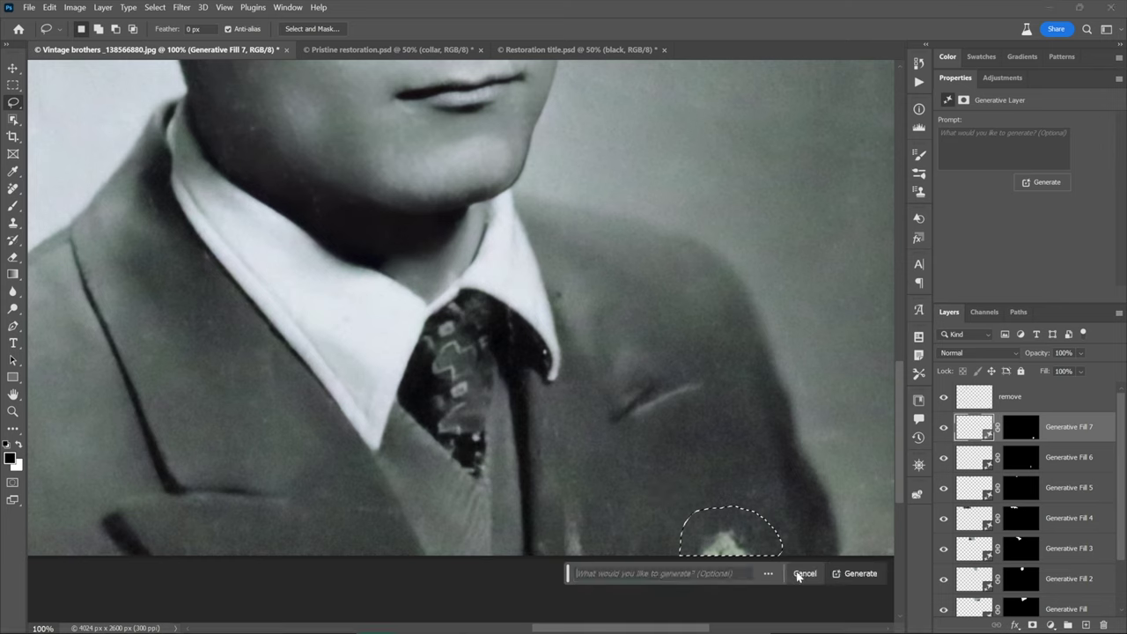
click(854, 573)
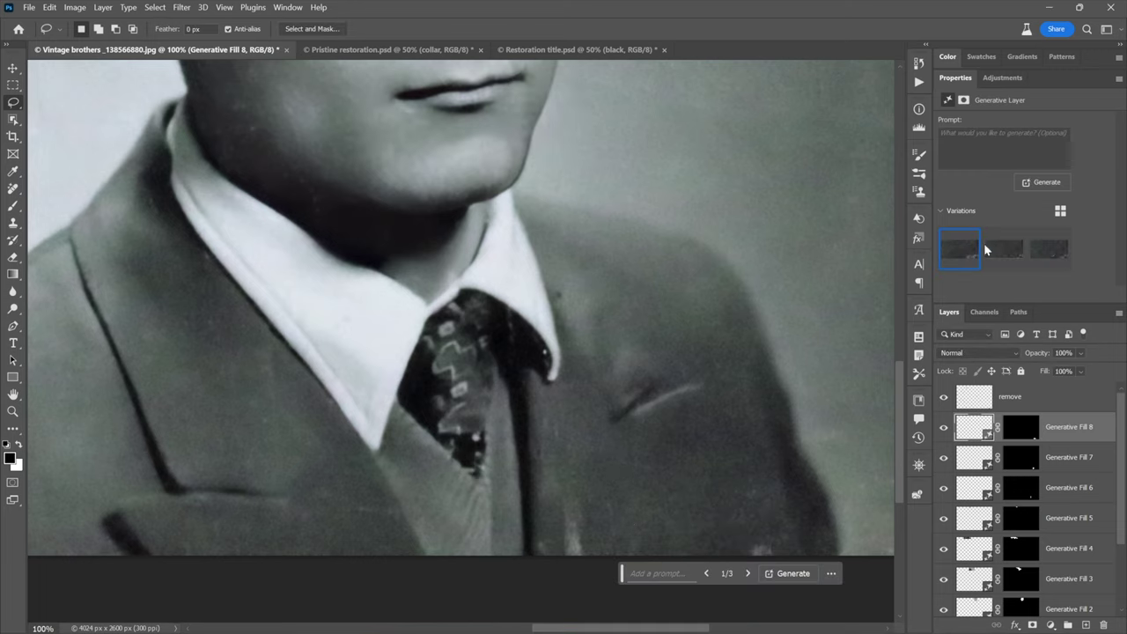
click(998, 251)
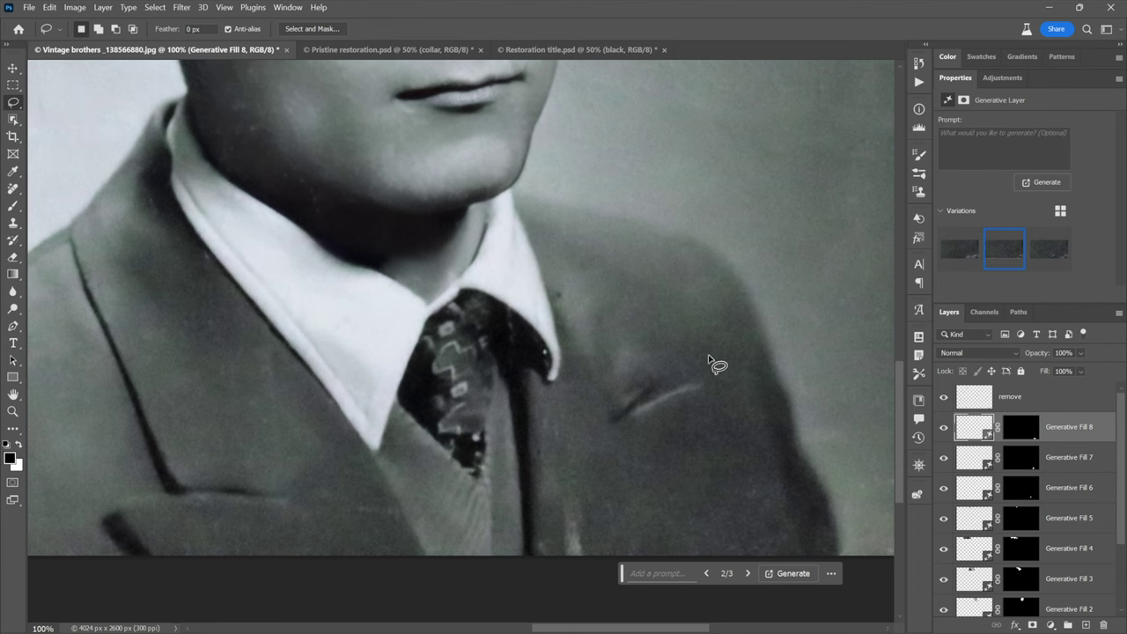
- View the restored photo at 50% and switch to the Restoration title.psd document to review the six restoration steps
key(ctrl+minus)
key(ctrl+minus)
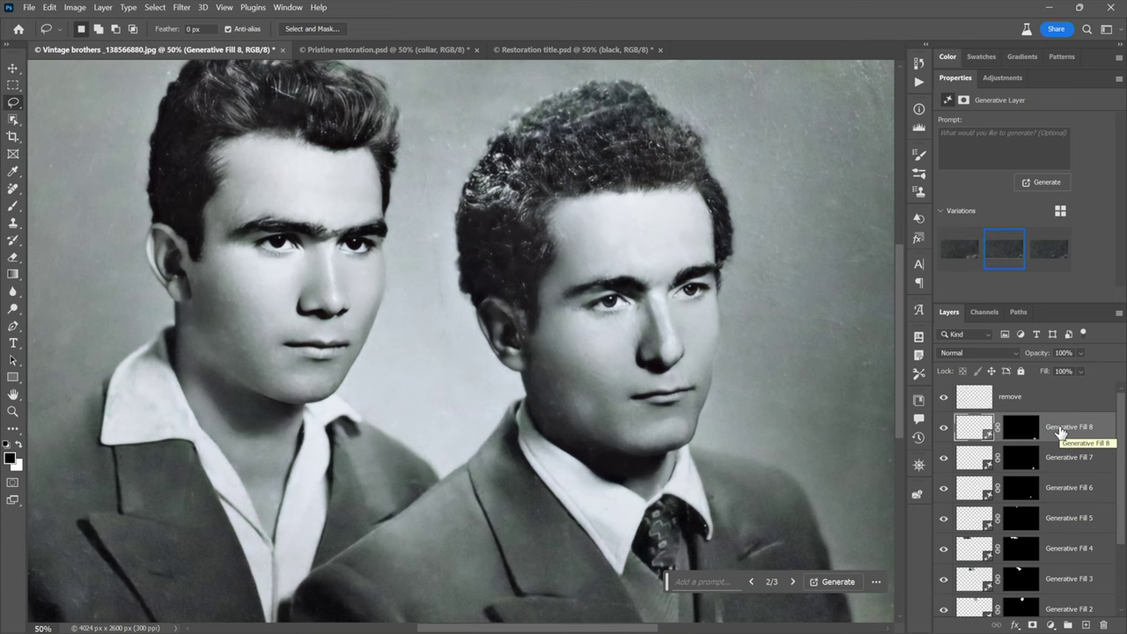
click(583, 50)
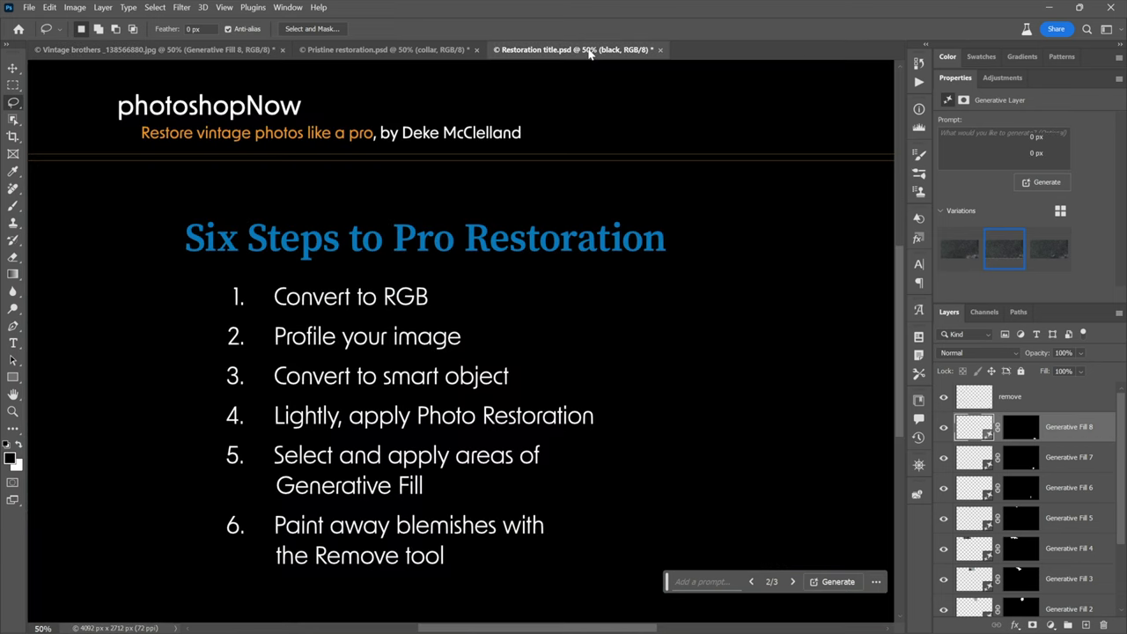